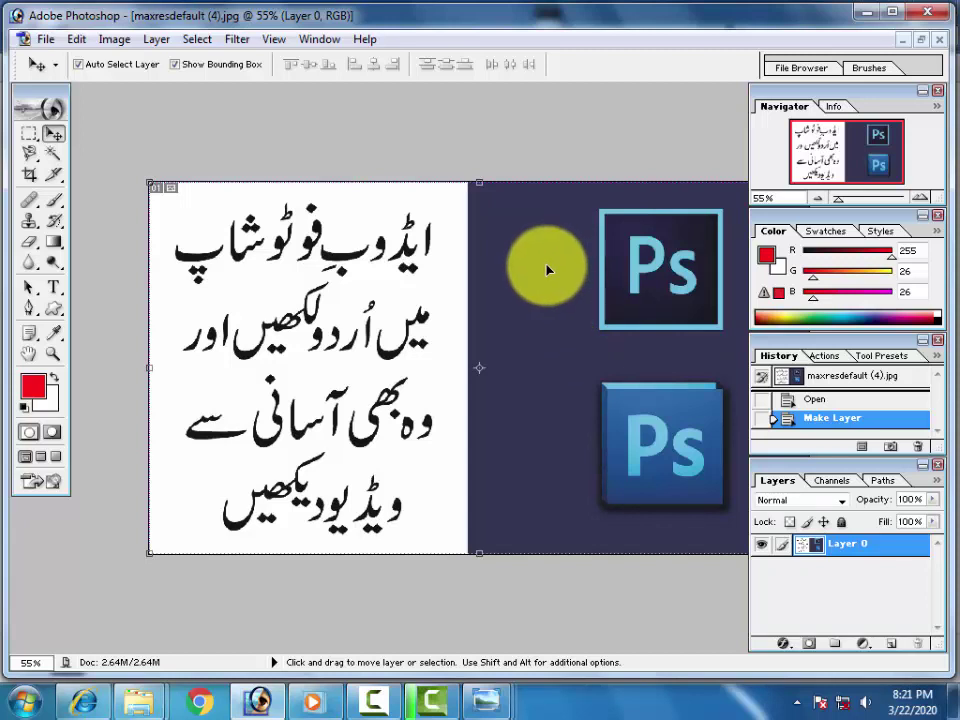
Select the first Urdu text line with a rectangular marquee and copy it to a new layer
{"action": "key", "text": "ctrl+minus"}
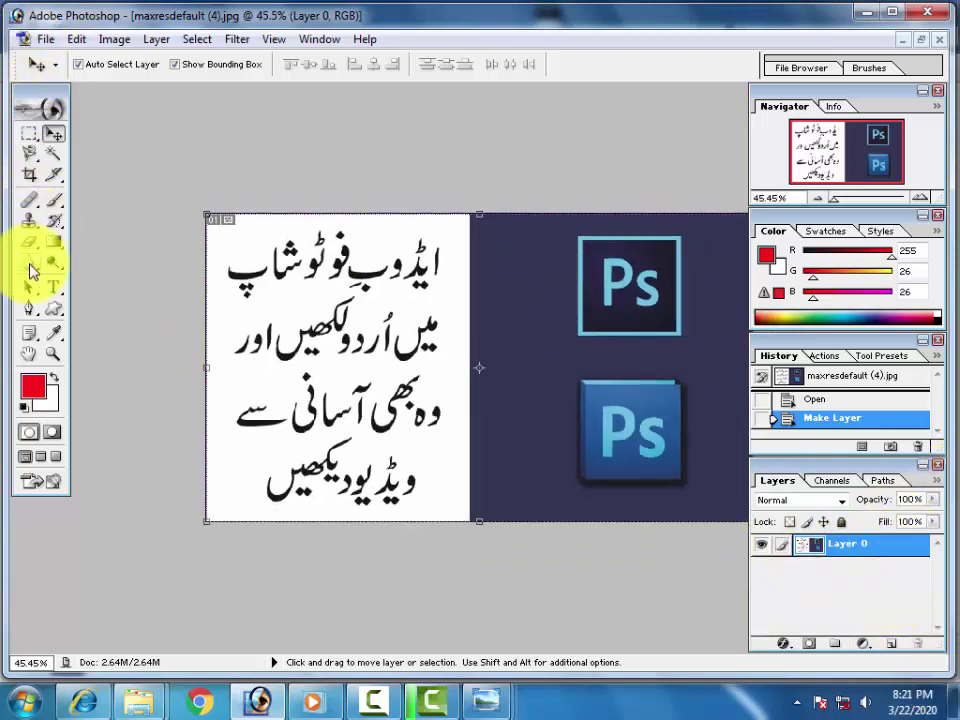
{"action": "left_click", "coordinate": [30, 134]}
{"action": "left_click_drag", "start_coordinate": [447, 216], "coordinate": [192, 319]}
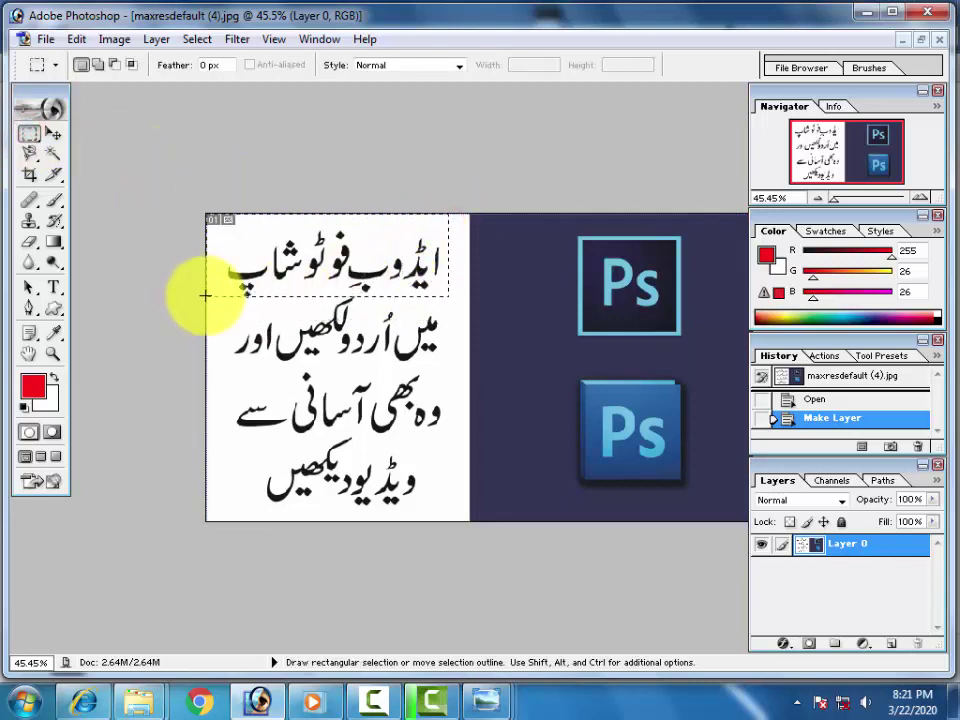
{"action": "left_click_drag", "start_coordinate": [211, 302], "coordinate": [212, 300]}
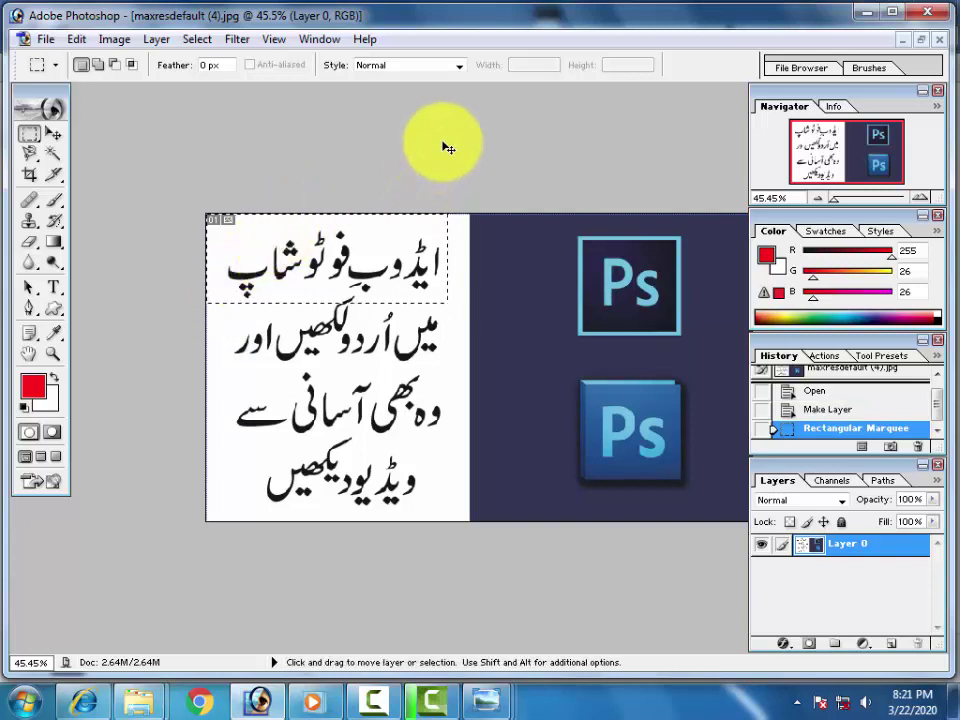
{"action": "key", "text": "ctrl+j"}
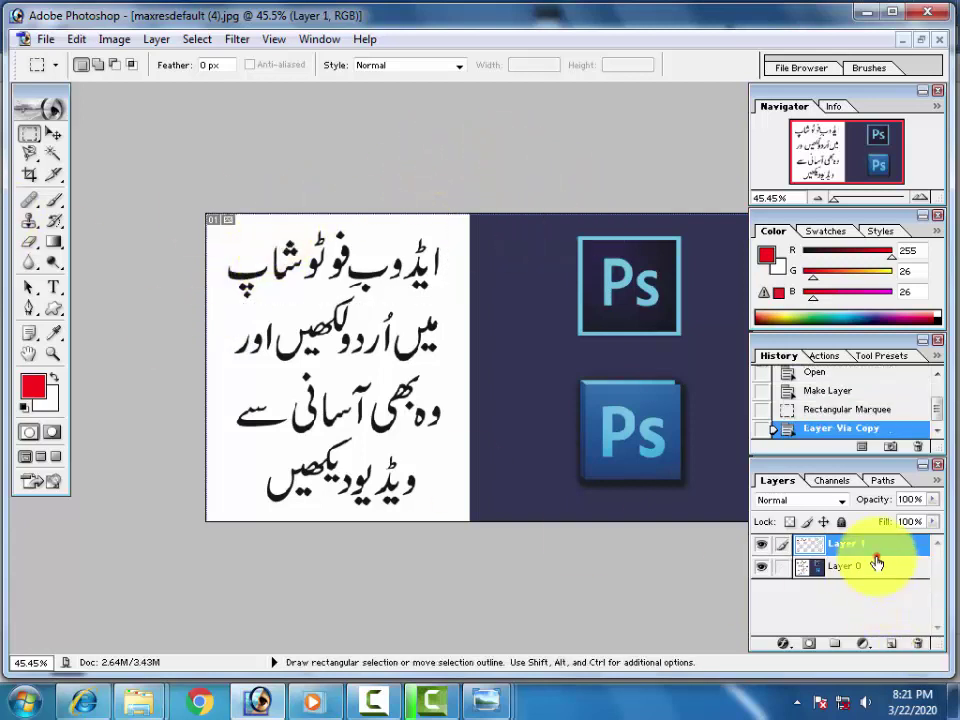
Select the second Urdu text line on Layer 0 and copy it to a new layer
{"action": "left_click", "coordinate": [886, 572]}
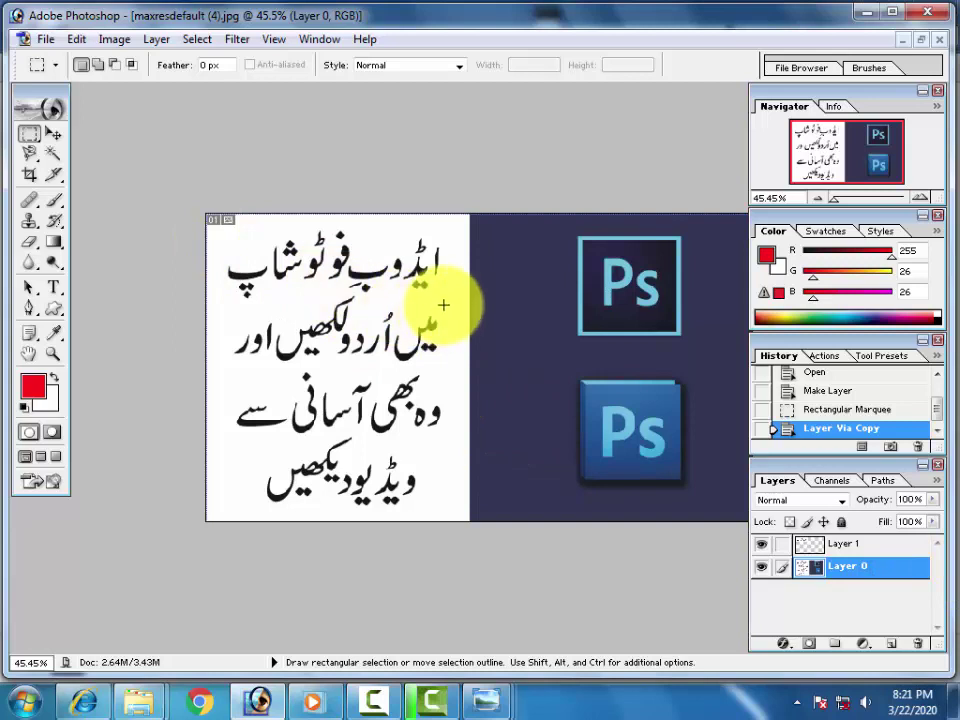
{"action": "left_click_drag", "start_coordinate": [441, 287], "coordinate": [290, 371]}
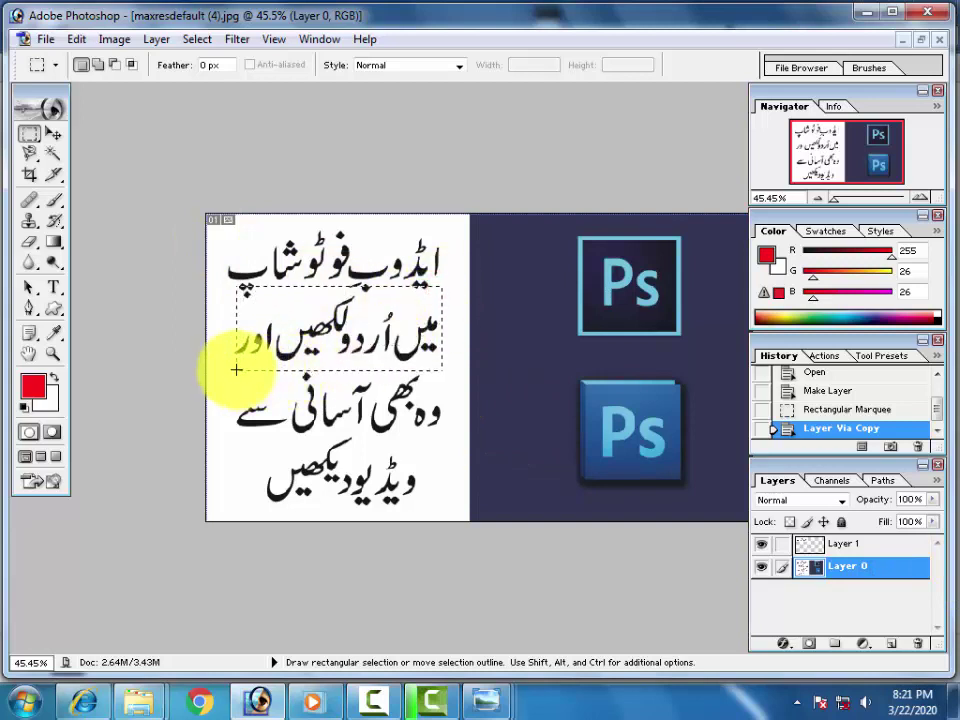
{"action": "left_click_drag", "start_coordinate": [228, 369], "coordinate": [229, 370]}
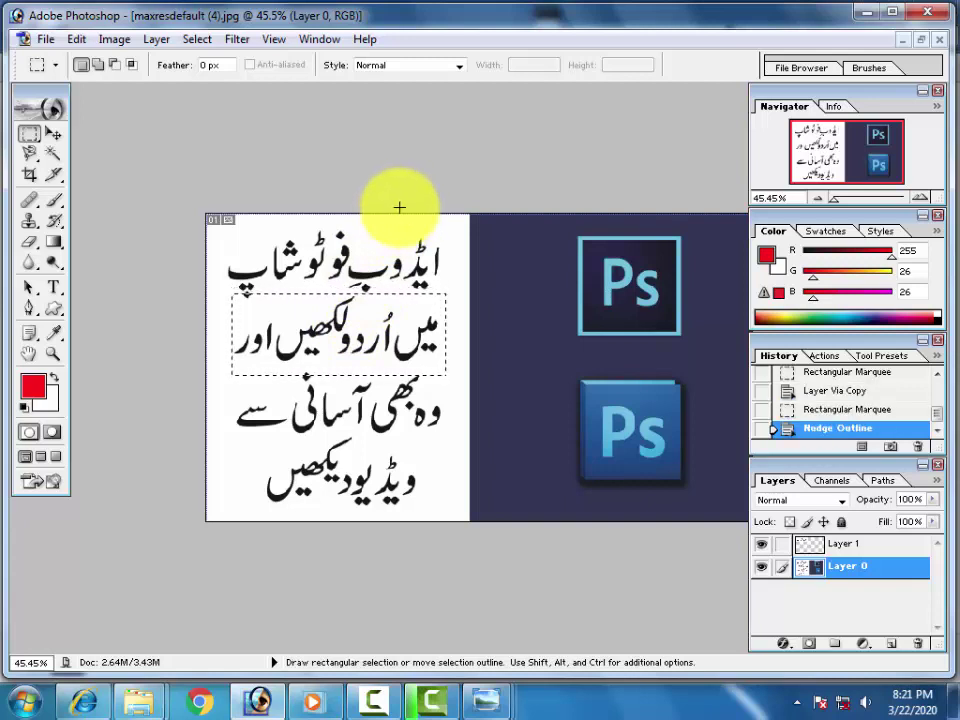
{"action": "key", "text": "ctrl+j"}
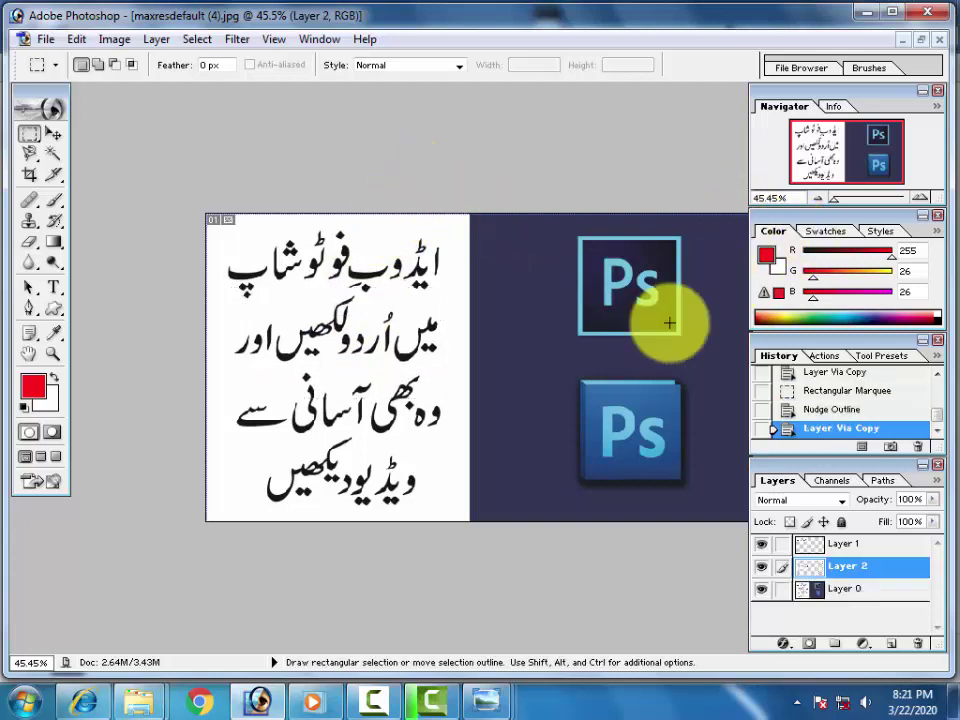
Hide Layer 1 and Layer 2, and copy the third Urdu text line from Layer 0 to a new layer
{"action": "left_click", "coordinate": [763, 591]}
{"action": "left_click", "coordinate": [763, 591]}
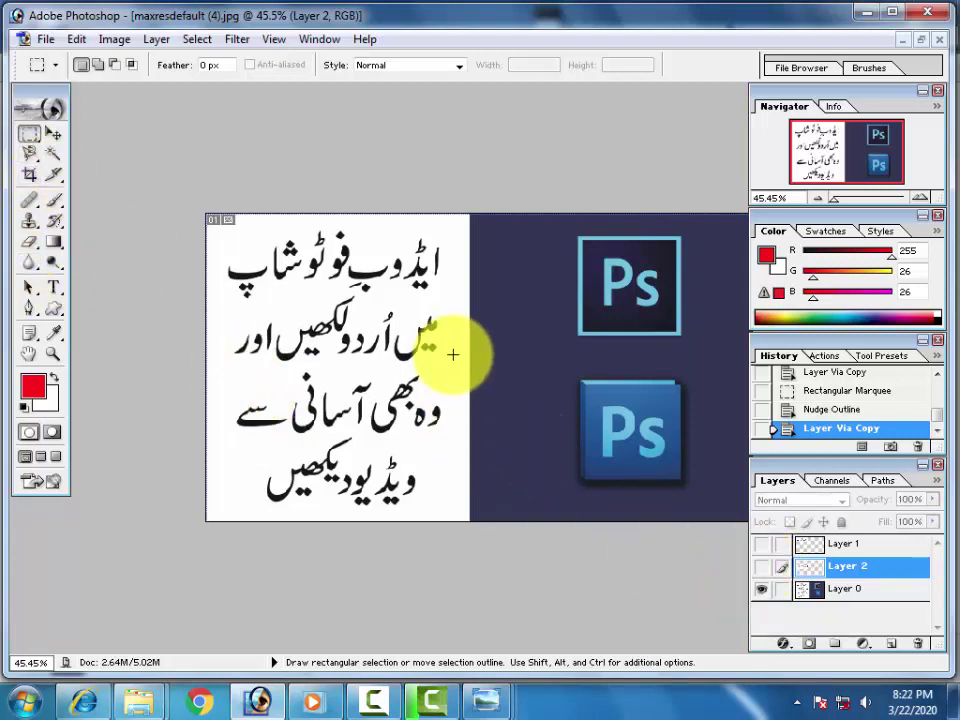
{"action": "left_click_drag", "start_coordinate": [459, 368], "coordinate": [237, 438]}
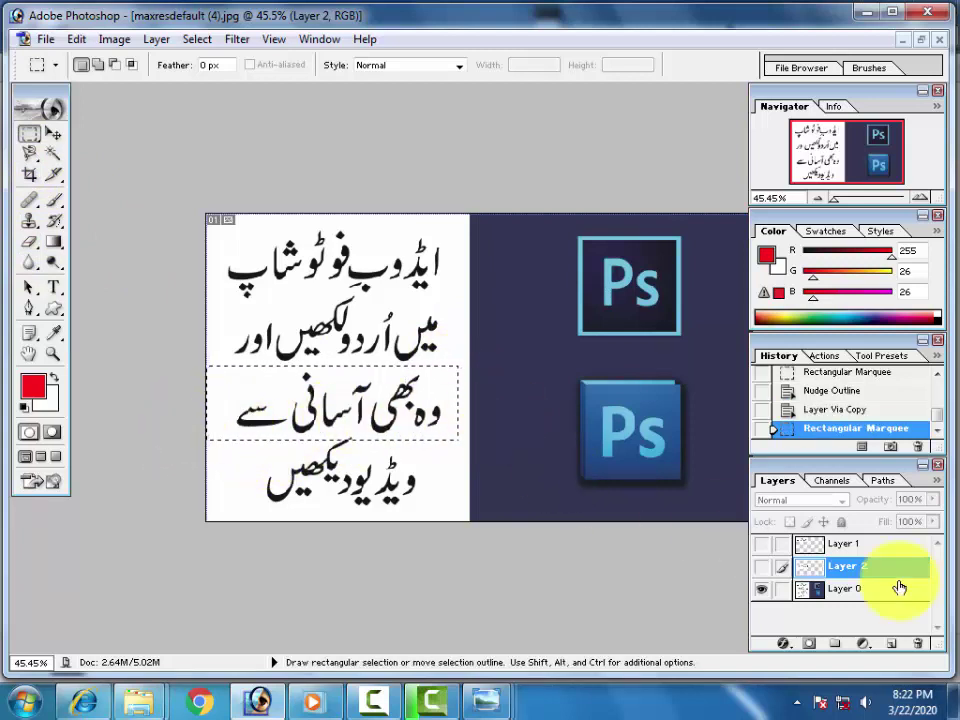
{"action": "left_click", "coordinate": [862, 592]}
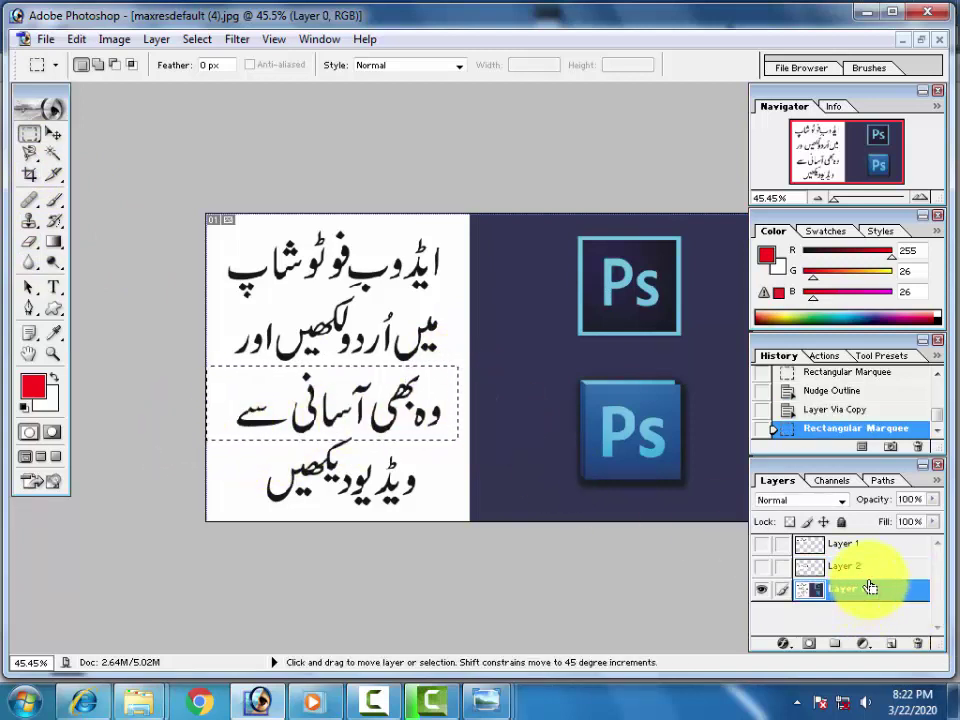
{"action": "key", "text": "ctrl+j"}
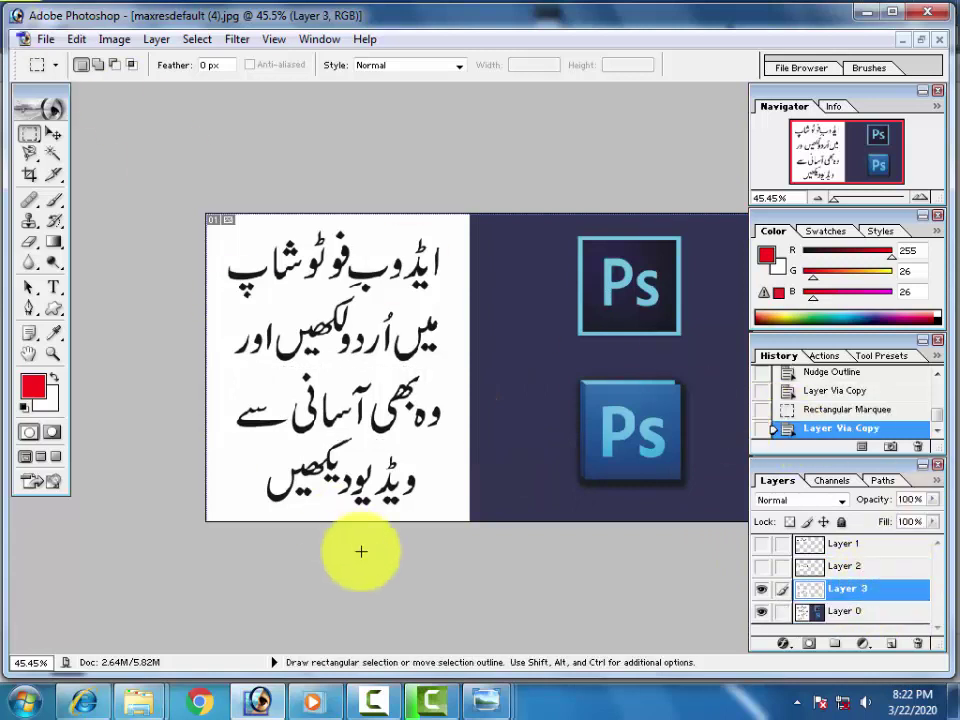
Marquee the last Urdu text line, nudge the selection downward, and copy that area of Layer 0 to a new layer
{"action": "left_click_drag", "start_coordinate": [433, 430], "coordinate": [238, 520]}
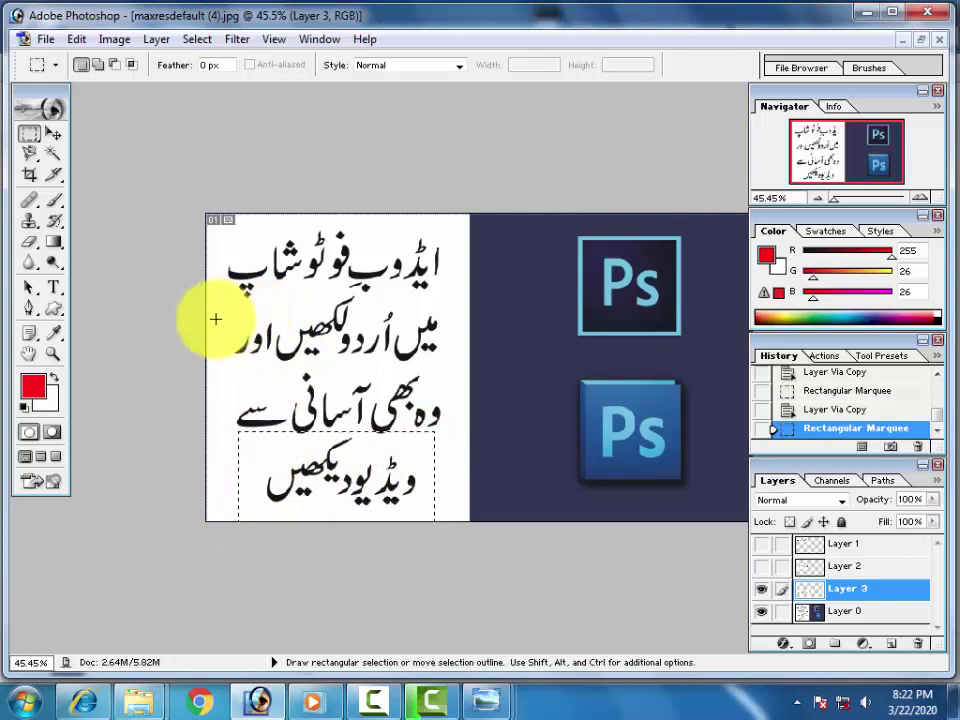
{"action": "key", "text": "shift+Down"}
{"action": "key", "text": "shift+Down"}
{"action": "key", "text": "shift+Down"}
{"action": "key", "text": "shift+Down"}
{"action": "key", "text": "shift+Down"}
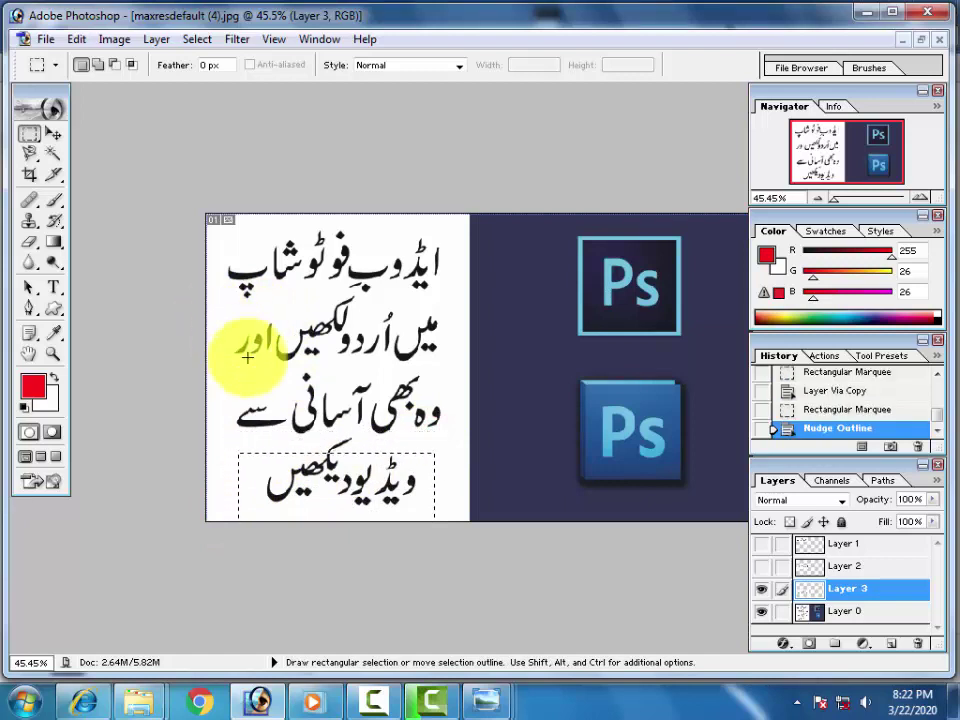
{"action": "left_click", "coordinate": [829, 610]}
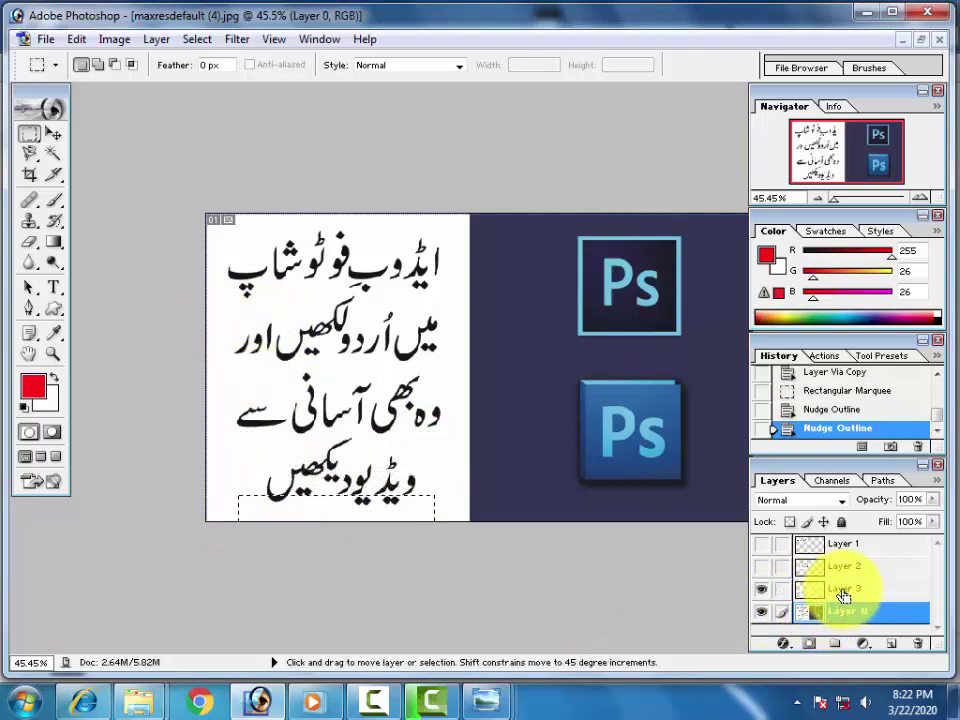
{"action": "key", "text": "ctrl+j"}
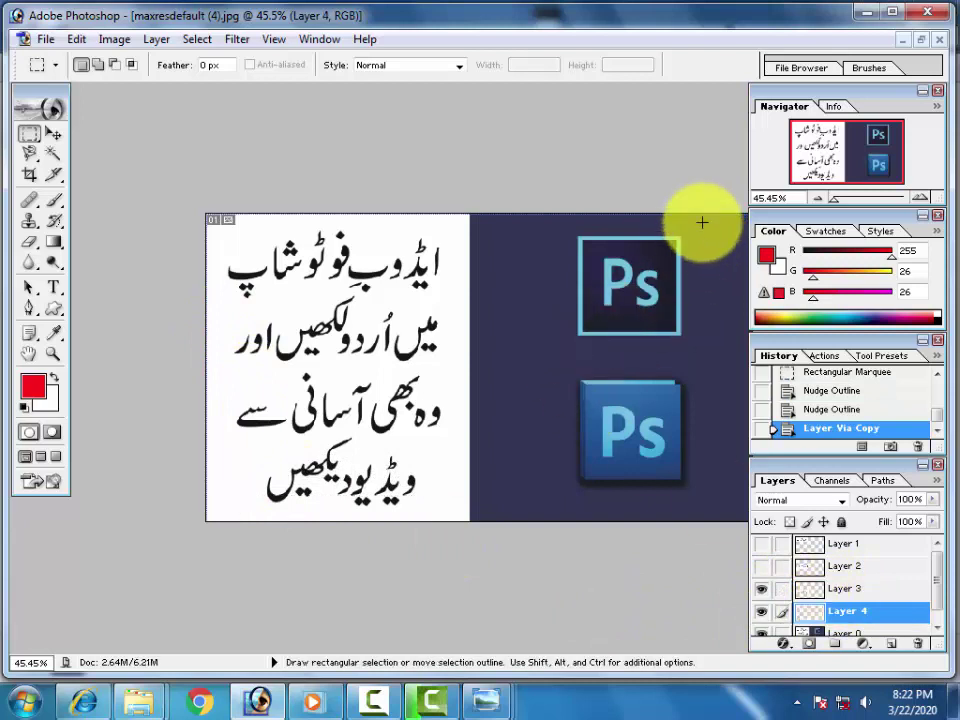
Copy the upper Ps logo with its surrounding background from Layer 0 to a new layer
{"action": "left_click_drag", "start_coordinate": [703, 222], "coordinate": [525, 365]}
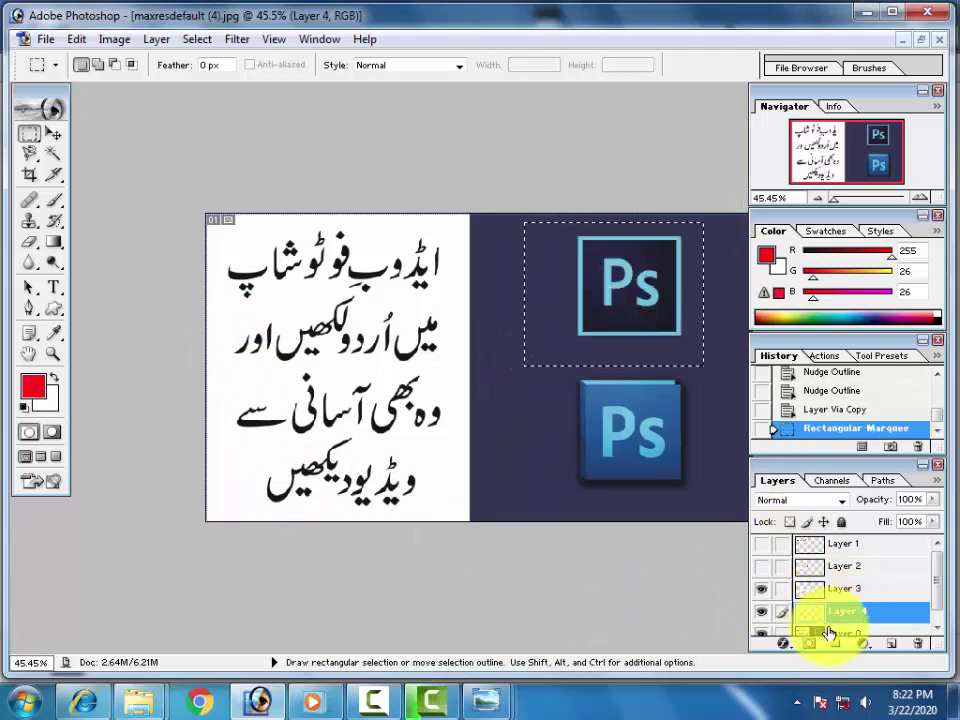
{"action": "left_click", "coordinate": [830, 628]}
{"action": "key", "text": "ctrl+j"}
{"action": "key", "text": "ctrl+plus"}
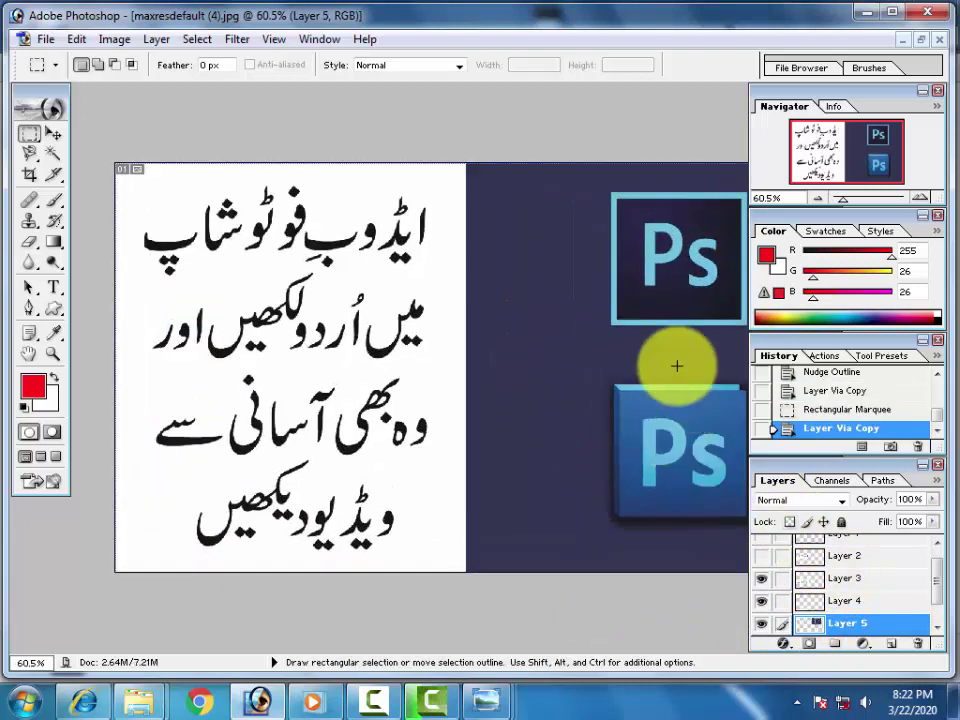
Copy the lower blue Ps logo with its surrounding background from Layer 0 to a new layer
{"action": "key", "text": "ctrl+minus"}
{"action": "left_click_drag", "start_coordinate": [711, 364], "coordinate": [533, 513]}
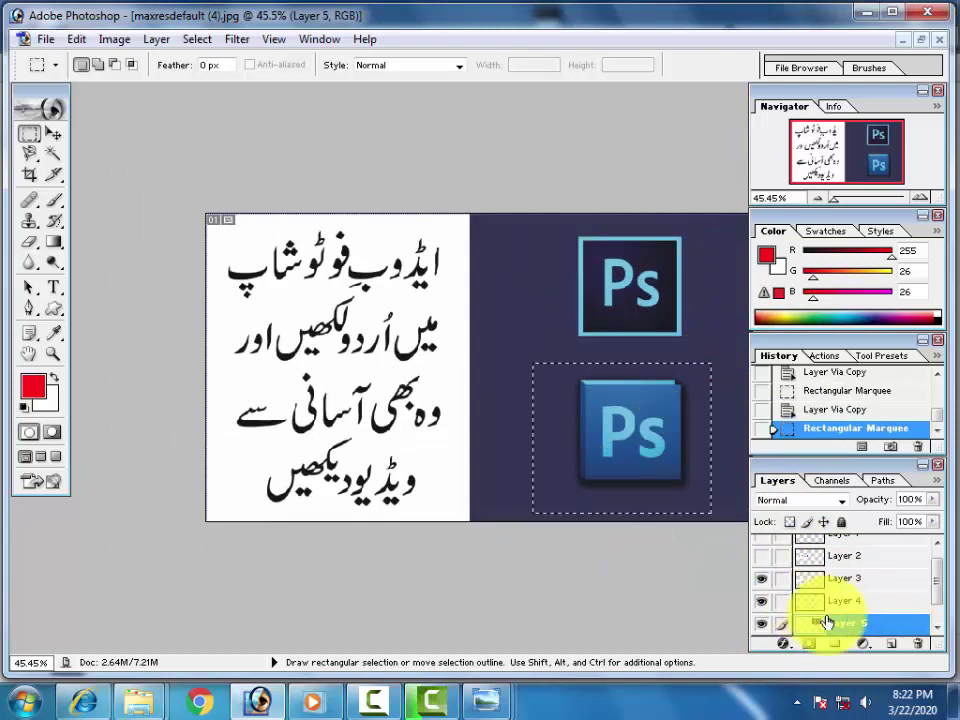
{"action": "scroll", "coordinate": [812, 630], "scroll_direction": "down", "scroll_amount": 1}
{"action": "left_click", "coordinate": [812, 622]}
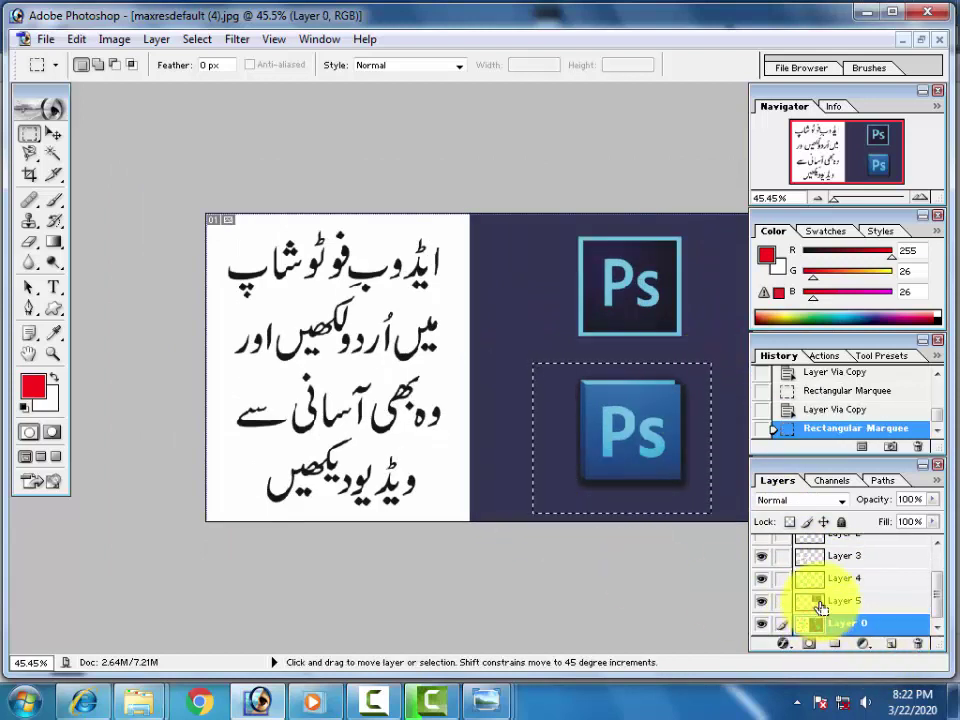
{"action": "key", "text": "ctrl+j"}
{"action": "scroll", "coordinate": [828, 610], "scroll_direction": "down", "scroll_amount": 1}
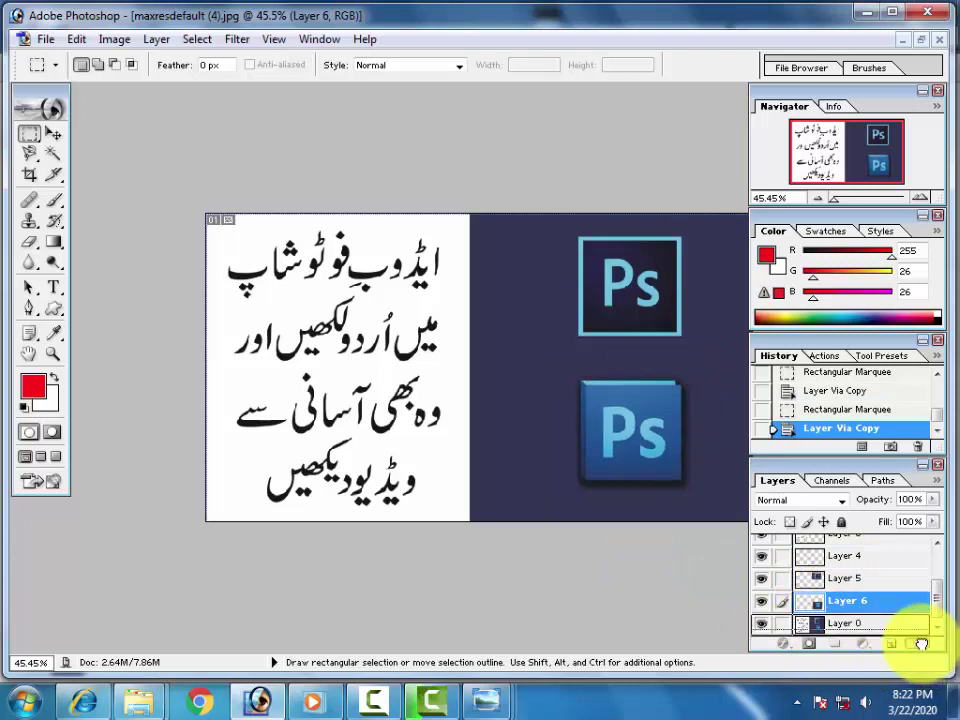
Delete Layer 0 and add a new layer above Layer 6, filled with the red foreground colour
{"action": "left_click_drag", "start_coordinate": [921, 643], "coordinate": [919, 643]}
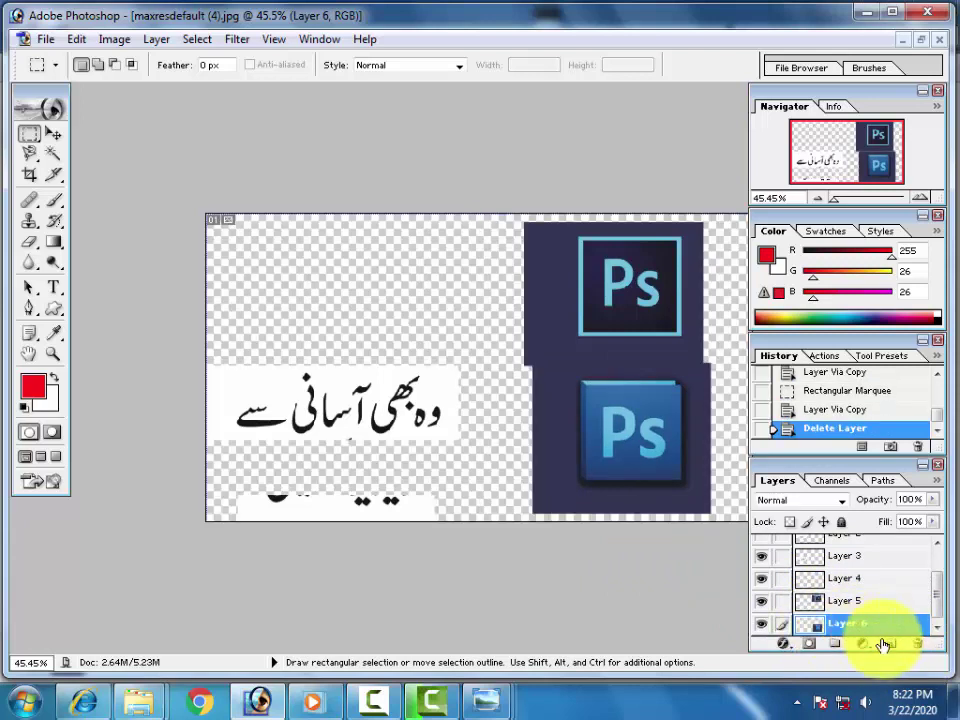
{"action": "left_click", "coordinate": [886, 645]}
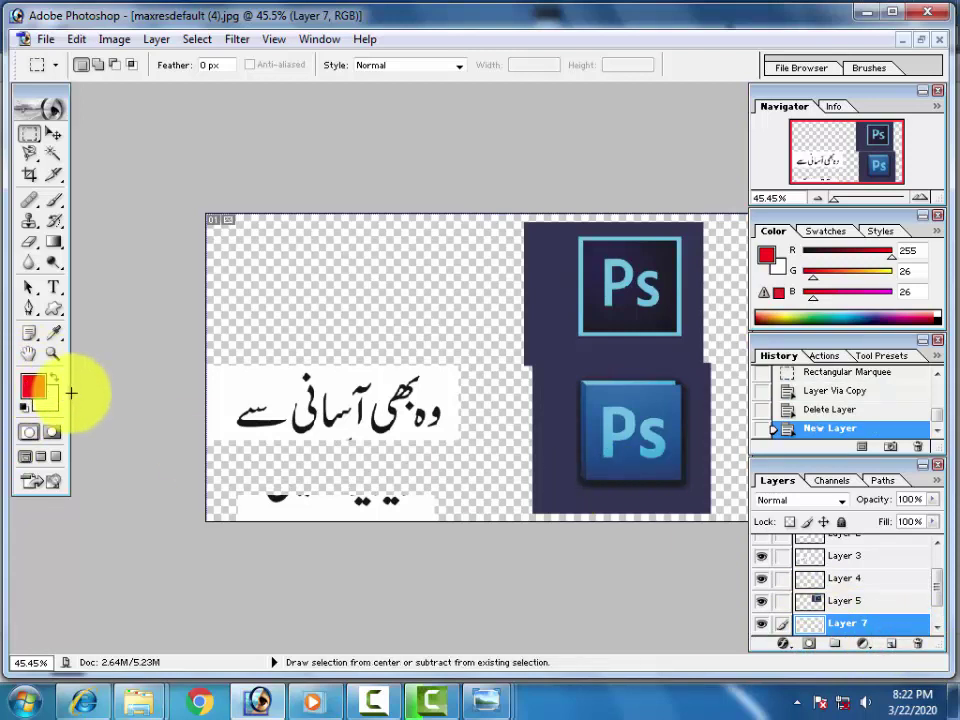
{"action": "key", "text": "alt+BackSpace"}
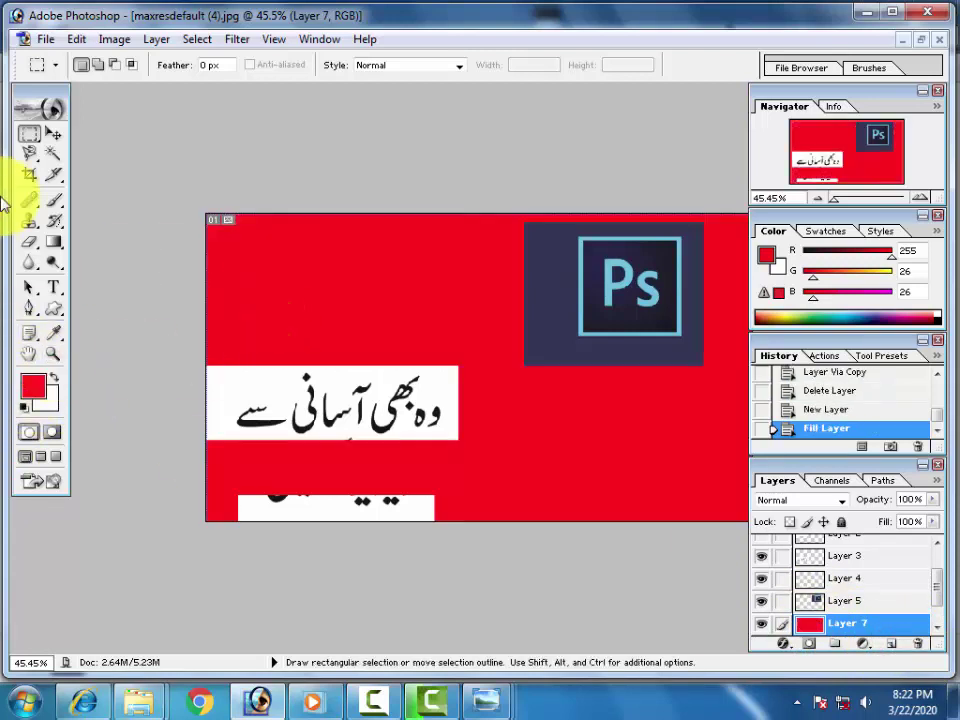
Move the third text line's strip to the canvas's upper left and shift the last line's cropped fragment upward
{"action": "left_click", "coordinate": [53, 133]}
{"action": "left_click_drag", "start_coordinate": [270, 417], "coordinate": [290, 277]}
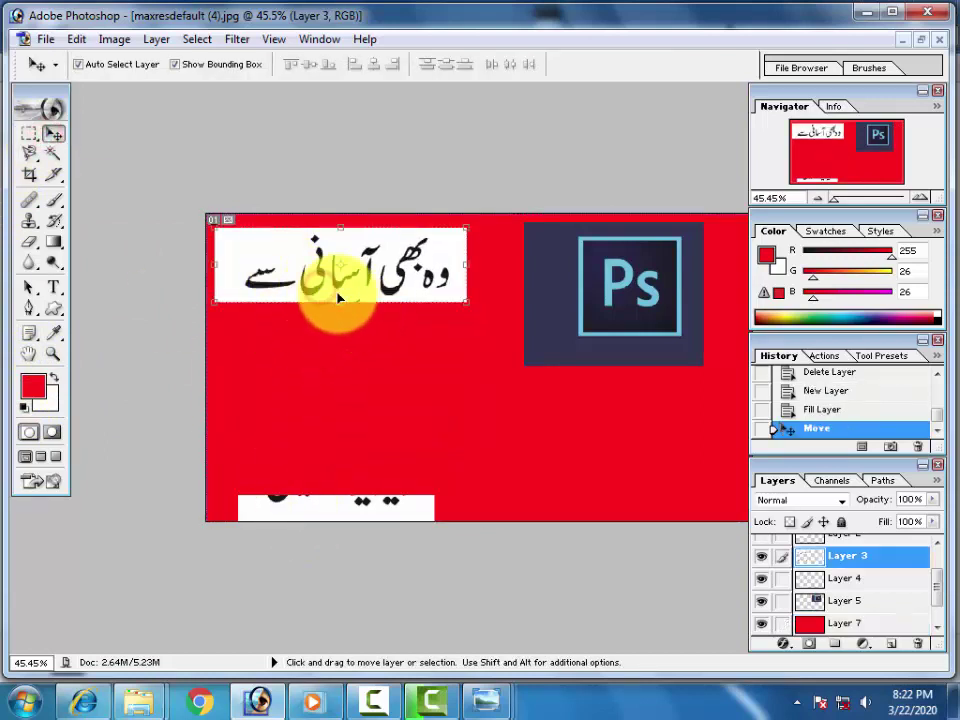
{"action": "key", "text": "ctrl+plus"}
{"action": "key", "text": "ctrl+plus"}
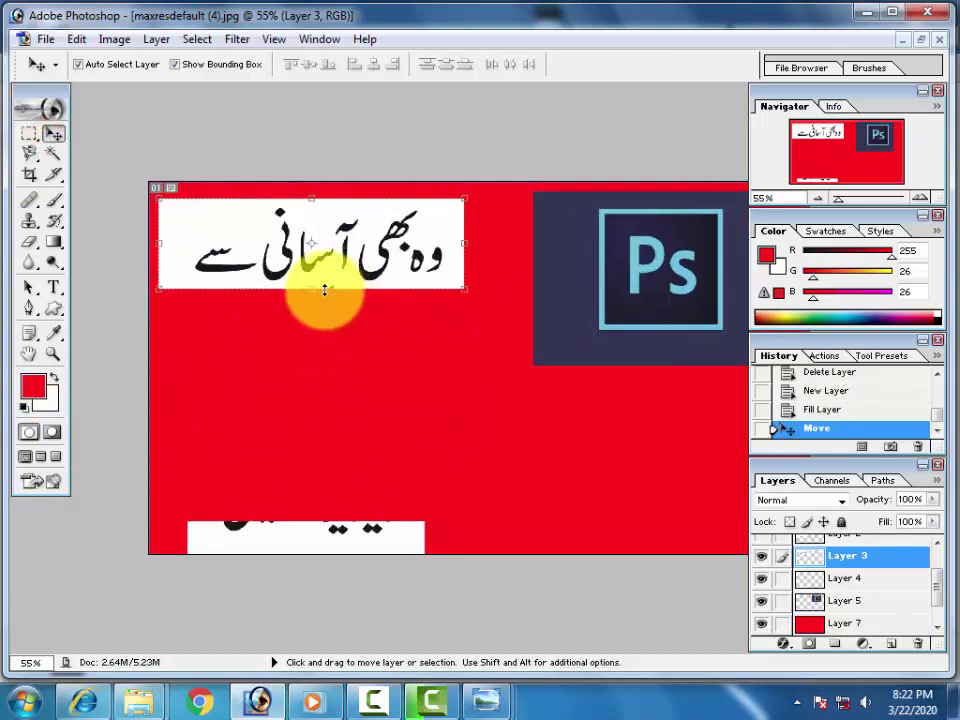
{"action": "left_click", "coordinate": [286, 540]}
{"action": "left_click_drag", "start_coordinate": [296, 500], "coordinate": [299, 417]}
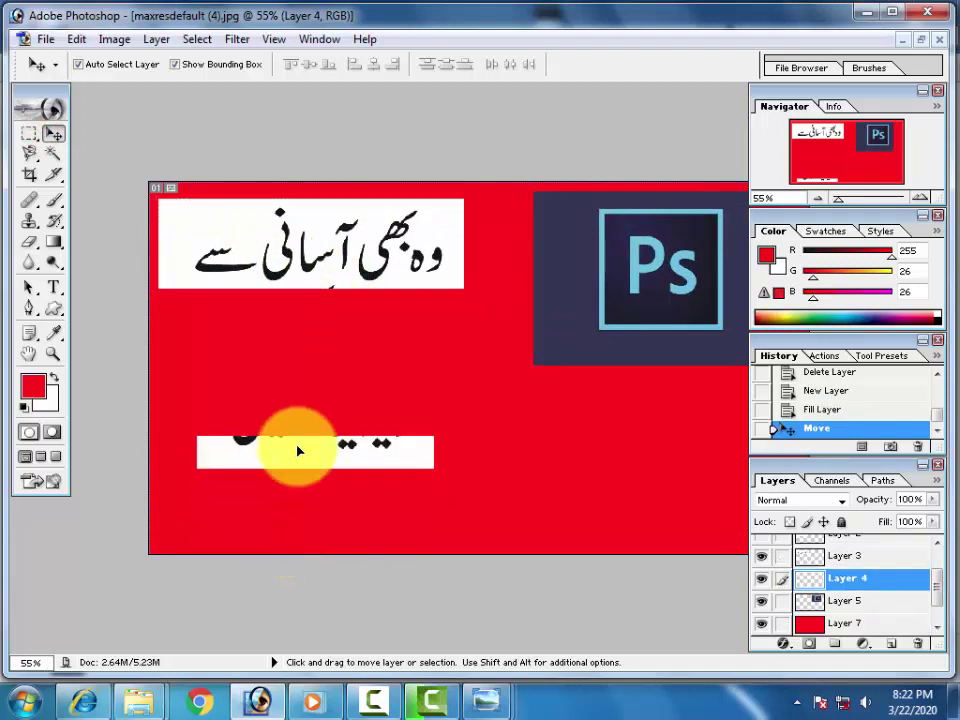
Hide Layer 4 with the cropped text fragment and make Layer 2 and Layer 1 visible
{"action": "left_click", "coordinate": [764, 581]}
{"action": "left_click", "coordinate": [765, 581]}
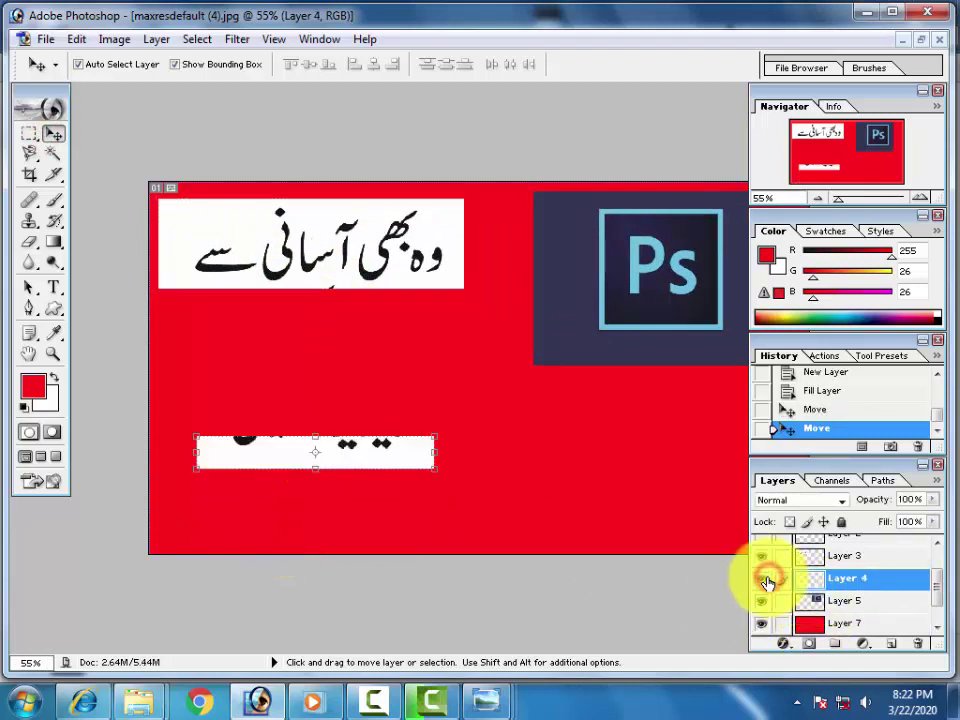
{"action": "left_click", "coordinate": [757, 580]}
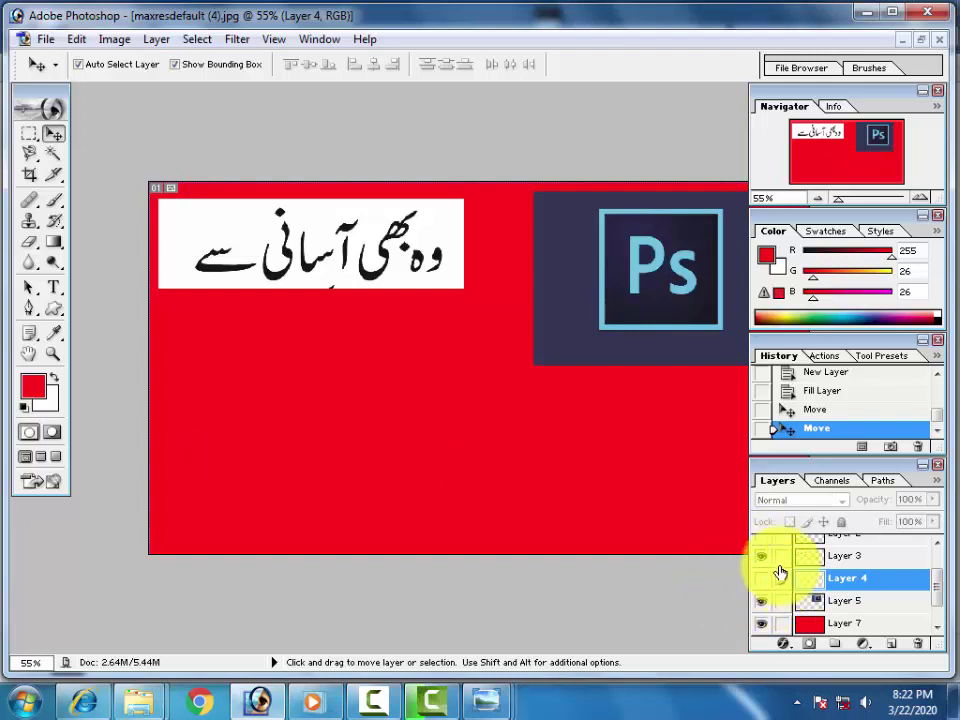
{"action": "scroll", "coordinate": [770, 565], "scroll_direction": "up", "scroll_amount": 1}
{"action": "left_click", "coordinate": [765, 556]}
{"action": "scroll", "coordinate": [765, 556], "scroll_direction": "up", "scroll_amount": 1}
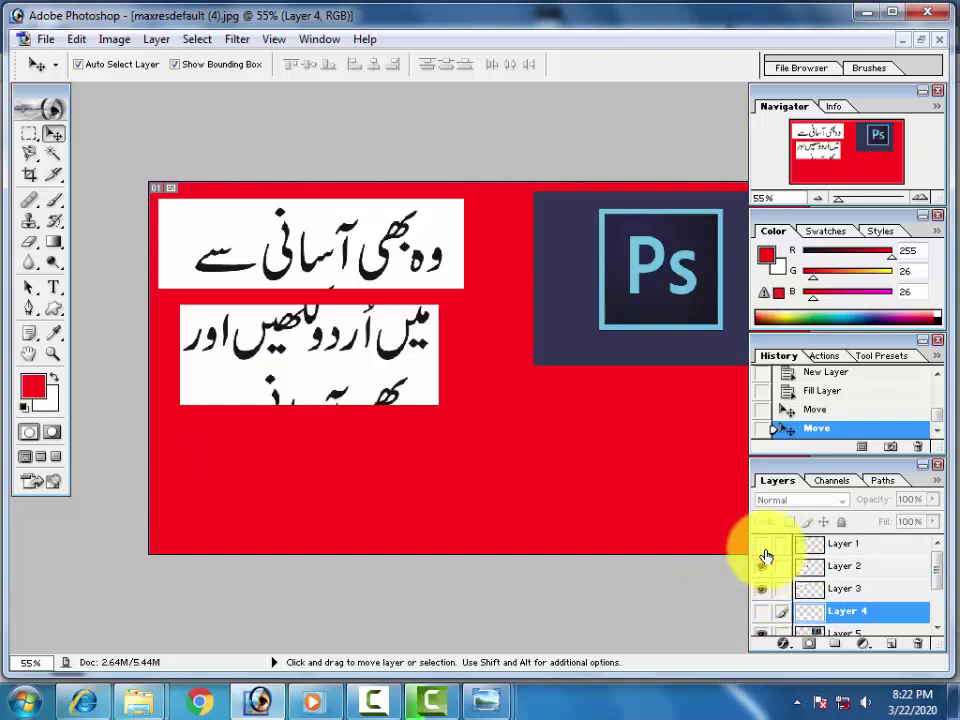
{"action": "left_click", "coordinate": [763, 552]}
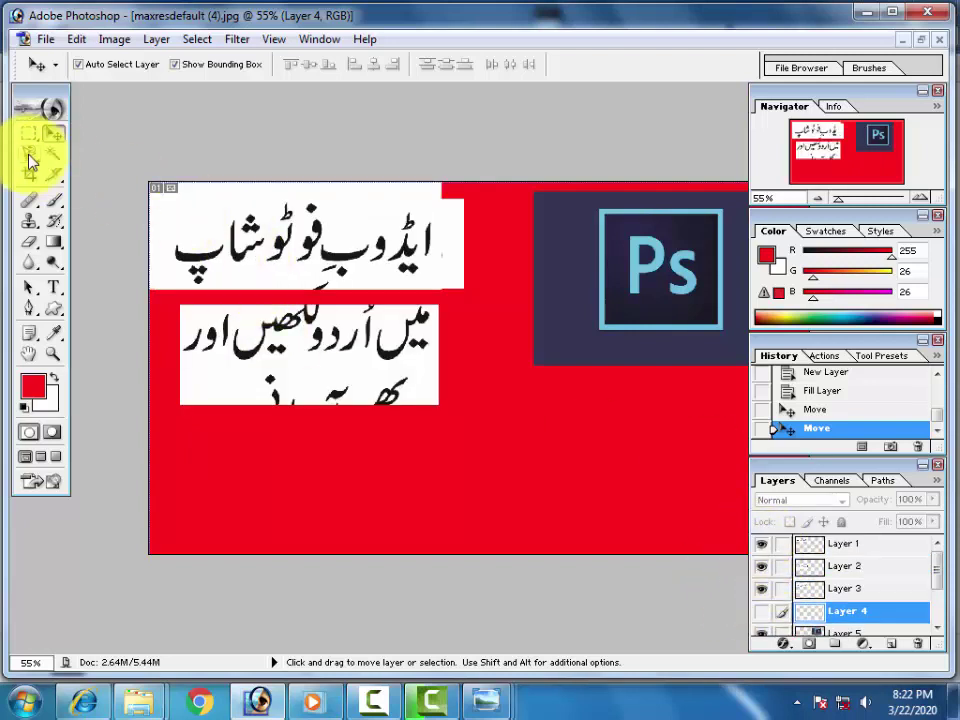
Spread the text strips apart: first line at the canvas's upper left, second near the centre, third along the lower edge
{"action": "left_click_drag", "start_coordinate": [372, 252], "coordinate": [526, 100]}
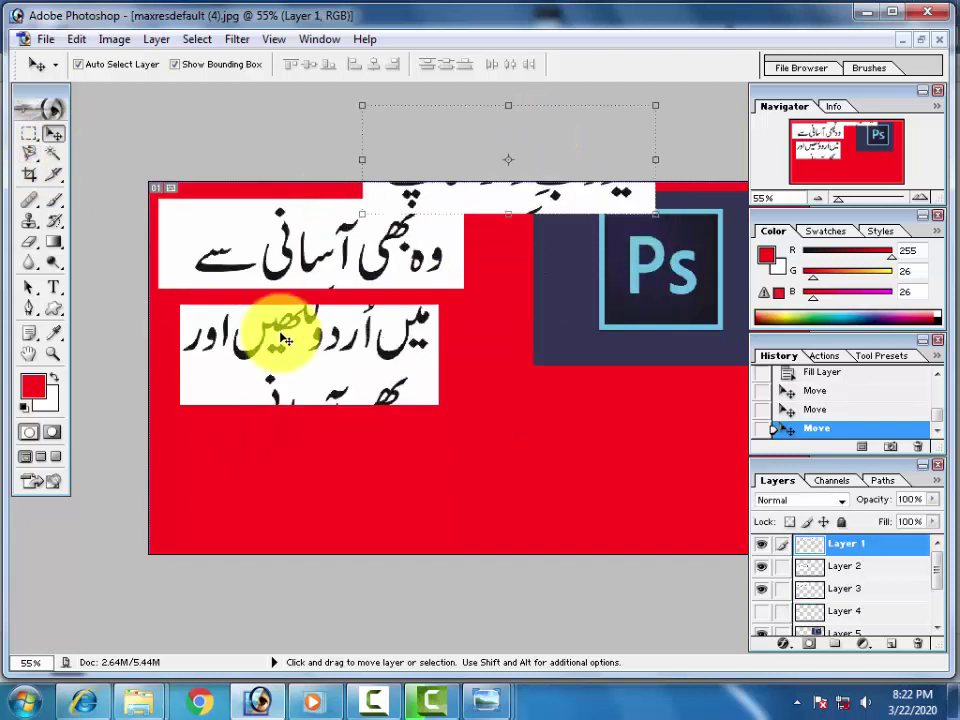
{"action": "left_click", "coordinate": [287, 343]}
{"action": "left_click_drag", "start_coordinate": [287, 343], "coordinate": [464, 361]}
{"action": "left_click_drag", "start_coordinate": [214, 248], "coordinate": [311, 513]}
{"action": "left_click_drag", "start_coordinate": [470, 198], "coordinate": [299, 301]}
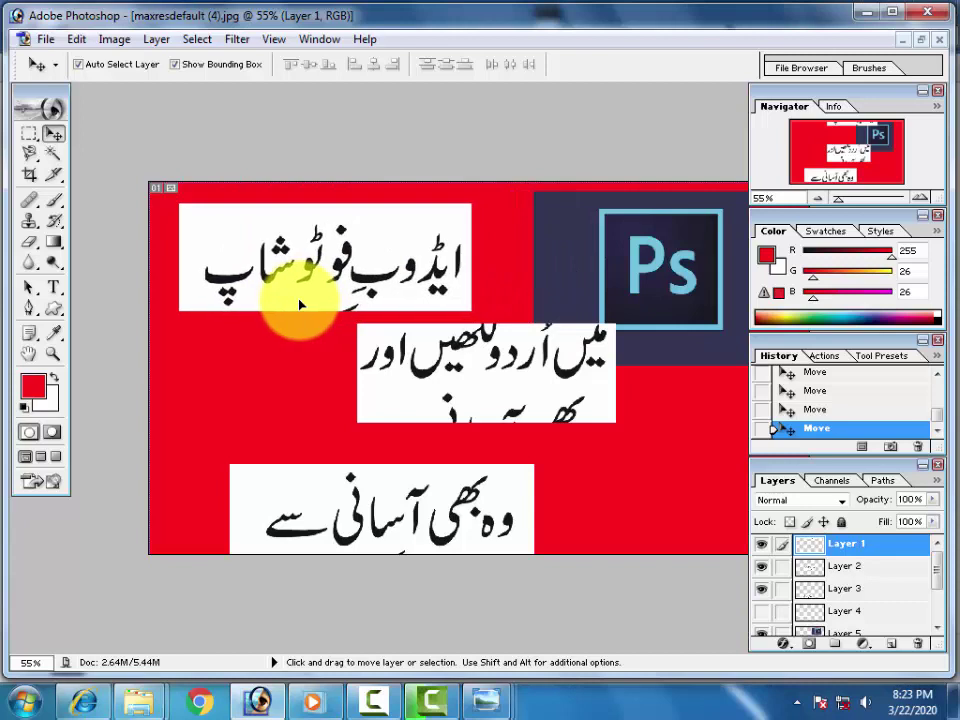
Select the white background of the first text line on Layer 1 with the Magic Wand and delete it
{"action": "left_click", "coordinate": [51, 153]}
{"action": "left_click", "coordinate": [215, 210]}
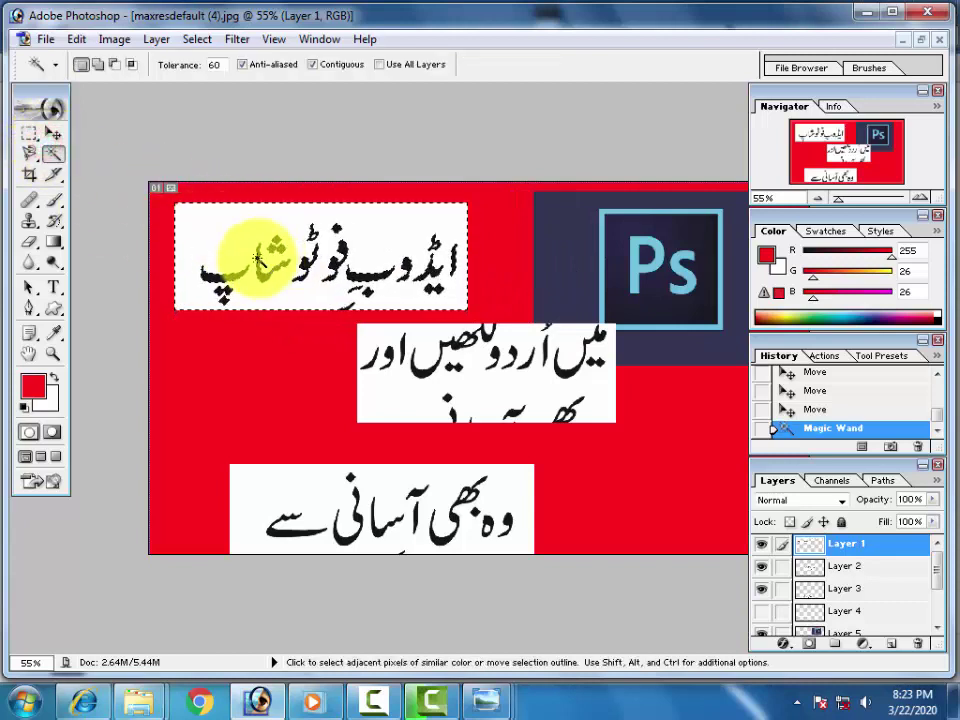
{"action": "key", "text": "Delete"}
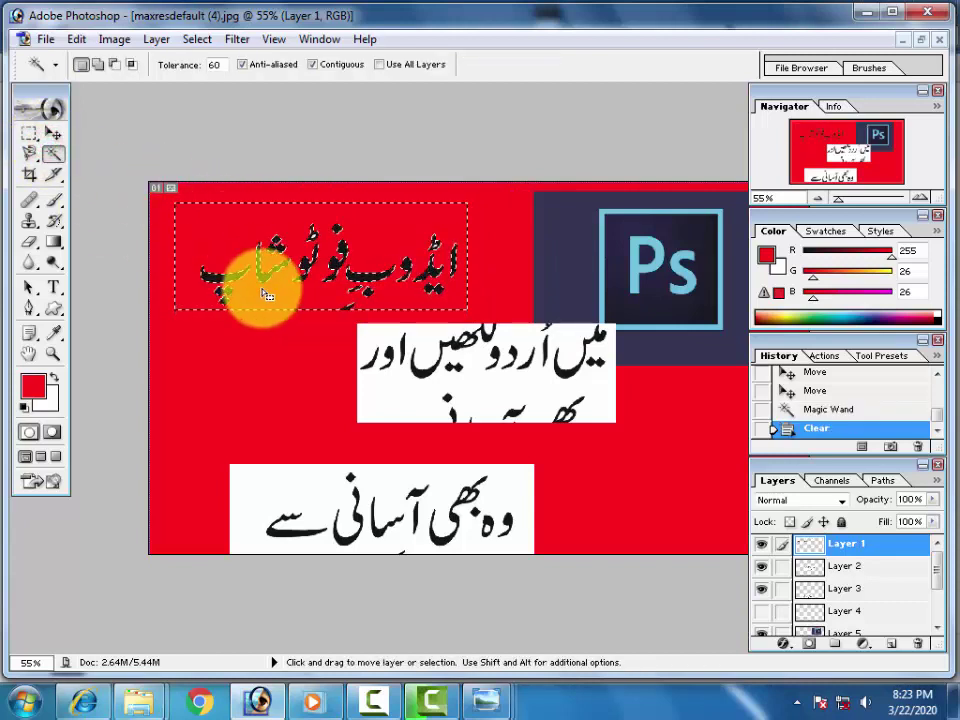
Delete the remaining white patches inside the first text line's letters on Layer 1 with the Magic Wand and clear the selection
{"action": "key", "text": "ctrl+plus"}
{"action": "key", "text": "ctrl+plus"}
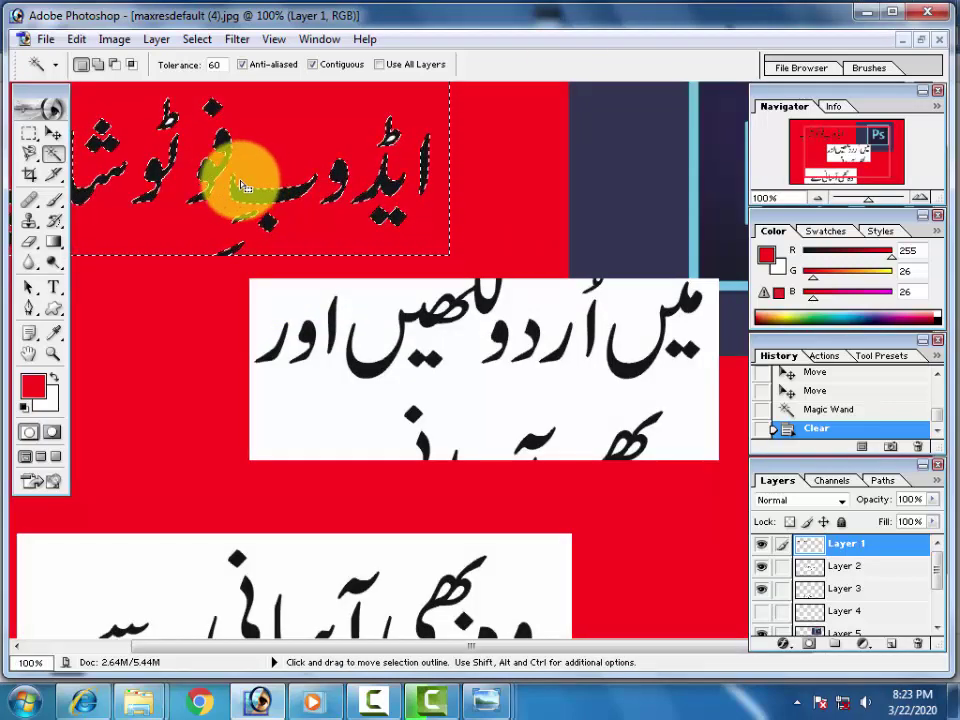
{"action": "left_click", "coordinate": [172, 128]}
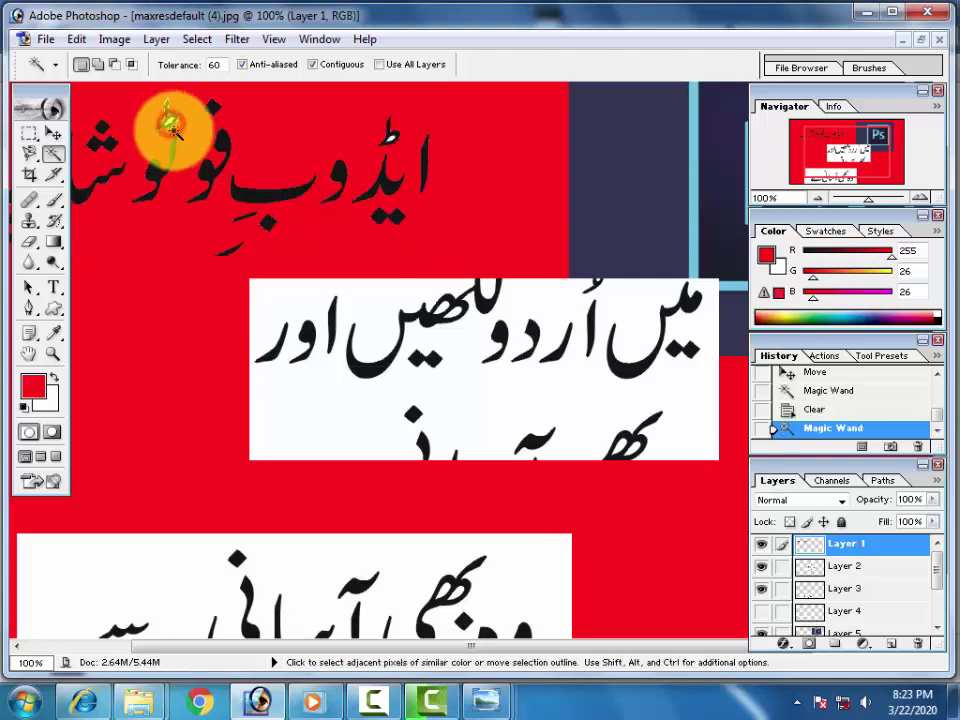
{"action": "key", "text": "ctrl+d"}
{"action": "left_click", "coordinate": [167, 122]}
{"action": "key", "text": "Delete"}
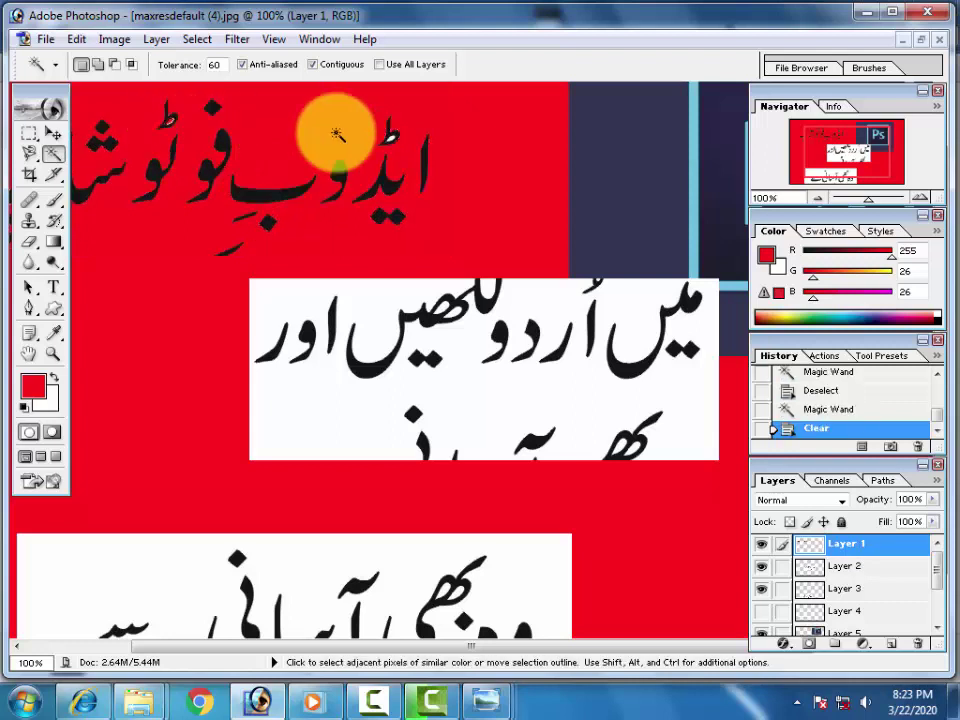
{"action": "left_click", "coordinate": [391, 140]}
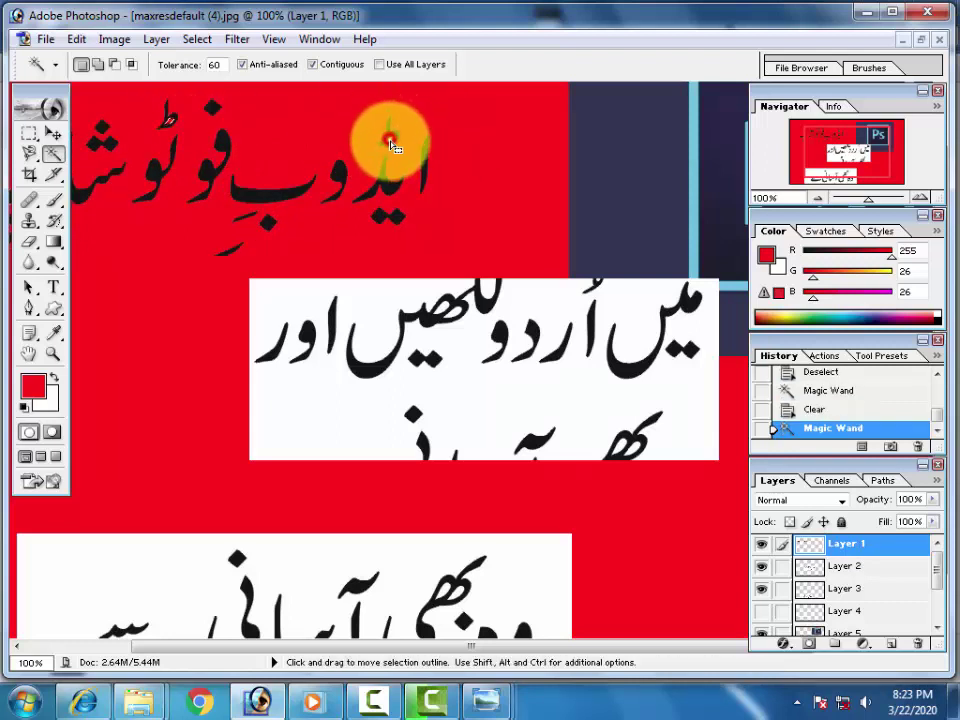
{"action": "key", "text": "Delete"}
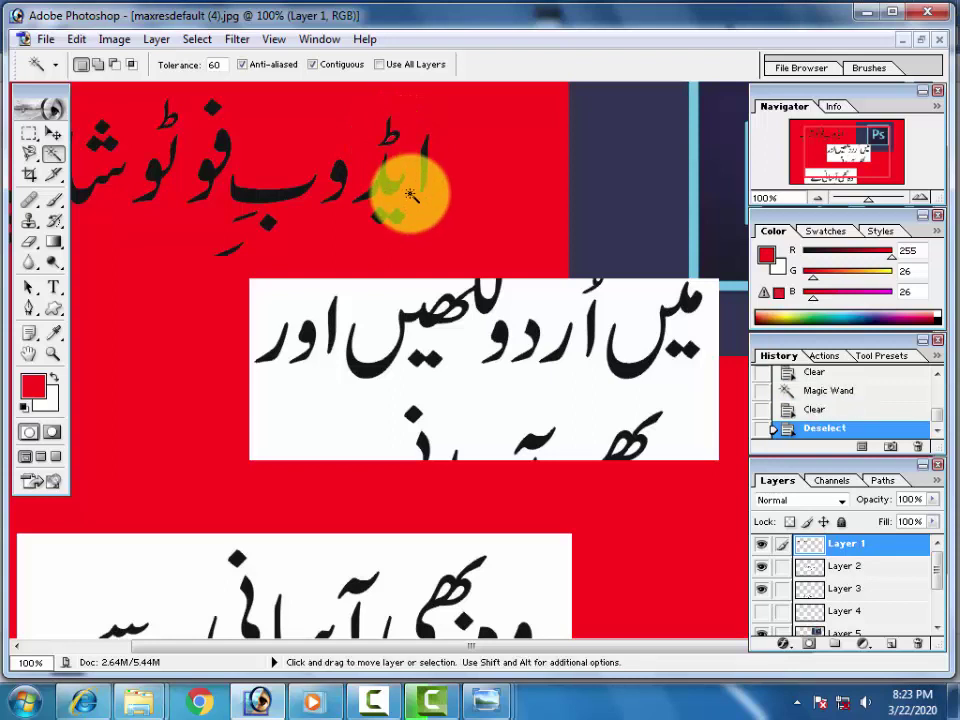
Try erasing the stray slanted stroke below the first text line with the Eraser, and undo the erasing
{"action": "left_click", "coordinate": [30, 242]}
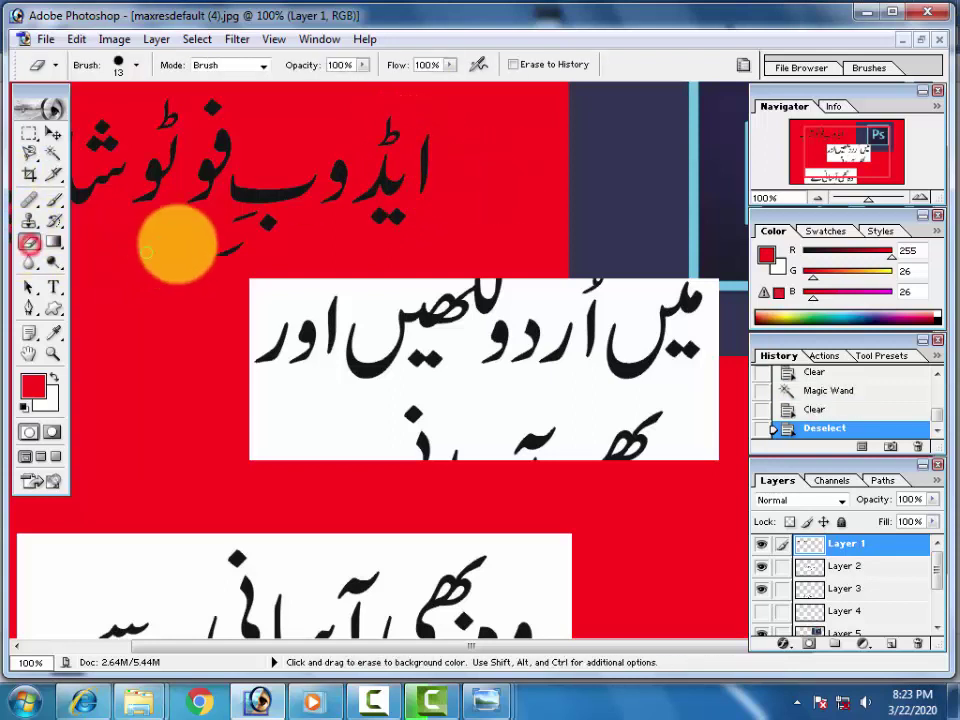
{"action": "left_click", "coordinate": [229, 249]}
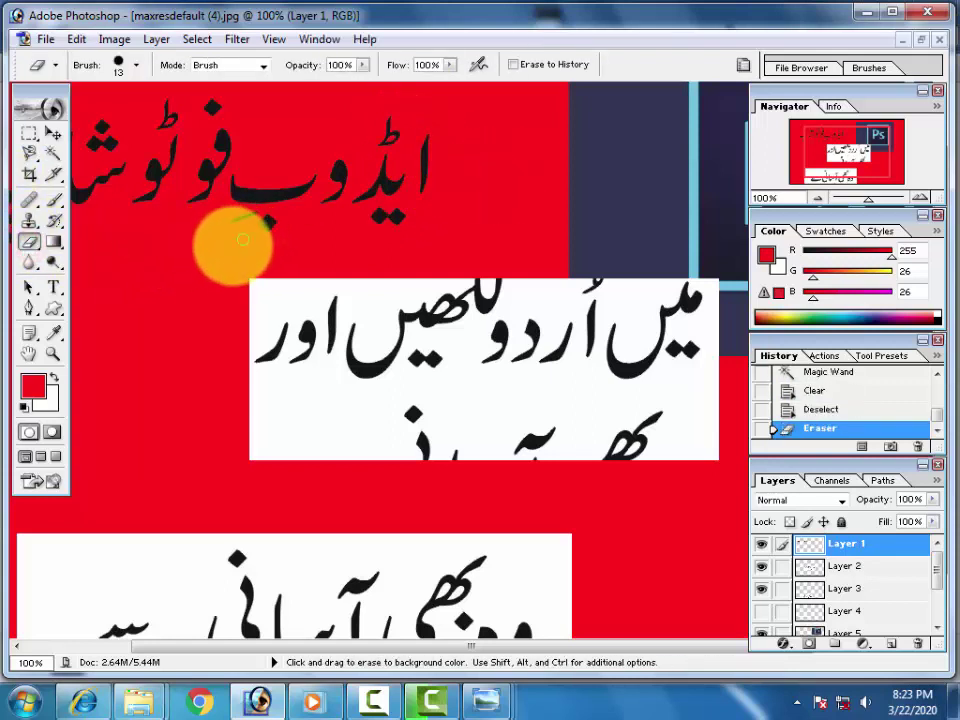
{"action": "left_click", "coordinate": [40, 140]}
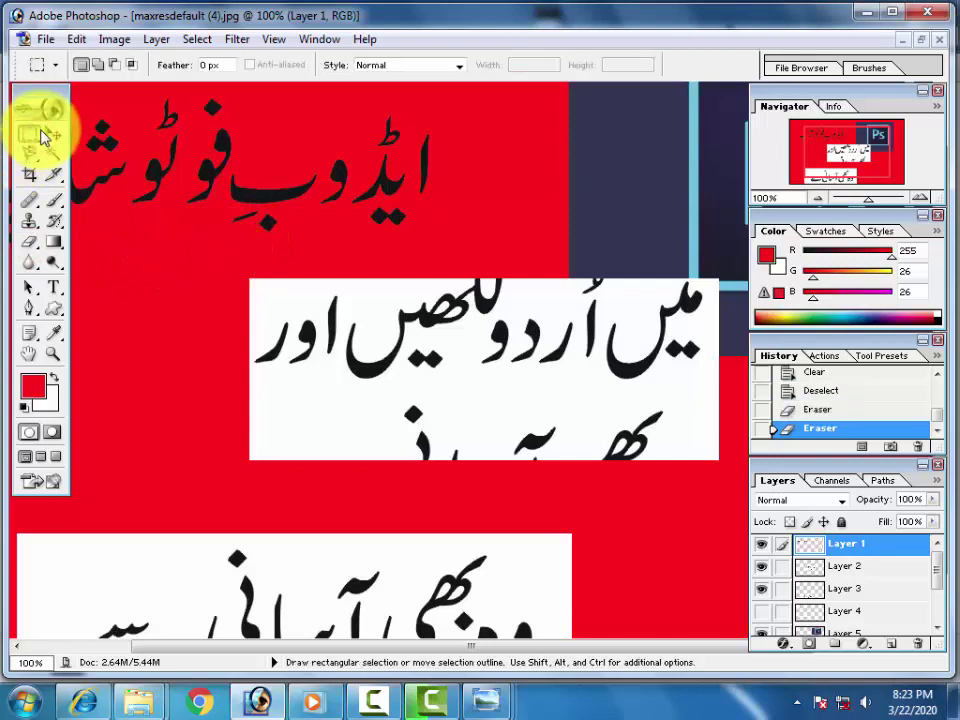
{"action": "left_click", "coordinate": [52, 154]}
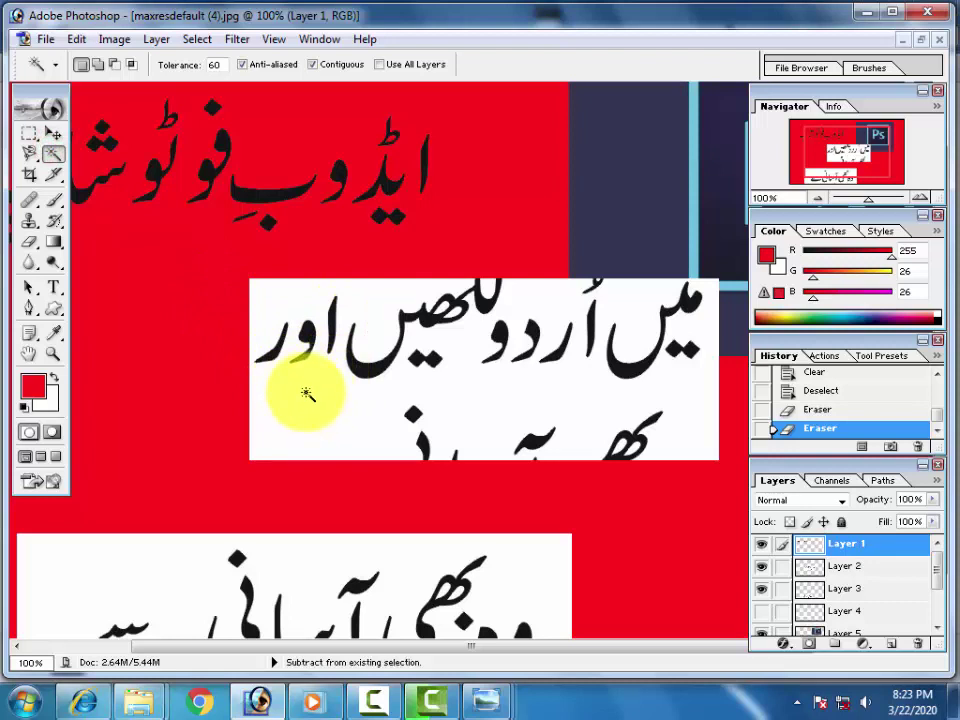
{"action": "key", "text": "ctrl+alt+z"}
{"action": "key", "text": "ctrl+alt+z"}
{"action": "key", "text": "ctrl+alt+z"}
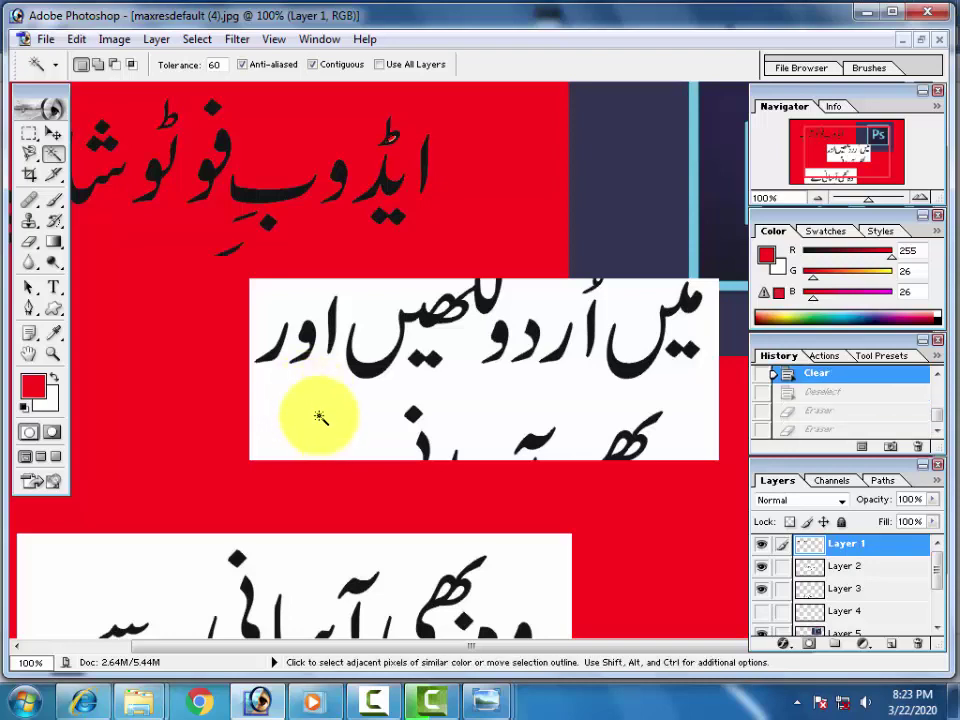
{"action": "left_click", "coordinate": [310, 422]}
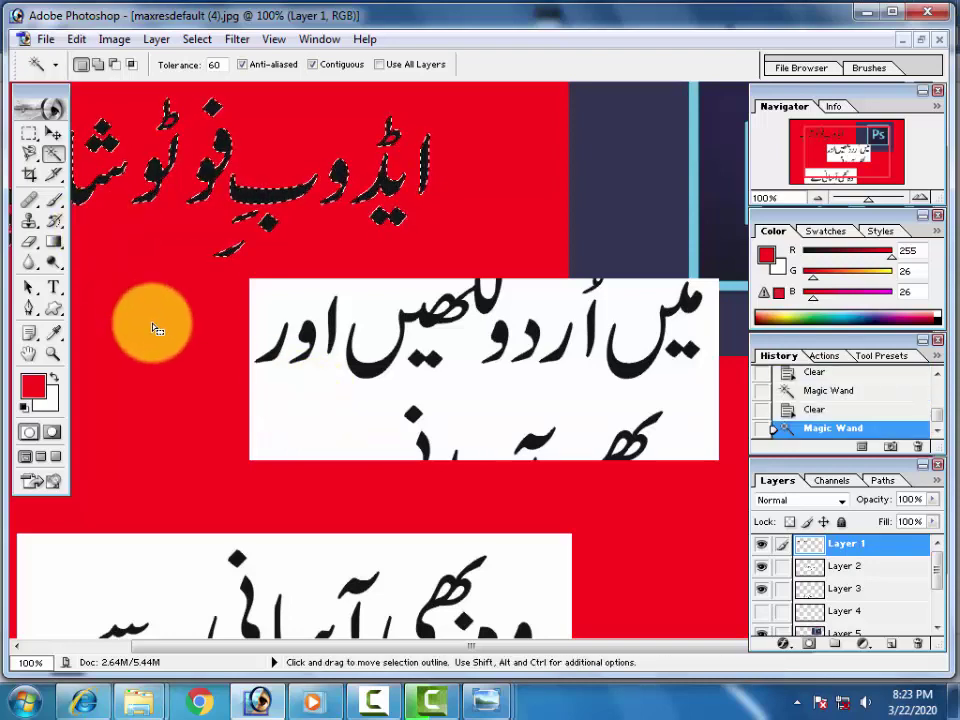
{"action": "key", "text": "ctrl+d"}
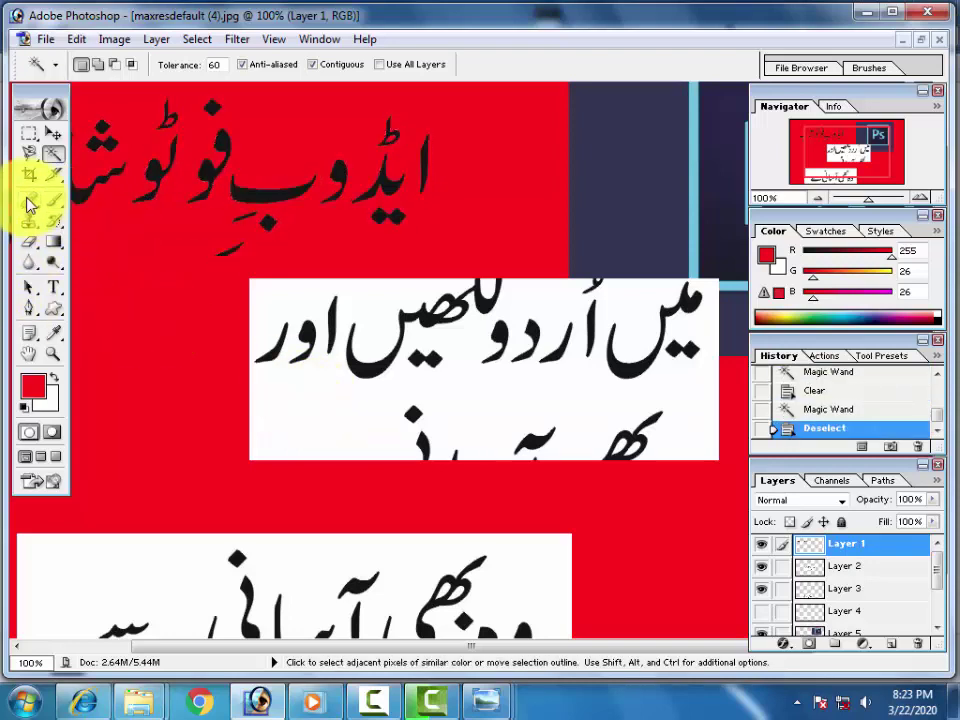
{"action": "left_click", "coordinate": [333, 451]}
{"action": "key", "text": "ctrl+d"}
{"action": "left_click", "coordinate": [261, 343]}
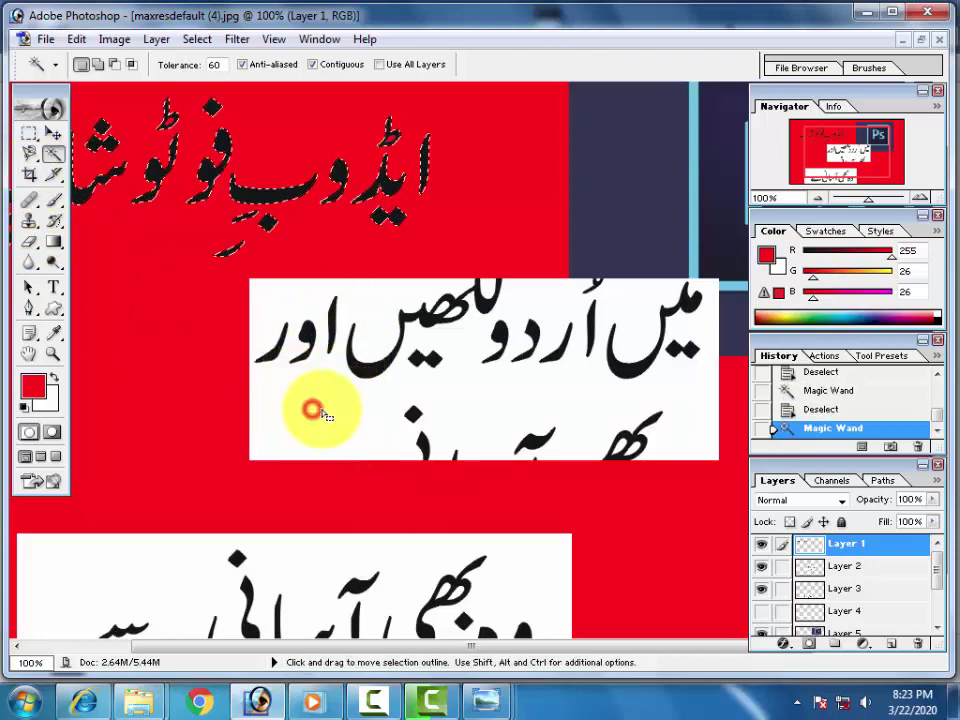
{"action": "key", "text": "ctrl+d"}
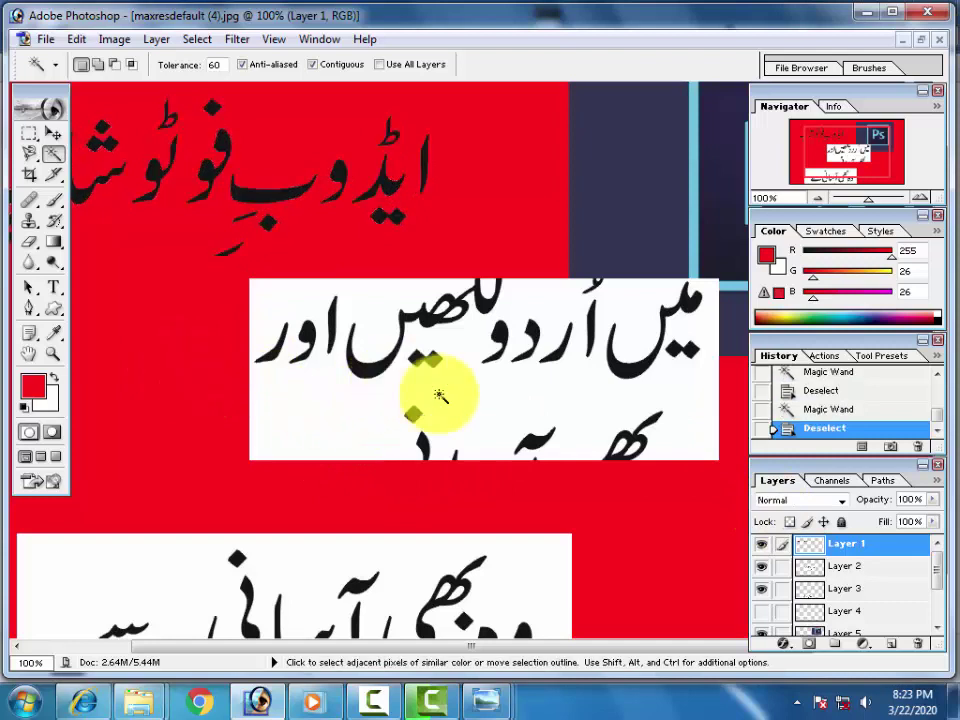
{"action": "left_click", "coordinate": [815, 583]}
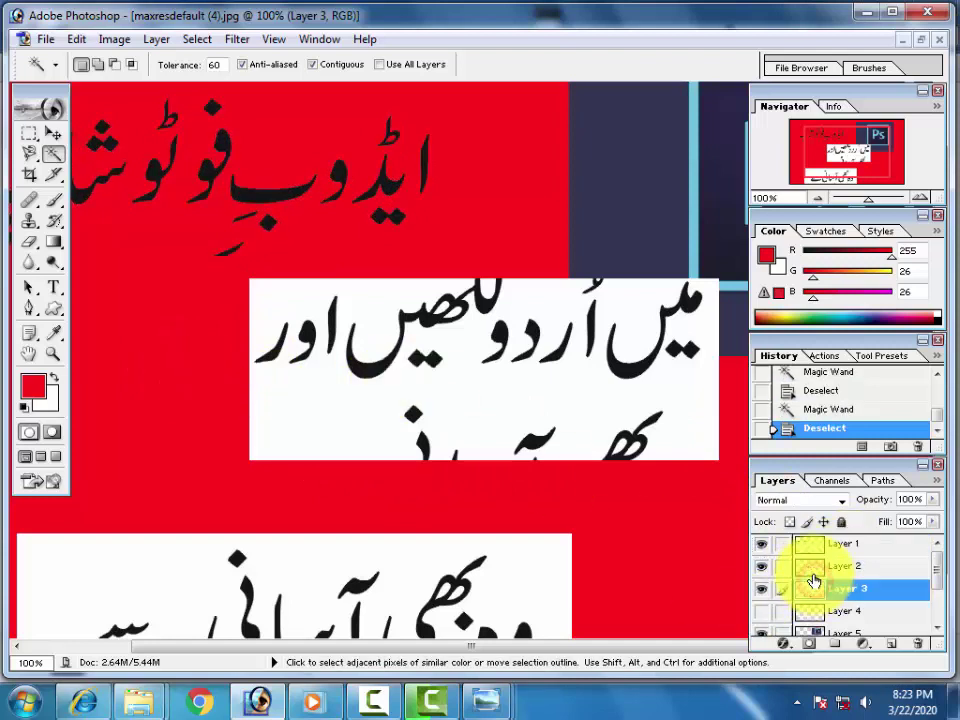
{"action": "left_click", "coordinate": [519, 369]}
Activate the second text line's Layer 2, select its white background with the Magic Wand and delete it
{"action": "left_click", "coordinate": [53, 133]}
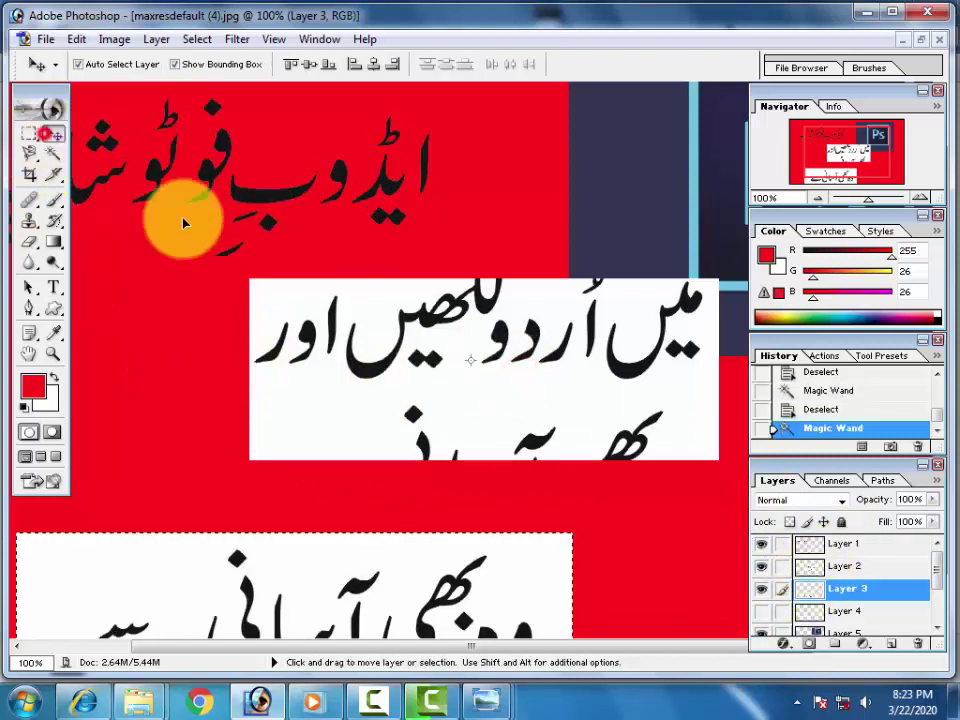
{"action": "left_click_drag", "start_coordinate": [422, 366], "coordinate": [420, 368]}
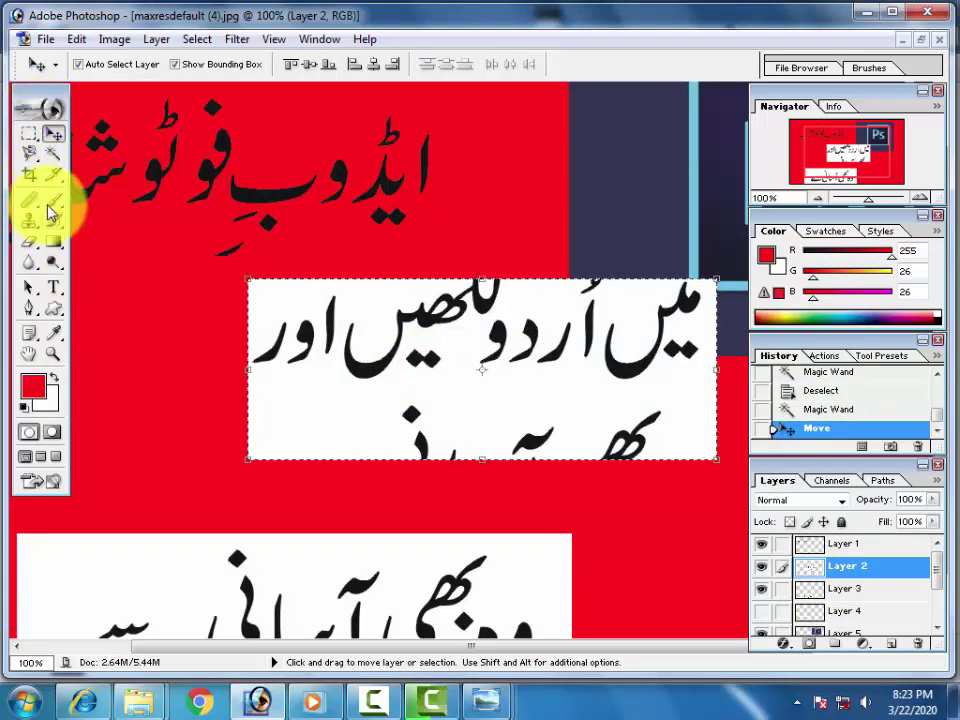
{"action": "left_click", "coordinate": [53, 153]}
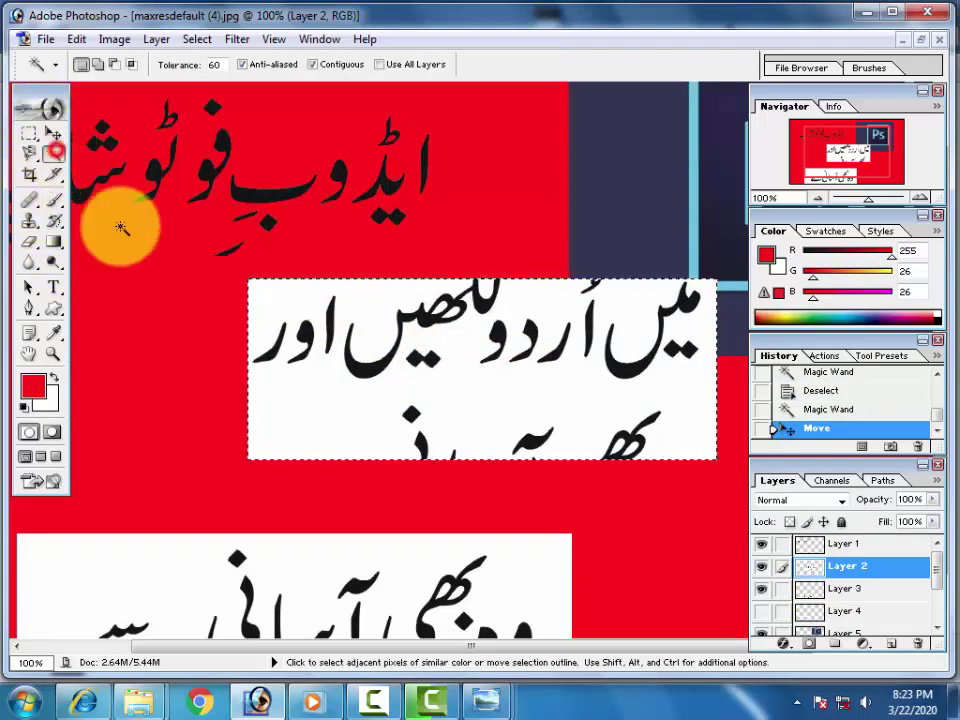
{"action": "left_click", "coordinate": [294, 389]}
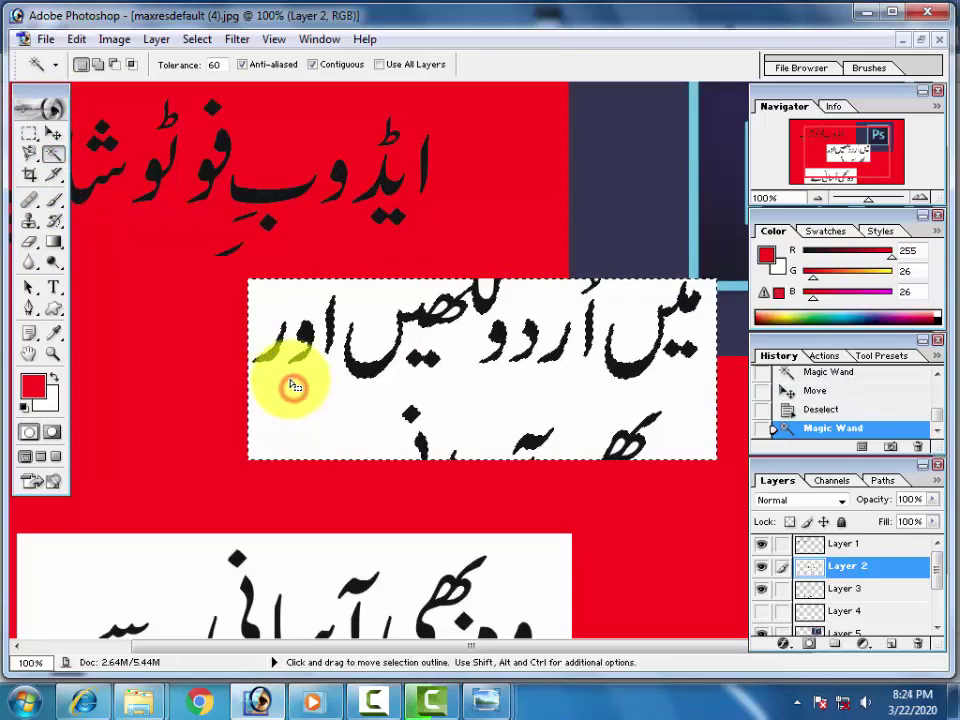
{"action": "key", "text": "Delete"}
Delete the leftover white patches enclosed by the second text line's letters on Layer 2
{"action": "left_click", "coordinate": [482, 276]}
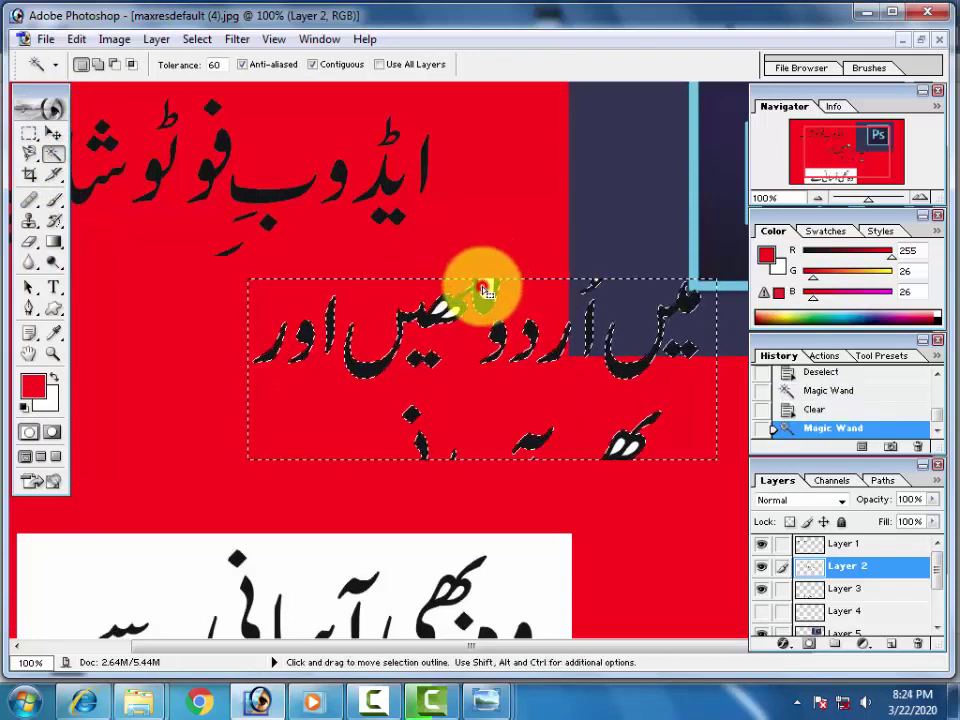
{"action": "key", "text": "Delete"}
{"action": "key", "text": "ctrl+d"}
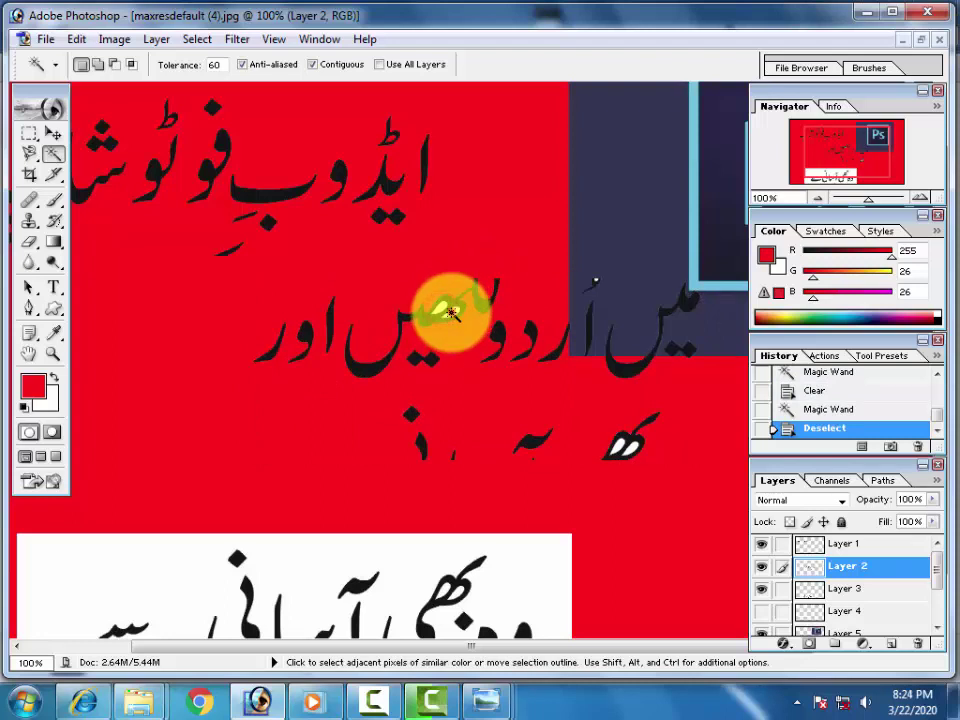
{"action": "left_click", "coordinate": [452, 313]}
{"action": "key", "text": "Delete"}
{"action": "left_click", "coordinate": [443, 311]}
{"action": "key", "text": "Delete"}
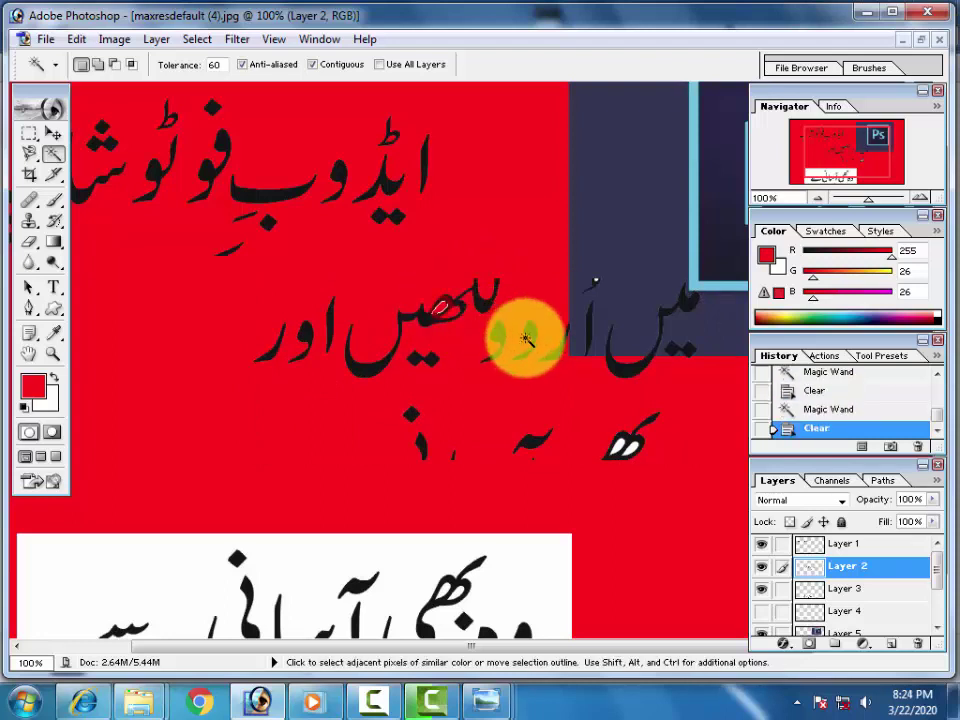
Delete the white patches inside the cropped letter fragments below the second text line and clear the selection
{"action": "left_click", "coordinate": [617, 452]}
{"action": "left_click", "coordinate": [620, 452]}
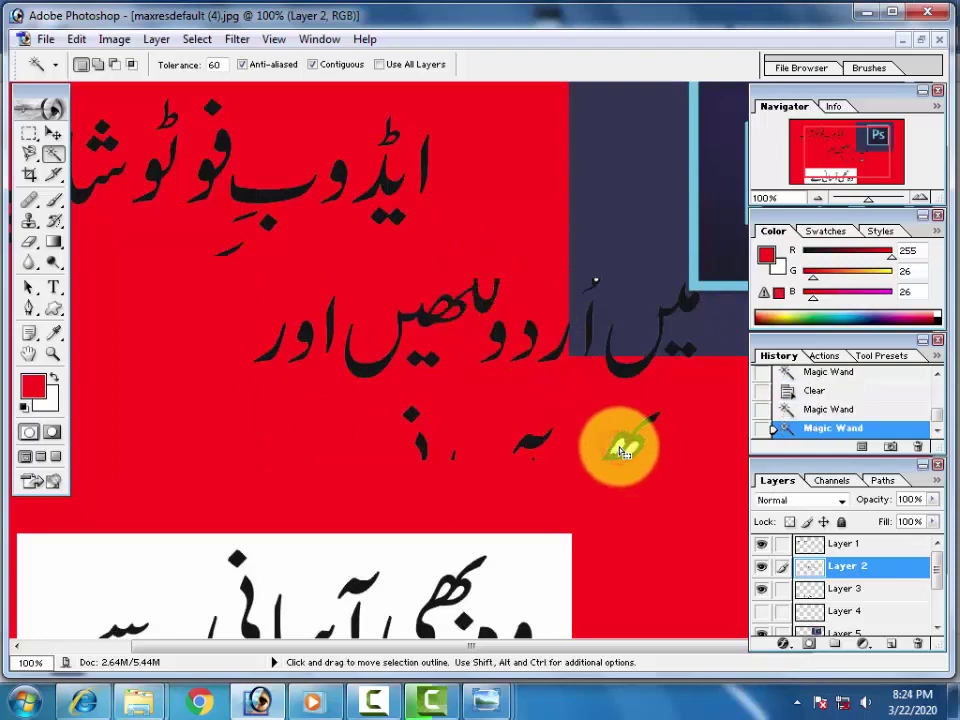
{"action": "key", "text": "Delete"}
{"action": "left_click", "coordinate": [627, 448]}
{"action": "key", "text": "Delete"}
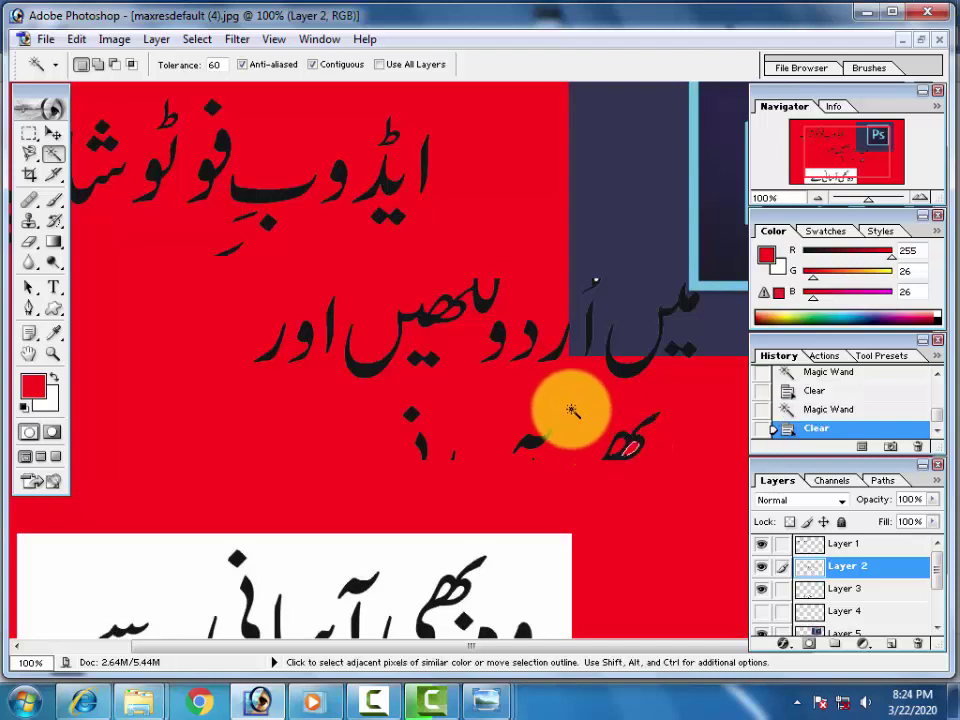
{"action": "key", "text": "ctrl+d"}
Move the third text line's strip up beneath the second line and delete its white background with the Magic Wand
{"action": "left_click_drag", "start_coordinate": [431, 315], "coordinate": [470, 227]}
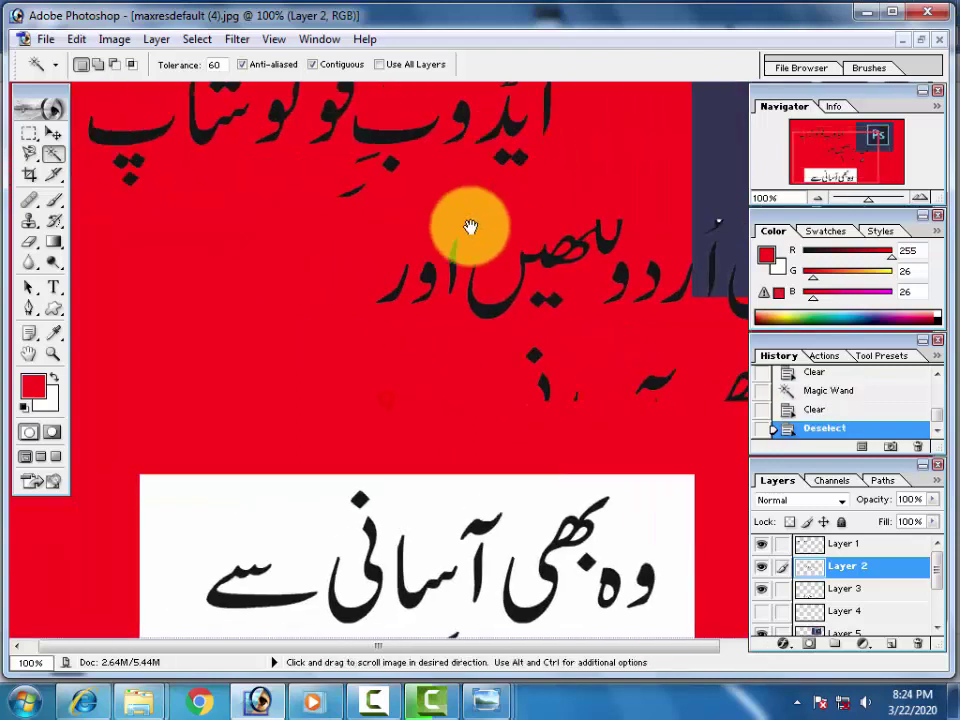
{"action": "left_click", "coordinate": [52, 133]}
{"action": "left_click_drag", "start_coordinate": [377, 491], "coordinate": [344, 372]}
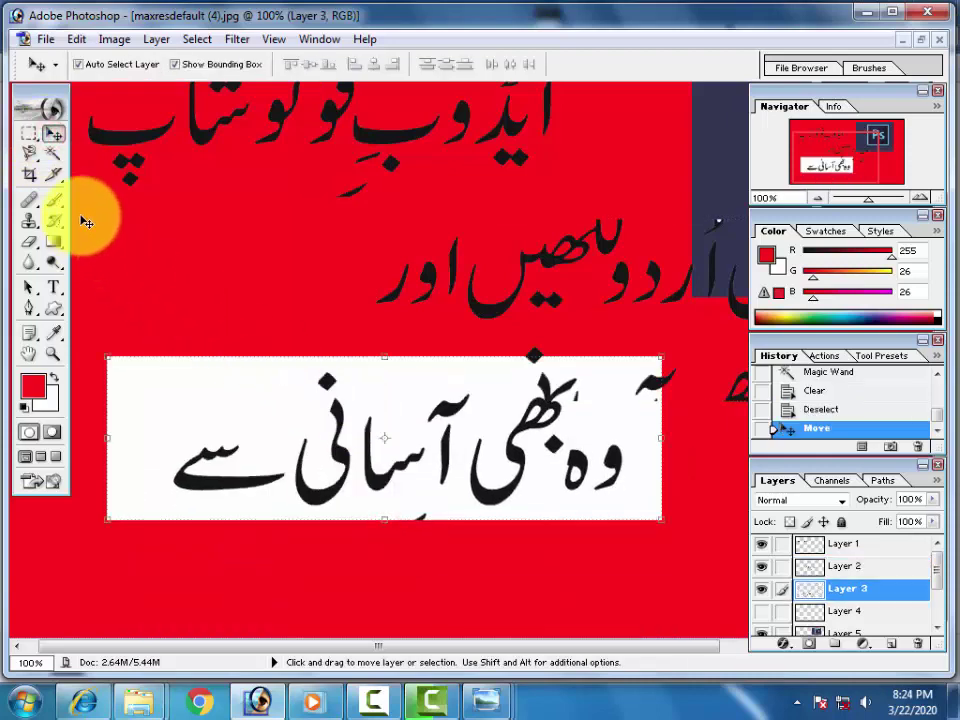
{"action": "left_click", "coordinate": [52, 154]}
{"action": "left_click", "coordinate": [212, 377]}
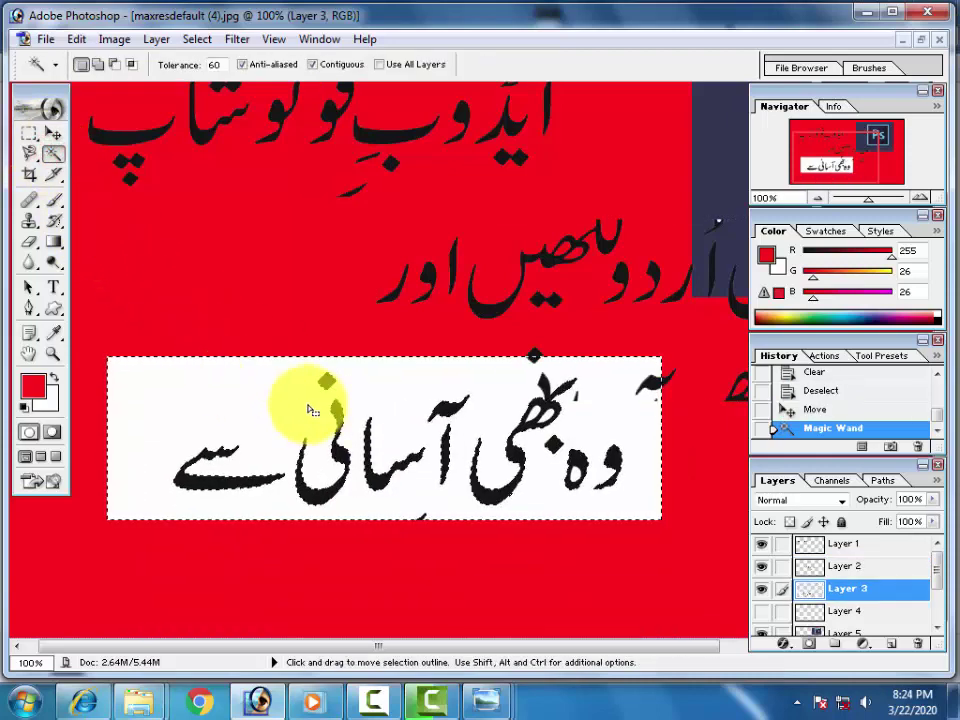
{"action": "key", "text": "Delete"}
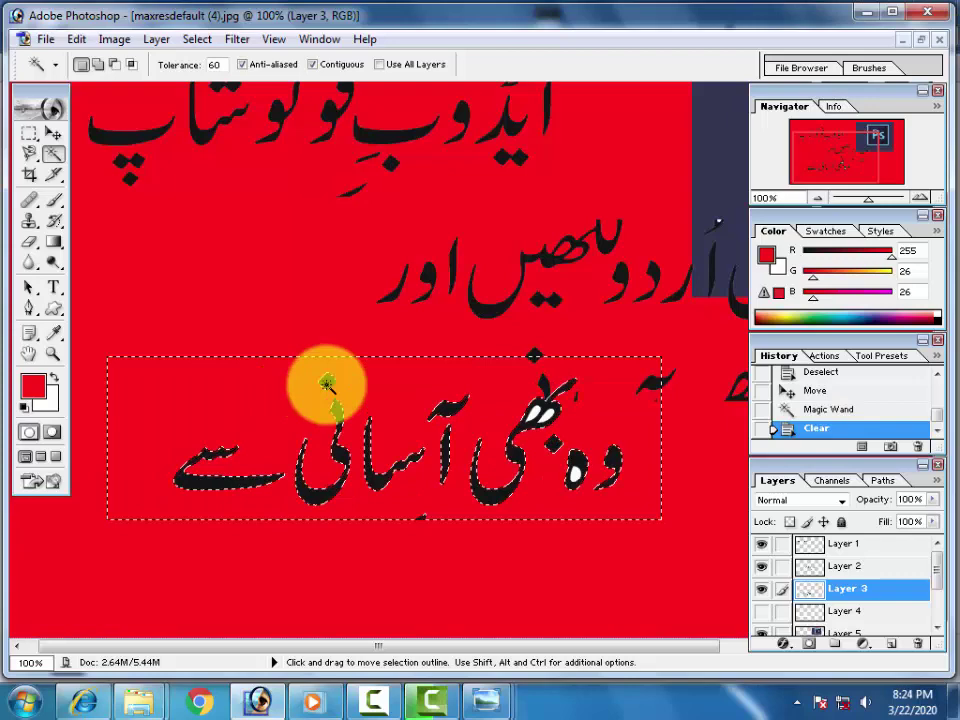
Delete the white patches enclosed by the third text line's letters on Layer 3
{"action": "left_click", "coordinate": [540, 410]}
{"action": "key", "text": "Delete"}
{"action": "left_click", "coordinate": [545, 414]}
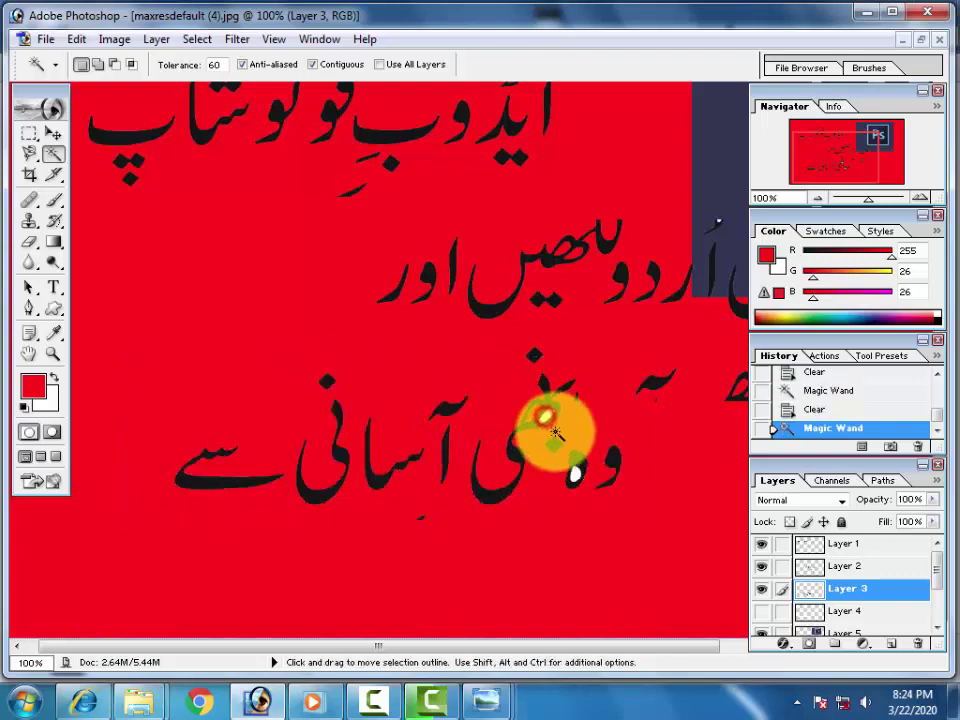
{"action": "key", "text": "Delete"}
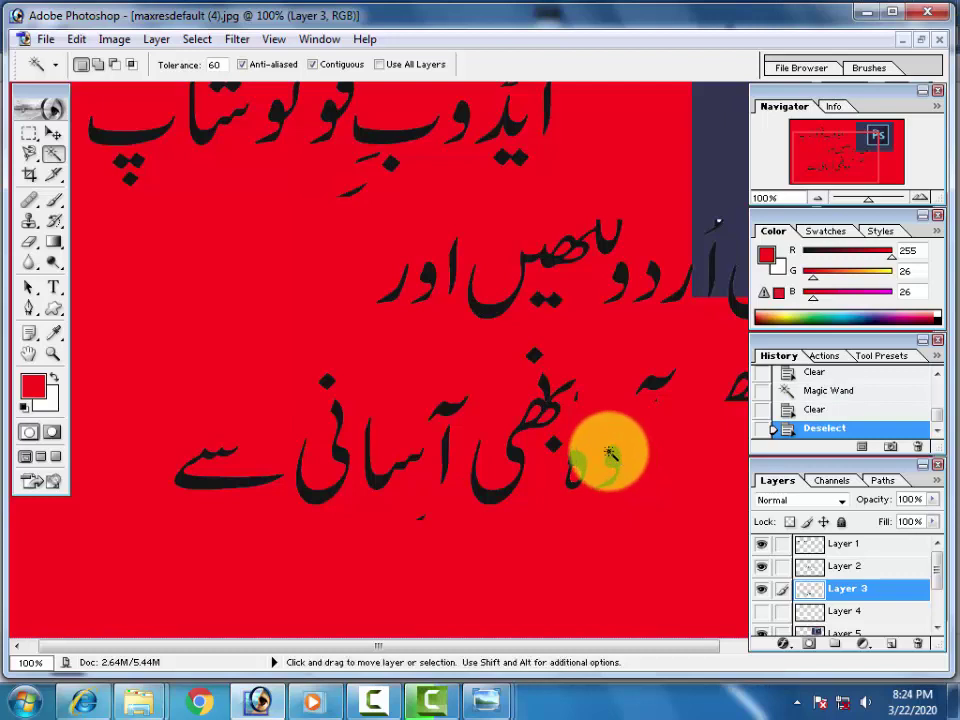
Stack the text lines along the canvas's left side: first at the top, second directly below it, third near the lower edge
{"action": "key", "text": "ctrl+minus"}
{"action": "key", "text": "ctrl+minus"}
{"action": "left_click", "coordinate": [53, 133]}
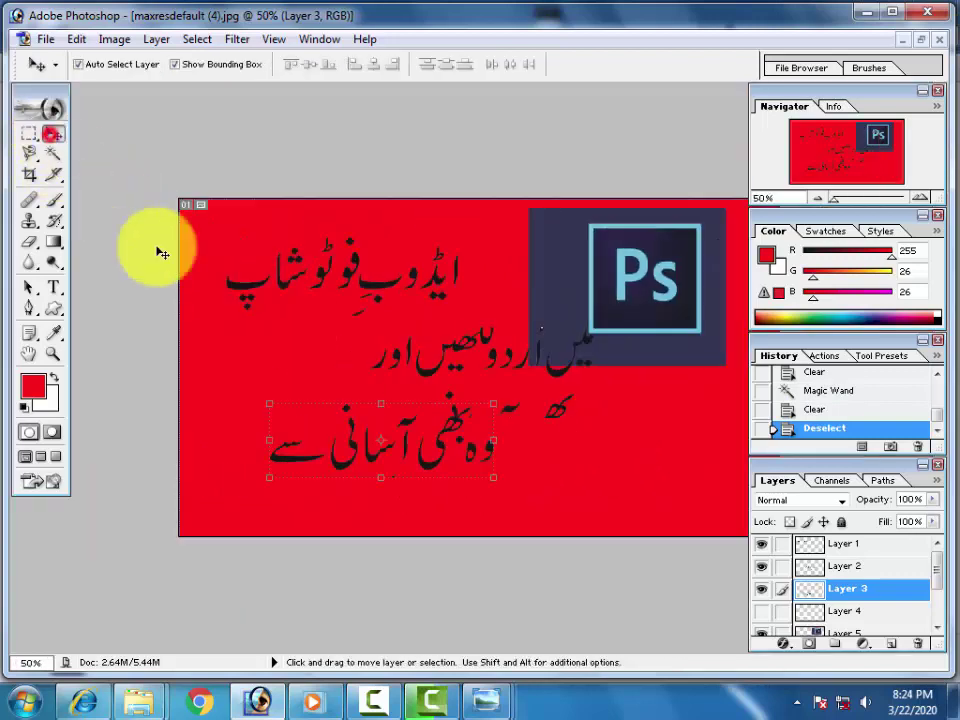
{"action": "left_click_drag", "start_coordinate": [319, 279], "coordinate": [305, 276]}
{"action": "left_click_drag", "start_coordinate": [437, 372], "coordinate": [272, 349]}
{"action": "left_click_drag", "start_coordinate": [340, 466], "coordinate": [296, 503]}
Erase the cropped letter fragments below the second text line on Layer 2 with the Eraser
{"action": "left_click", "coordinate": [399, 381]}
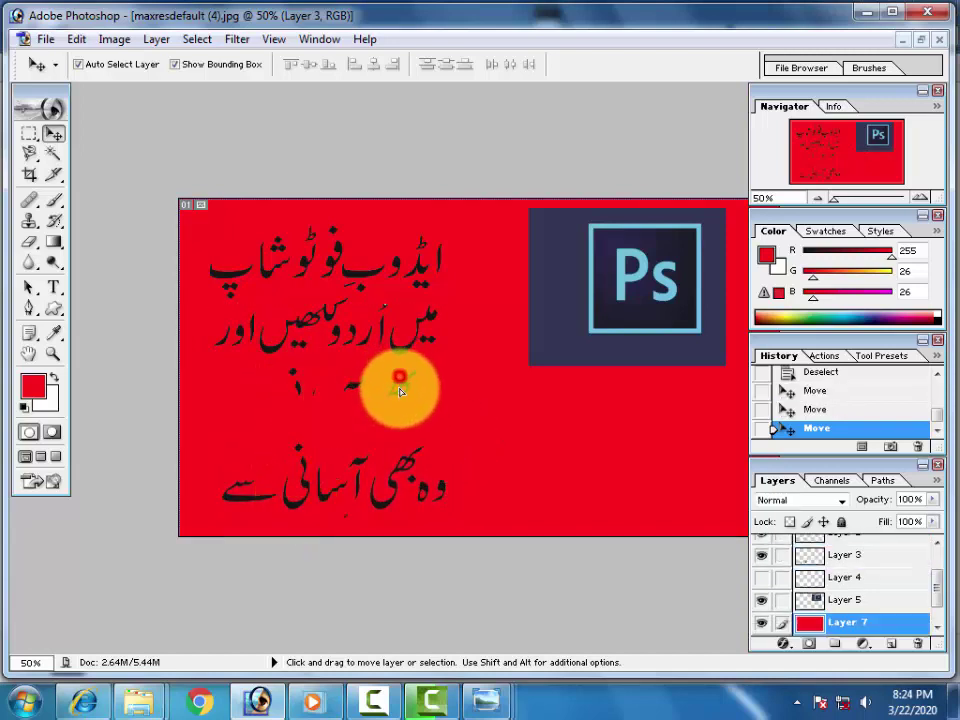
{"action": "left_click", "coordinate": [396, 386]}
{"action": "left_click", "coordinate": [27, 242]}
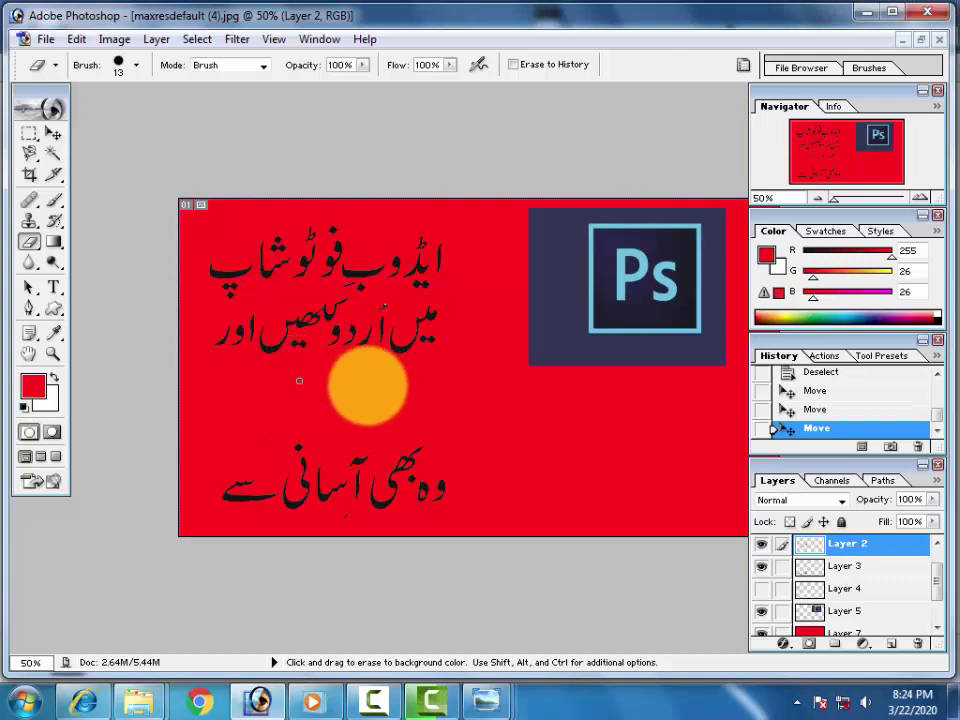
{"action": "mouse_move", "coordinate": [378, 382]}
{"action": "left_mouse_down"}
{"action": "mouse_move", "coordinate": [412, 385]}
{"action": "mouse_move", "coordinate": [327, 385]}
{"action": "mouse_move", "coordinate": [398, 385]}
{"action": "left_mouse_up"}
Cut the small stroke above the middle of the second text line from Layer 1 and paste it onto its own layer
{"action": "scroll", "coordinate": [240, 266], "scroll_direction": "up", "scroll_amount": 2}
{"action": "scroll", "coordinate": [240, 266], "scroll_direction": "up", "scroll_amount": 2}
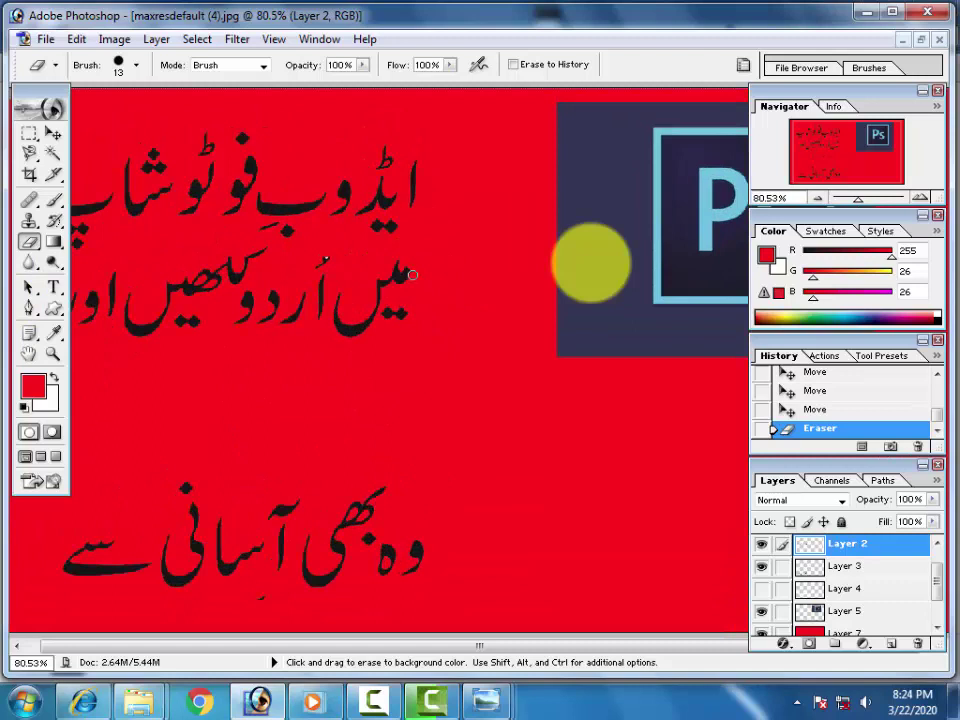
{"action": "left_click", "coordinate": [53, 133]}
{"action": "mouse_move", "coordinate": [265, 303]}
{"action": "left_mouse_down"}
{"action": "mouse_move", "coordinate": [275, 300]}
{"action": "mouse_move", "coordinate": [266, 303]}
{"action": "left_mouse_up"}
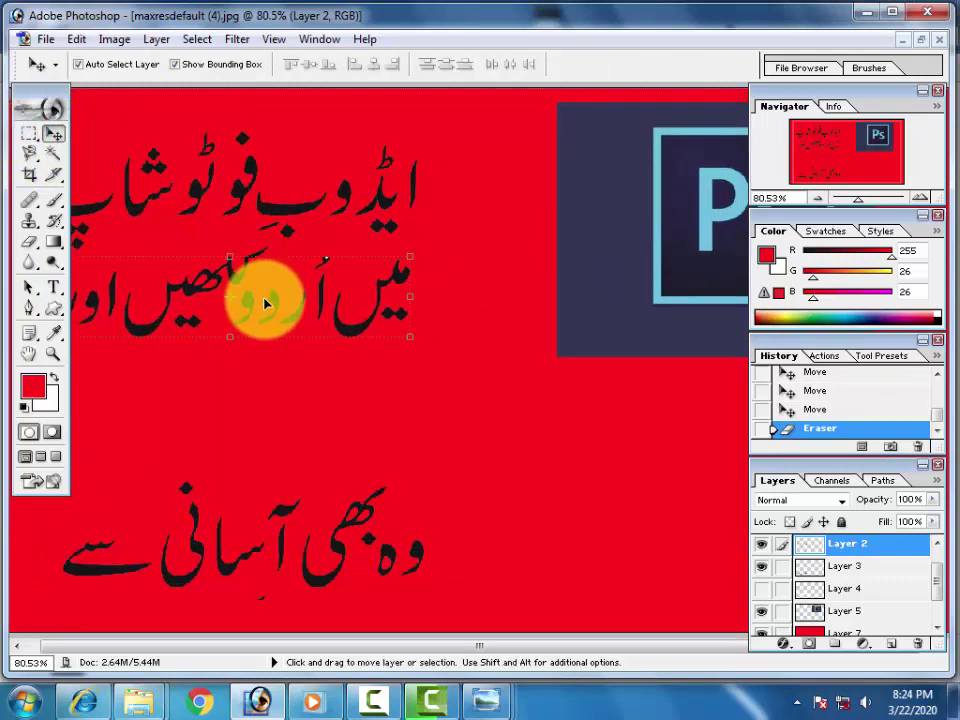
{"action": "scroll", "coordinate": [266, 303], "scroll_direction": "left", "scroll_amount": 1}
{"action": "left_click", "coordinate": [287, 204]}
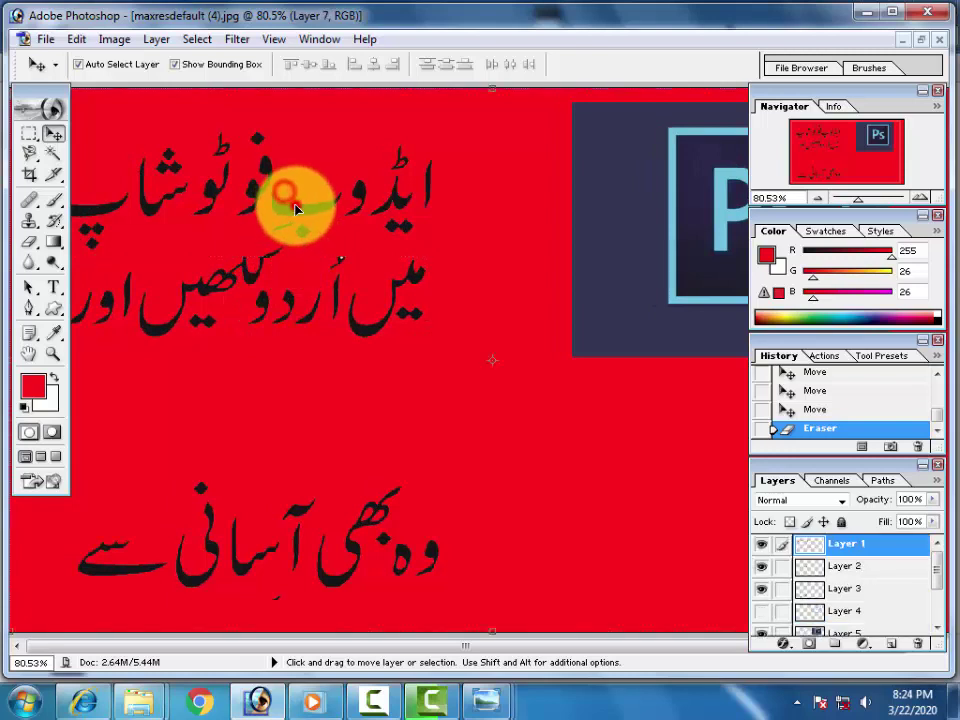
{"action": "left_click", "coordinate": [29, 133]}
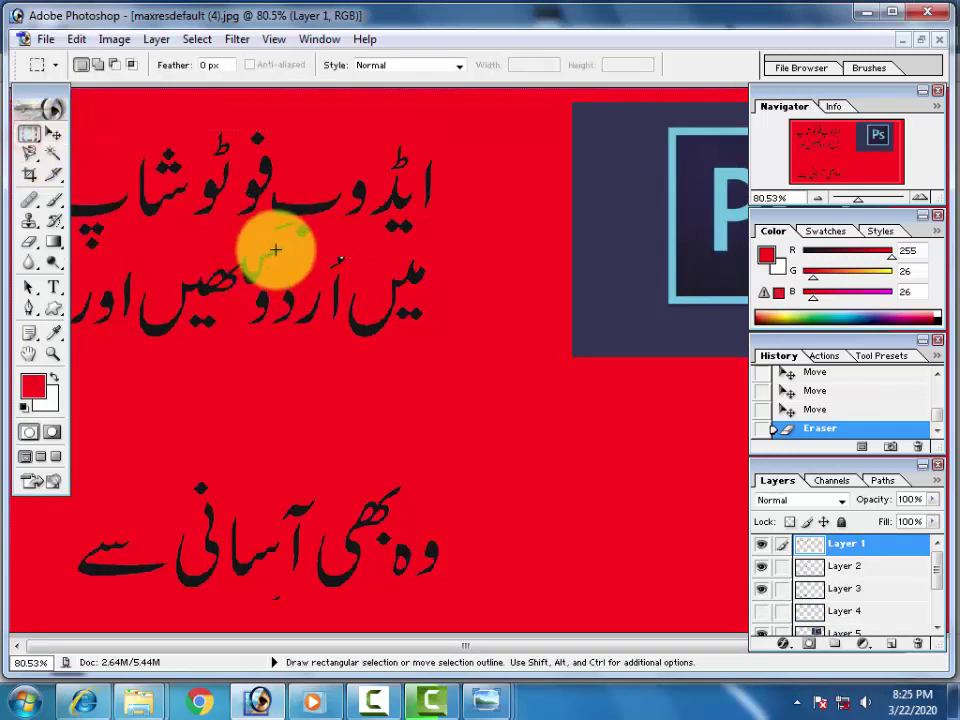
{"action": "left_click_drag", "start_coordinate": [289, 242], "coordinate": [259, 265]}
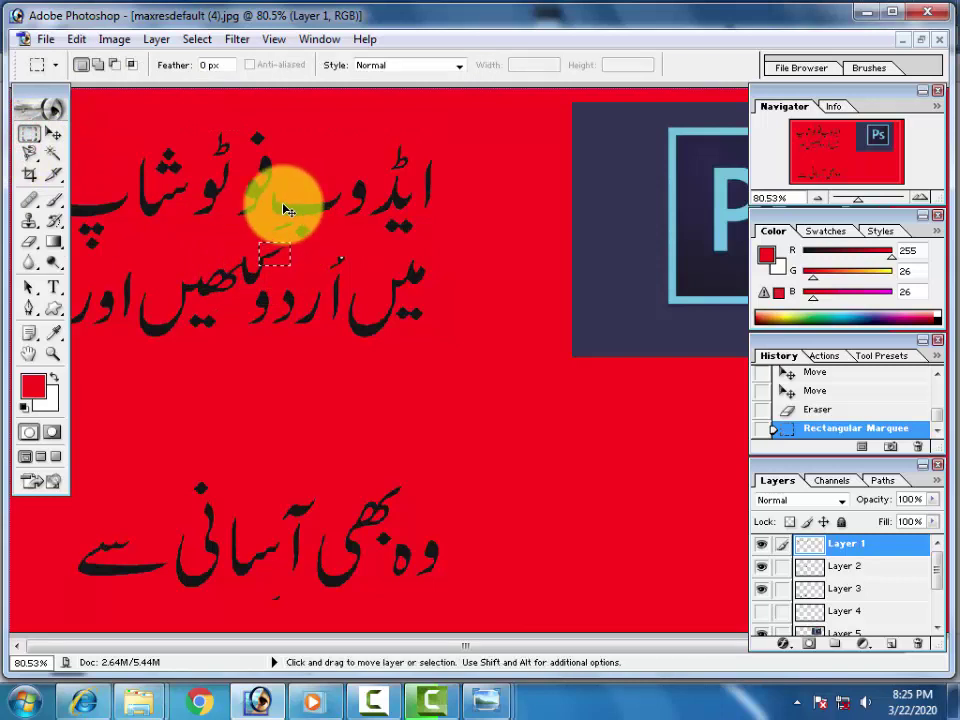
{"action": "key", "text": "ctrl+x"}
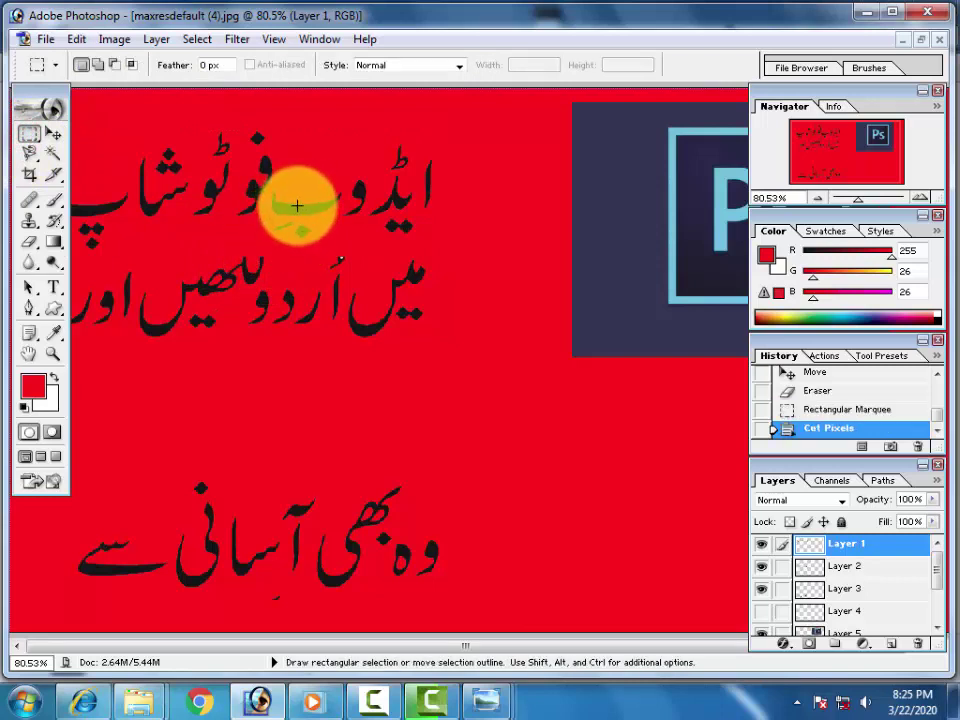
{"action": "key", "text": "ctrl+v"}
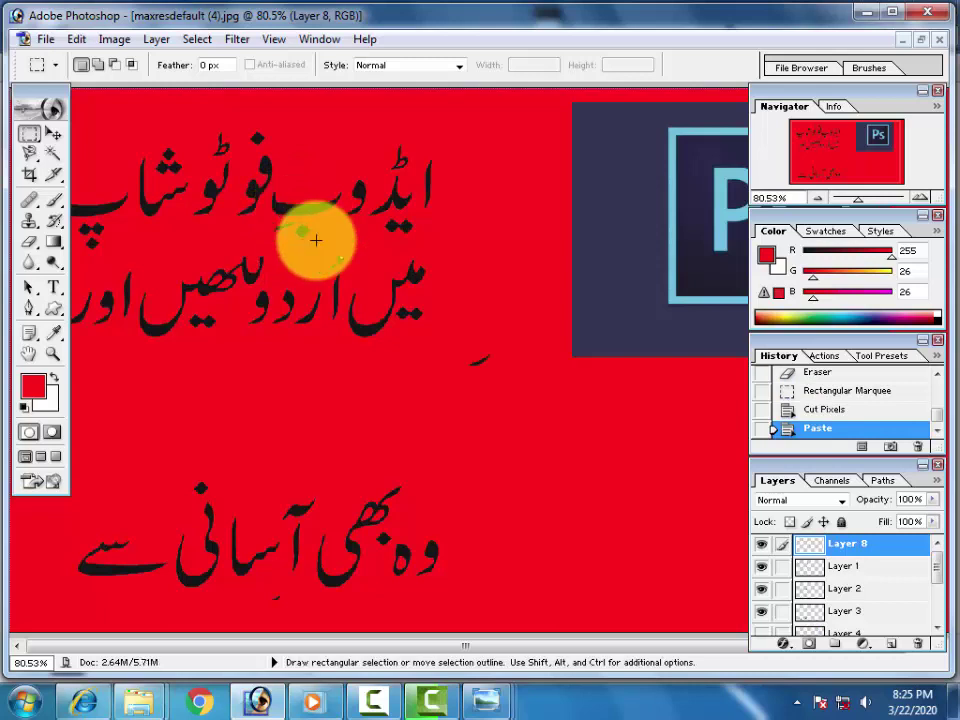
Move the pasted stroke onto the matching letter in the second text line and hide the duplicate stroke on Layer 8
{"action": "left_click", "coordinate": [56, 136]}
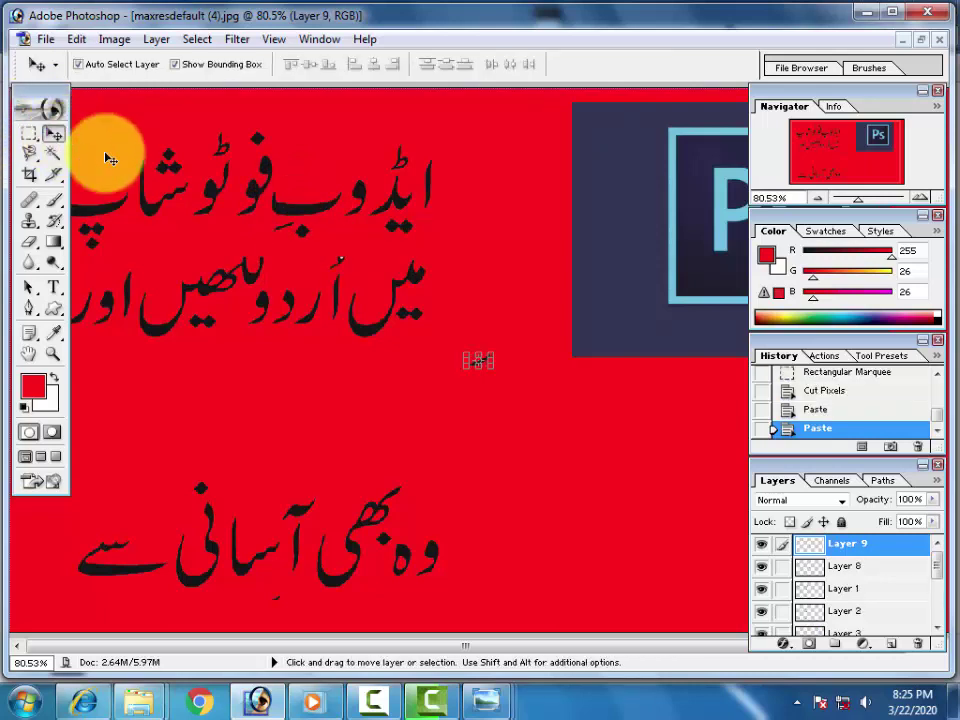
{"action": "left_click_drag", "start_coordinate": [485, 368], "coordinate": [255, 254]}
{"action": "left_click", "coordinate": [487, 361]}
{"action": "left_click", "coordinate": [478, 360]}
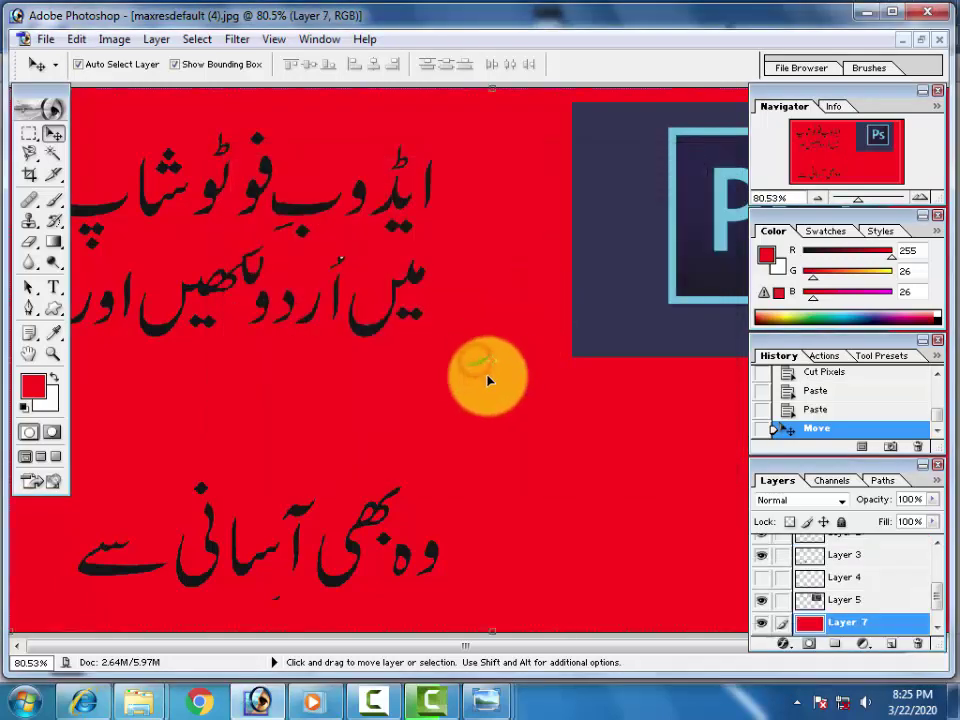
{"action": "left_click", "coordinate": [474, 360]}
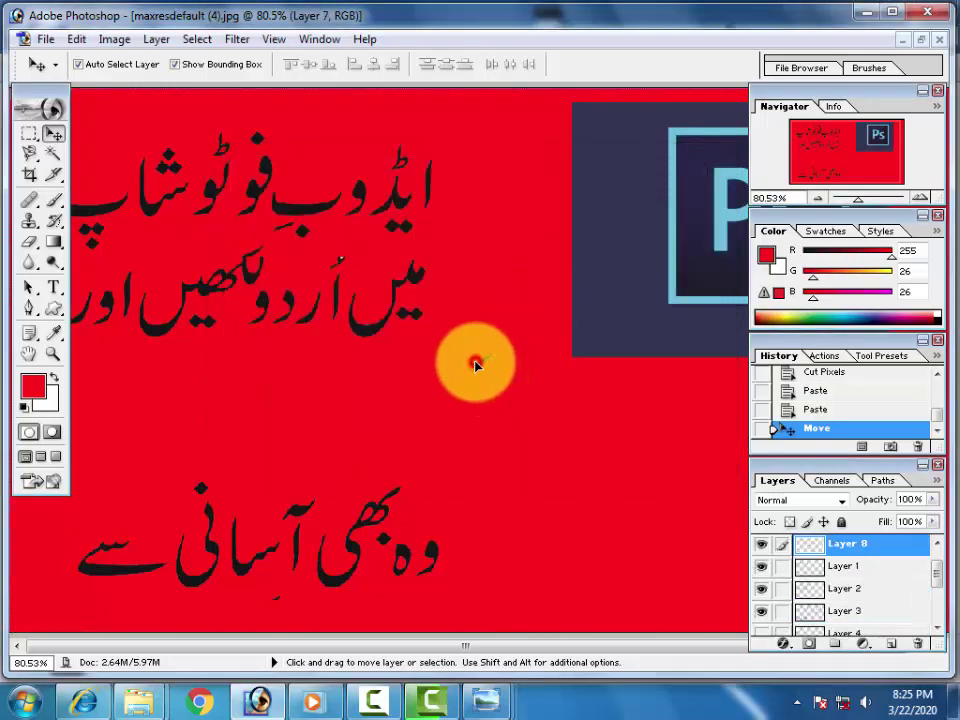
{"action": "left_click", "coordinate": [766, 547]}
{"action": "left_click", "coordinate": [253, 256]}
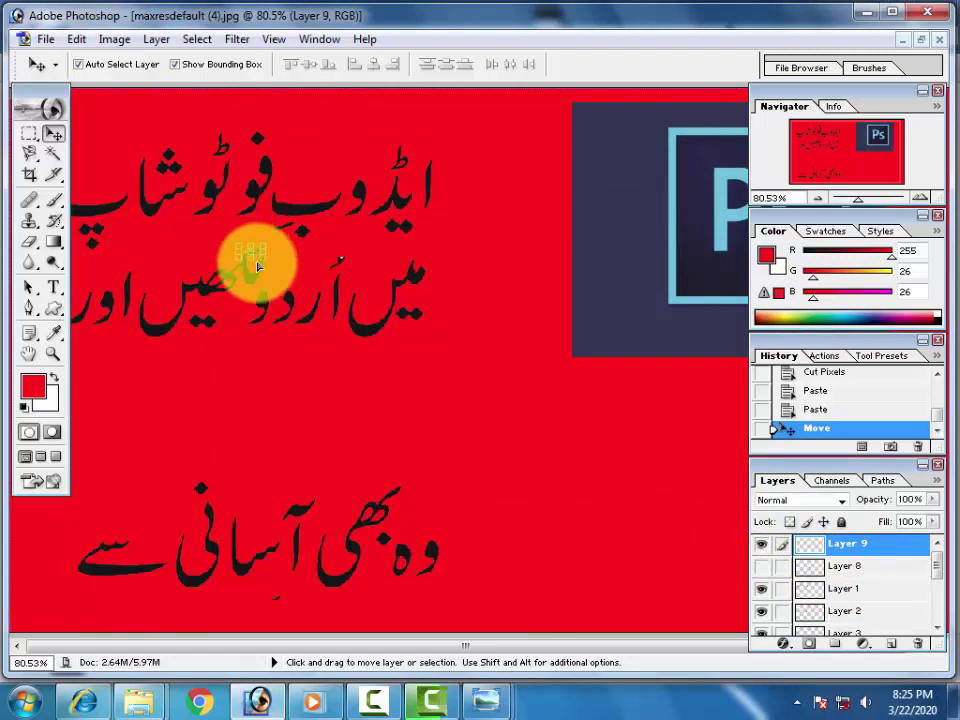
{"action": "key", "text": "ctrl+t"}
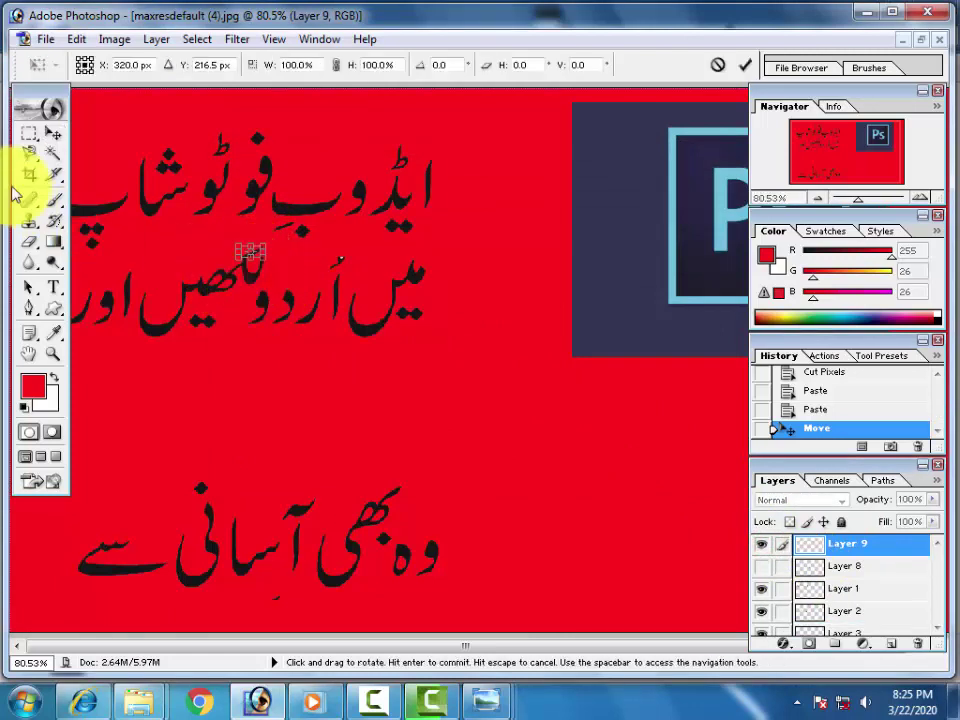
{"action": "left_click", "coordinate": [53, 133]}
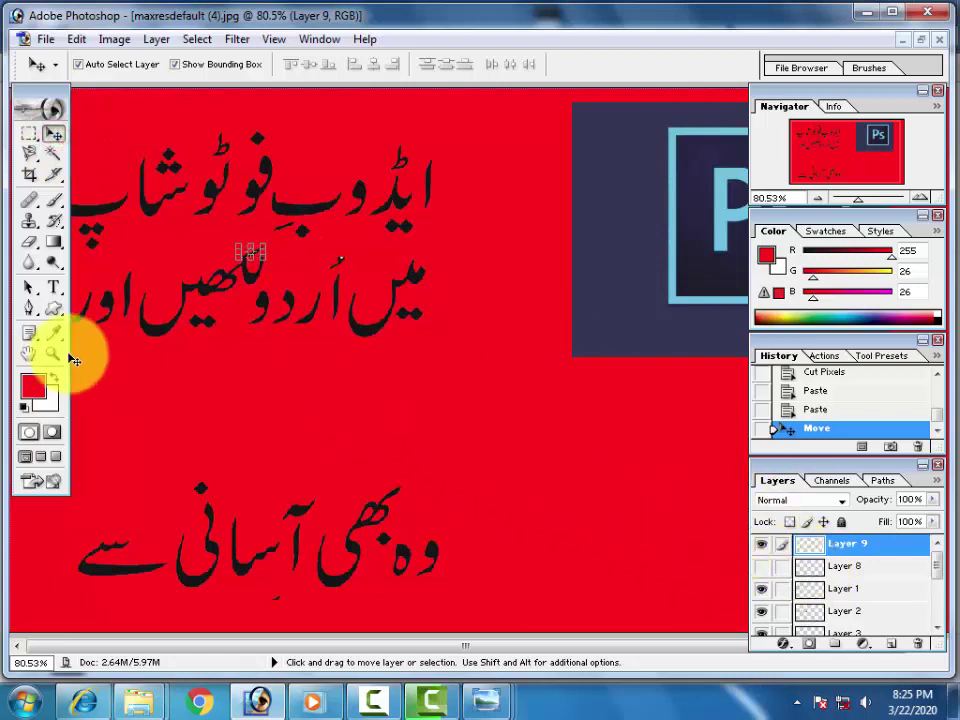
{"action": "left_click", "coordinate": [195, 293]}
{"action": "left_click_drag", "start_coordinate": [195, 293], "coordinate": [270, 243]}
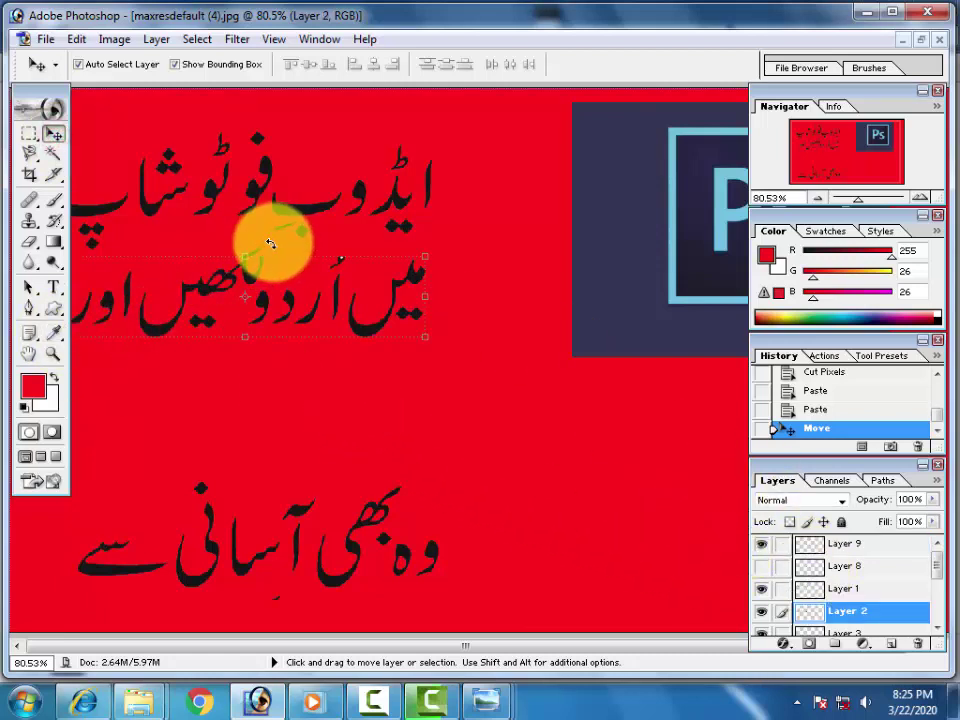
Move the third text line up nearer the second line and enlarge it to span the canvas's lower left half
{"action": "key", "text": "ctrl+minus"}
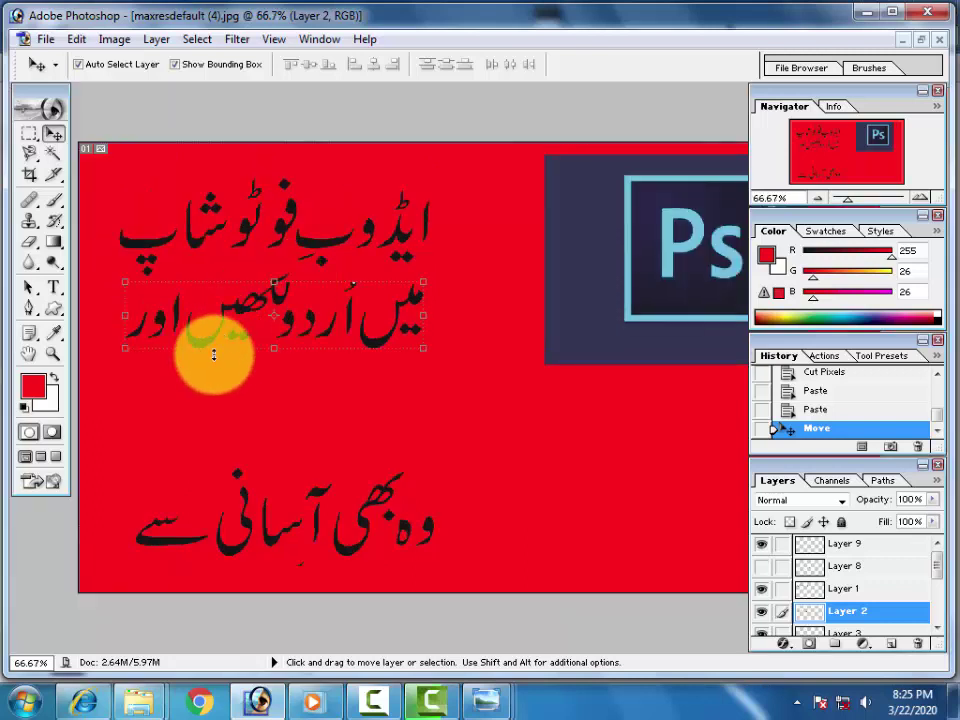
{"action": "left_click_drag", "start_coordinate": [350, 553], "coordinate": [317, 480]}
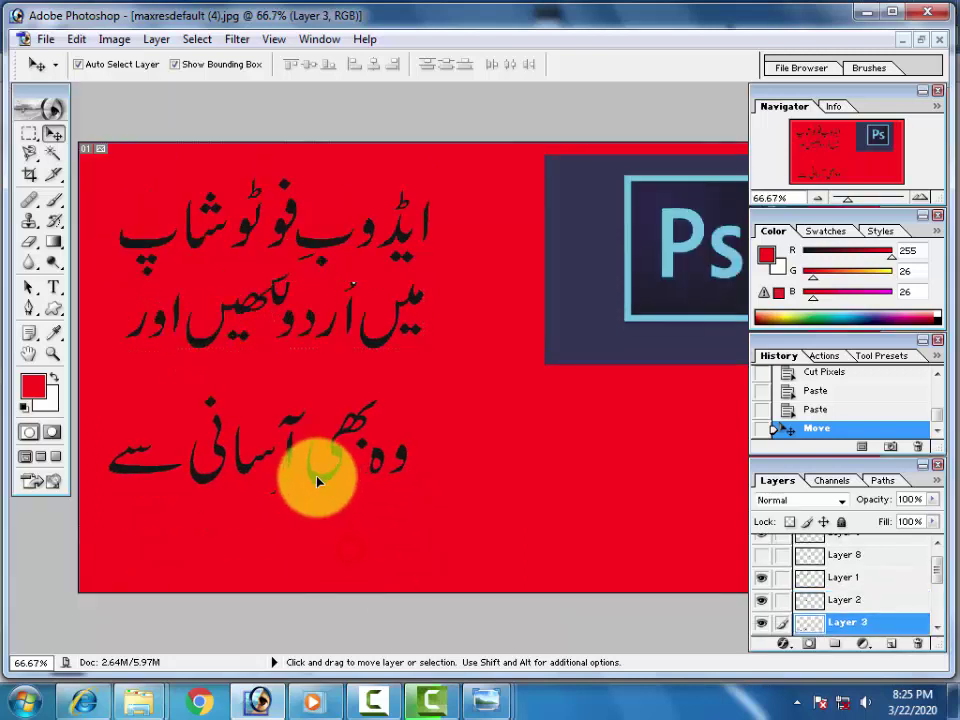
{"action": "left_click_drag", "start_coordinate": [406, 497], "coordinate": [497, 550]}
{"action": "key", "text": "Return"}
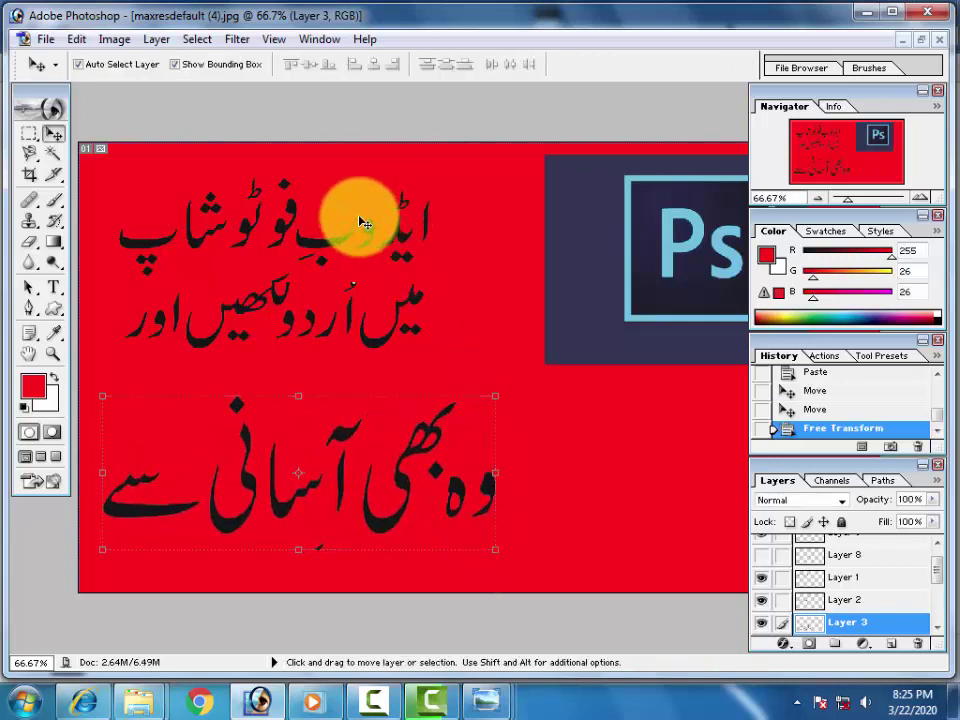
Shift the Layer 5 Ps logo slightly down and right, then delete its dark blue background with the Magic Wand and deselect
{"action": "key", "text": "ctrl+minus"}
{"action": "key", "text": "ctrl+minus"}
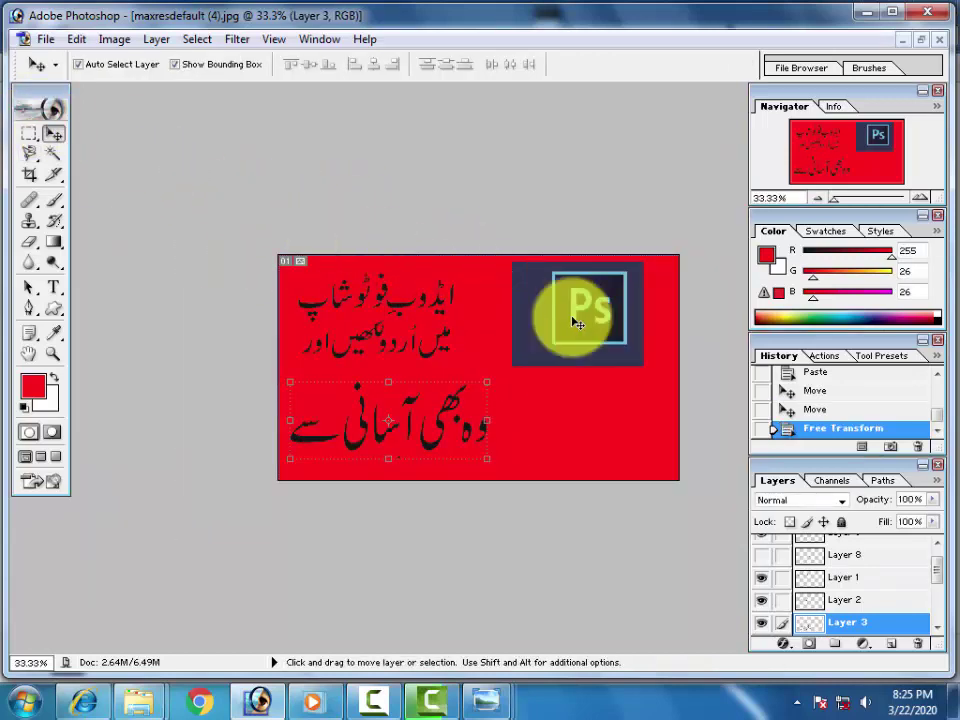
{"action": "left_click_drag", "start_coordinate": [548, 308], "coordinate": [563, 328]}
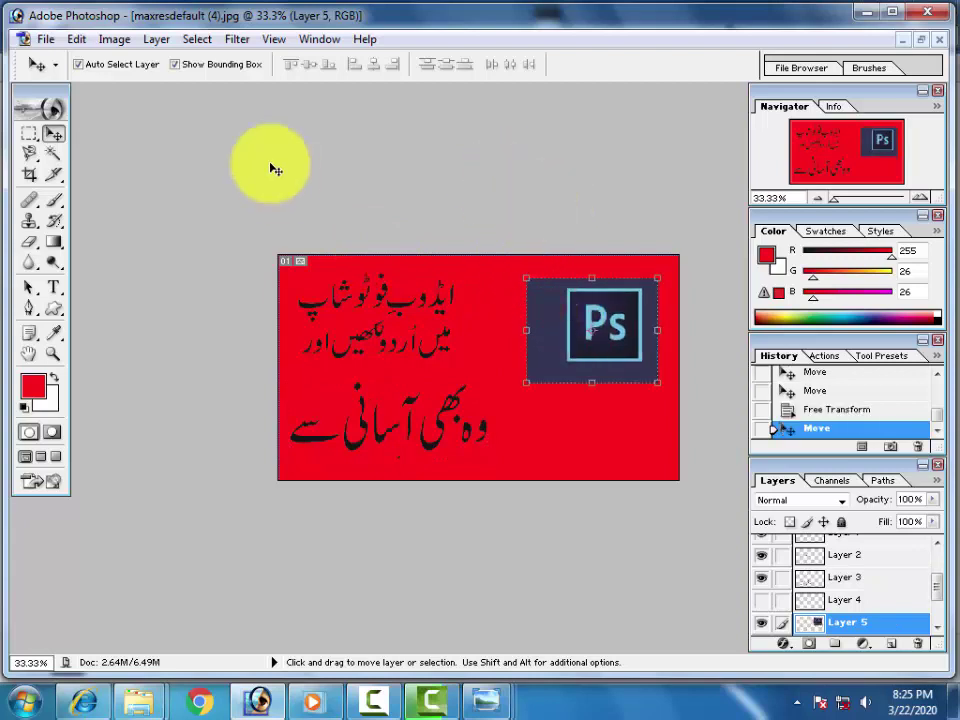
{"action": "left_click", "coordinate": [54, 153]}
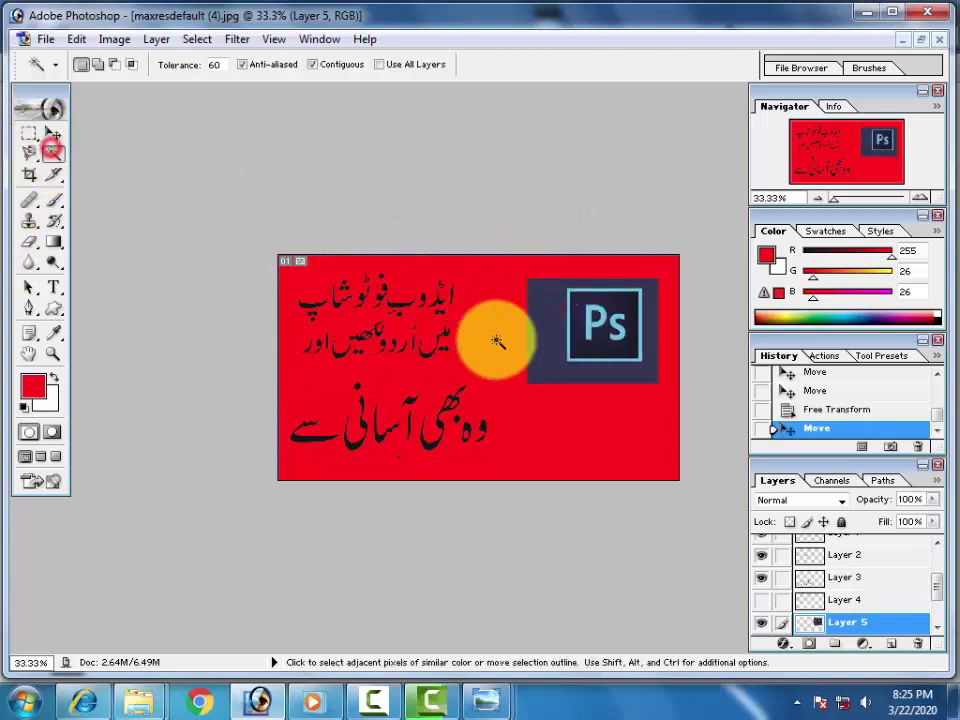
{"action": "left_click", "coordinate": [541, 375]}
{"action": "key", "text": "Delete"}
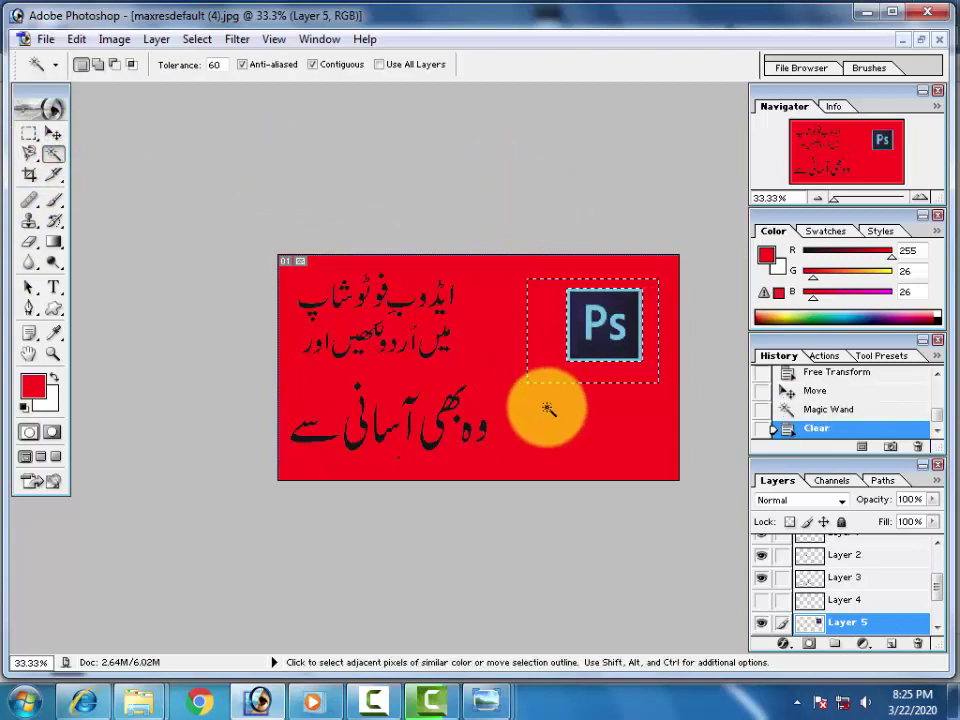
{"action": "key", "text": "ctrl+d"}
Reorder Layer 6 with the second Ps logo directly above the red Layer 7
{"action": "scroll", "coordinate": [840, 600], "scroll_direction": "down", "scroll_amount": 2}
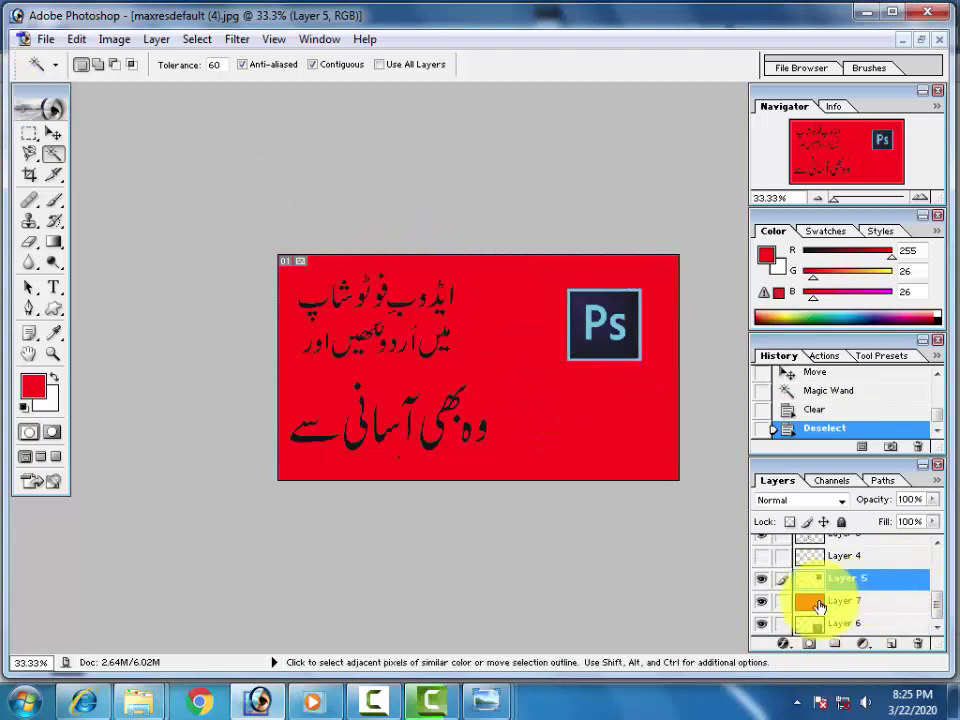
{"action": "left_click", "coordinate": [820, 628]}
{"action": "left_click_drag", "start_coordinate": [818, 628], "coordinate": [896, 592]}
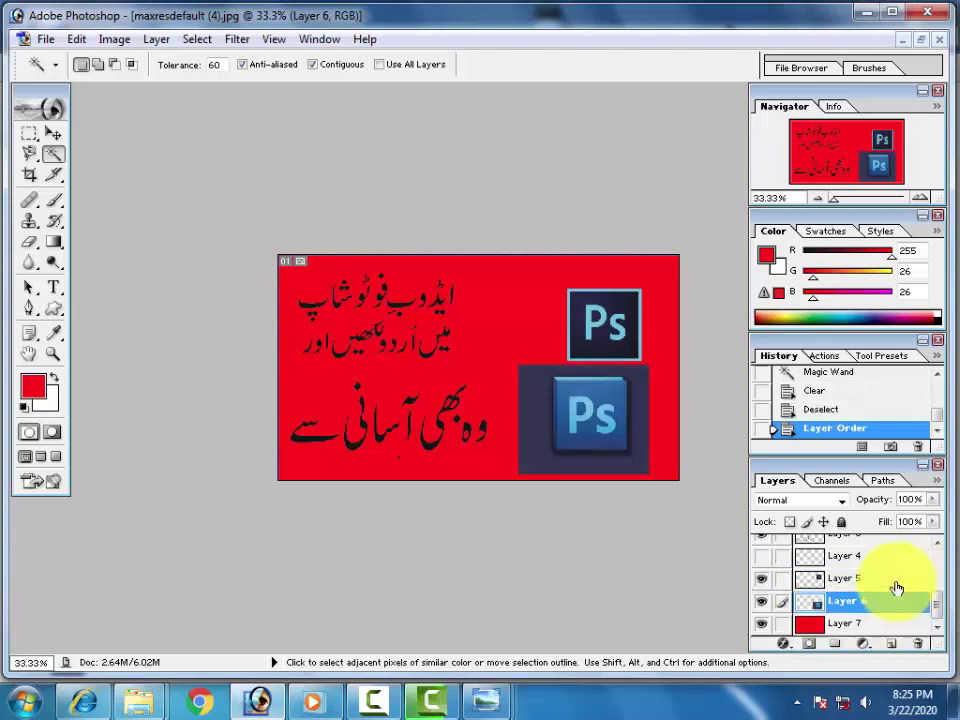
Delete the dark blue background around the Layer 6 logo with the Magic Wand at tolerance 10, then deselect
{"action": "left_click", "coordinate": [533, 400]}
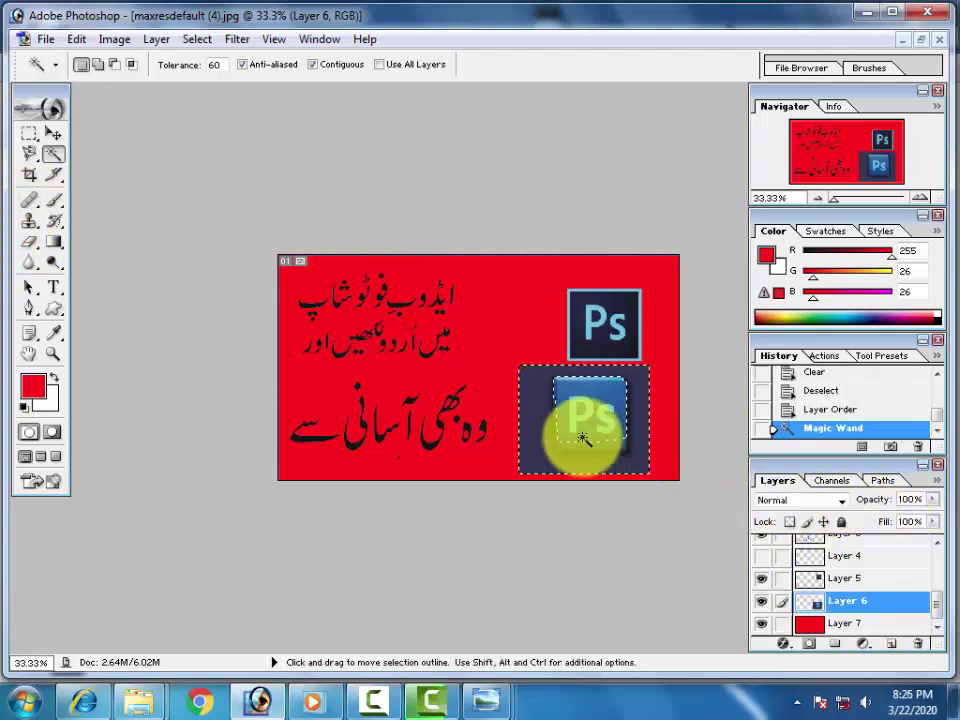
{"action": "left_click", "coordinate": [213, 64]}
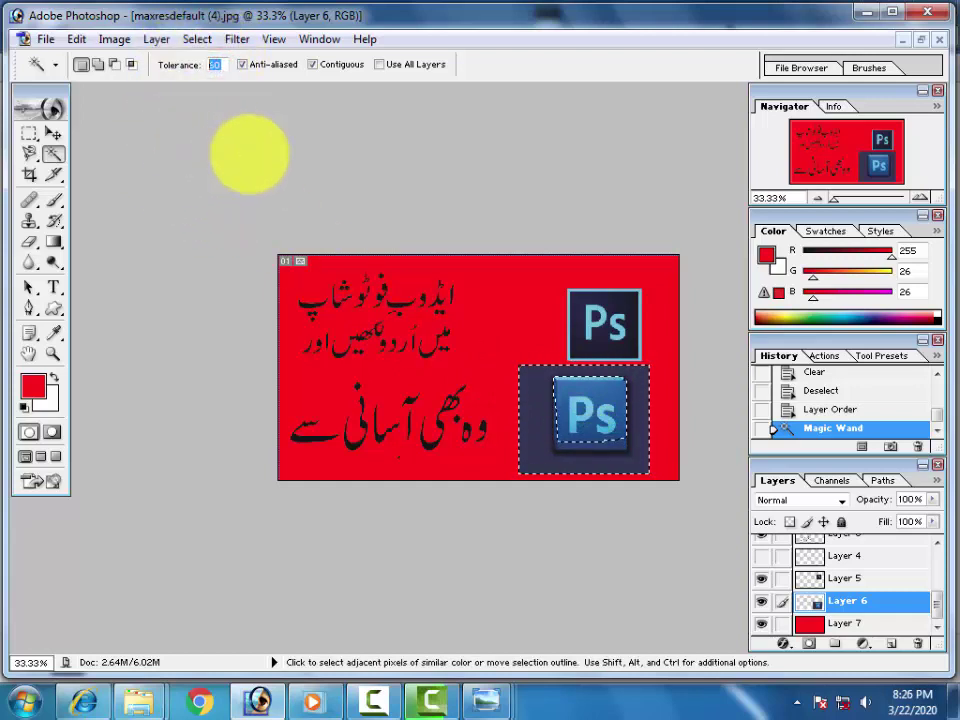
{"action": "type", "text": "10"}
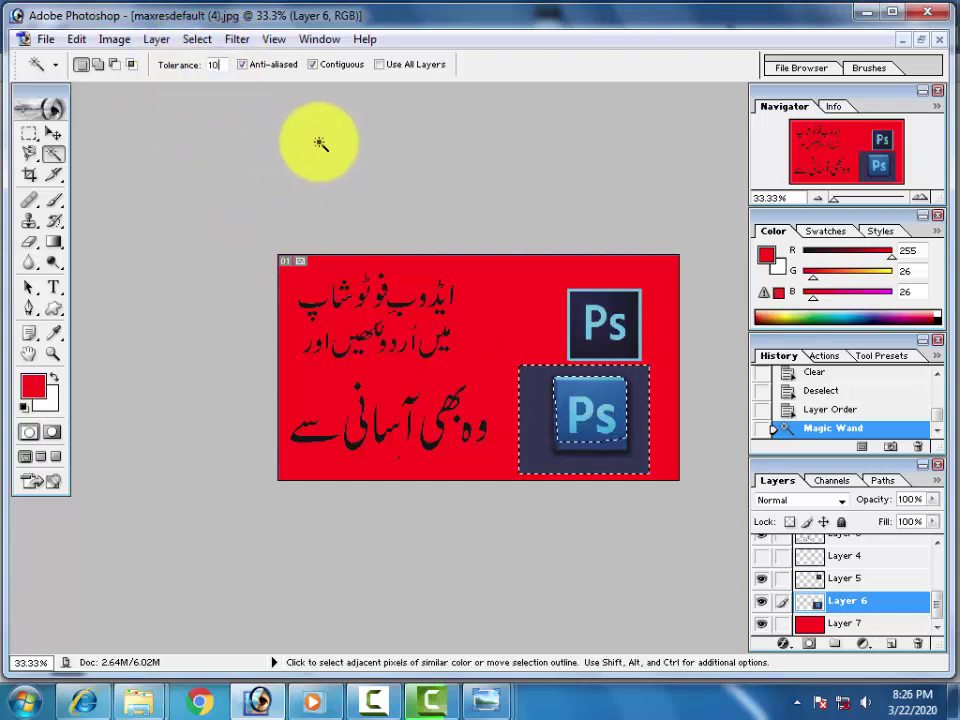
{"action": "left_click", "coordinate": [557, 476]}
{"action": "left_click", "coordinate": [552, 468]}
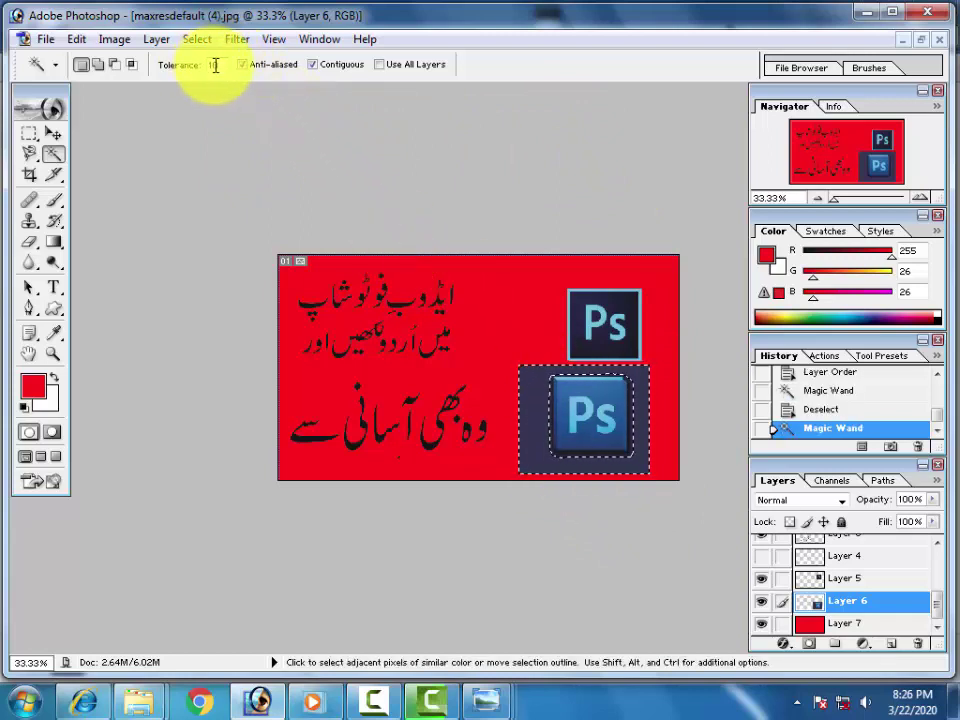
{"action": "key", "text": "Delete"}
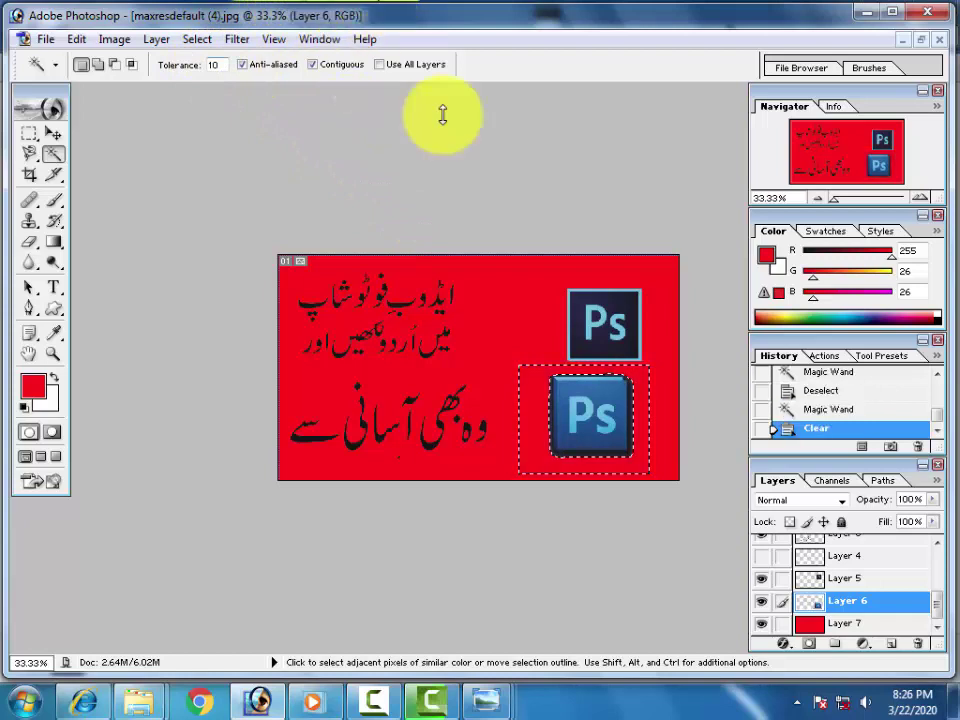
{"action": "key", "text": "ctrl+d"}
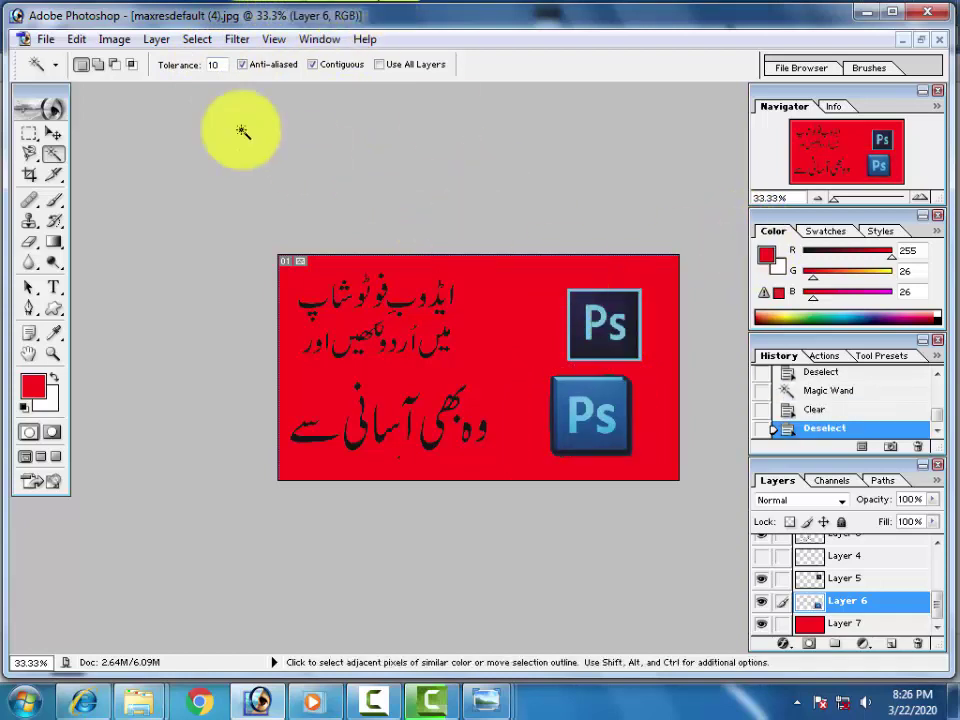
Move the two Ps logos so the Layer 5 logo sits directly above the Layer 6 logo in one column
{"action": "left_click", "coordinate": [47, 130]}
{"action": "left_click_drag", "start_coordinate": [632, 318], "coordinate": [613, 309]}
{"action": "left_click", "coordinate": [603, 410]}
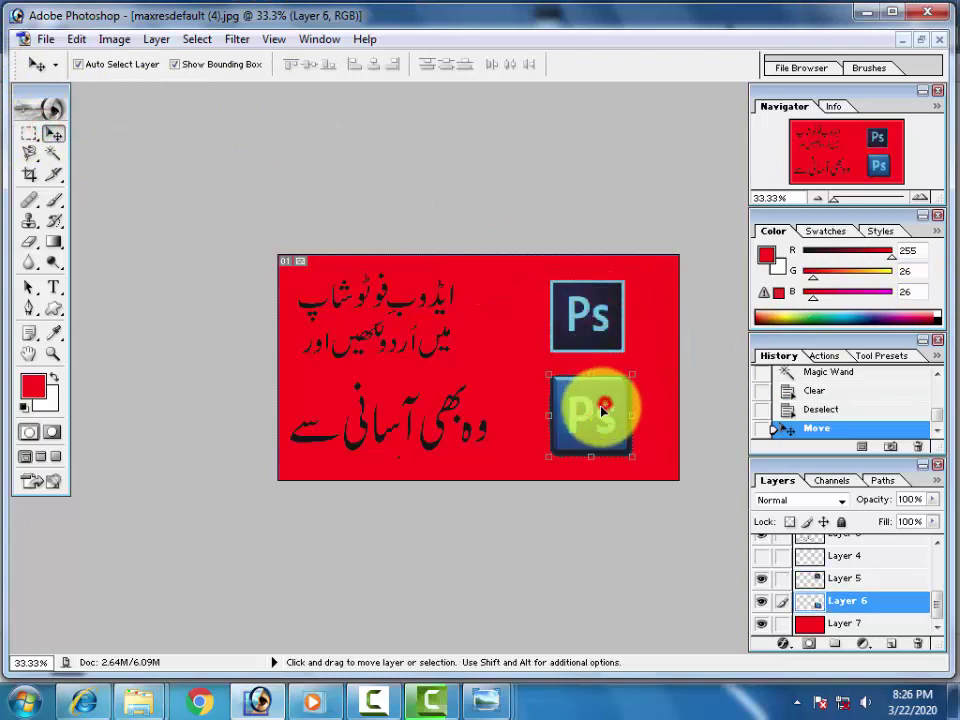
{"action": "left_click_drag", "start_coordinate": [596, 410], "coordinate": [589, 406]}
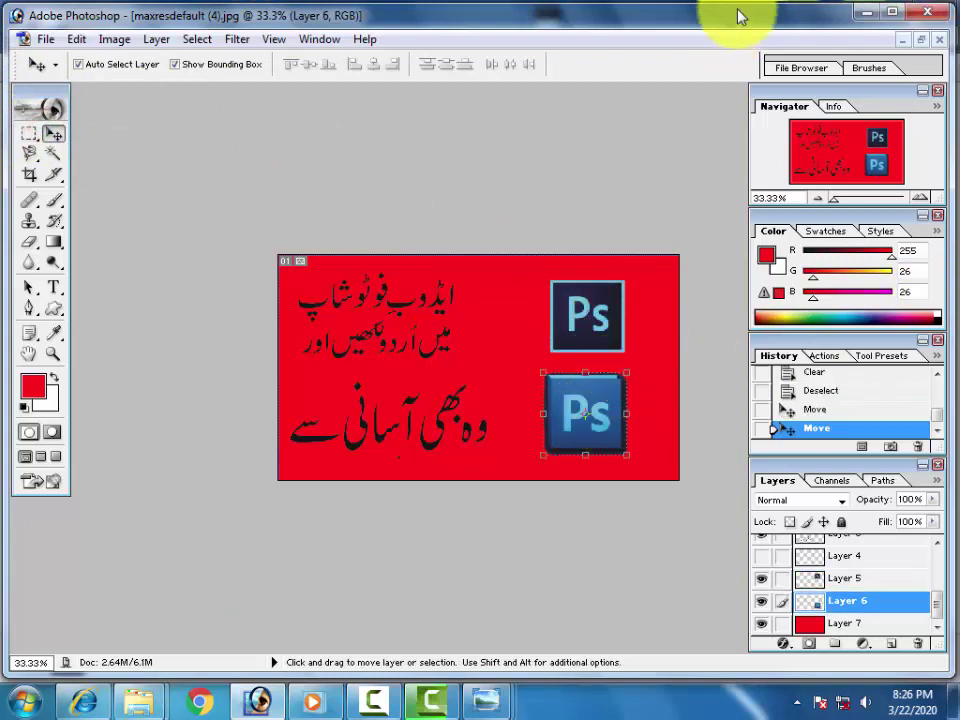
Add a new layer above Layer 7 and select a full-height rectangular strip covering the canvas's right side behind both logos
{"action": "left_click", "coordinate": [30, 133]}
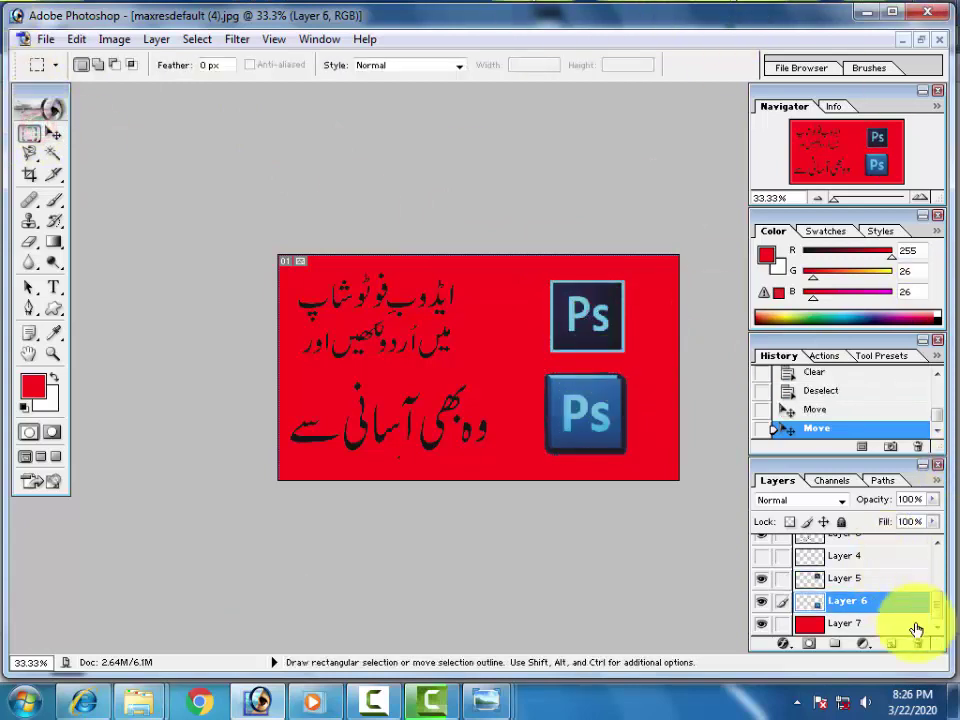
{"action": "left_click", "coordinate": [818, 624]}
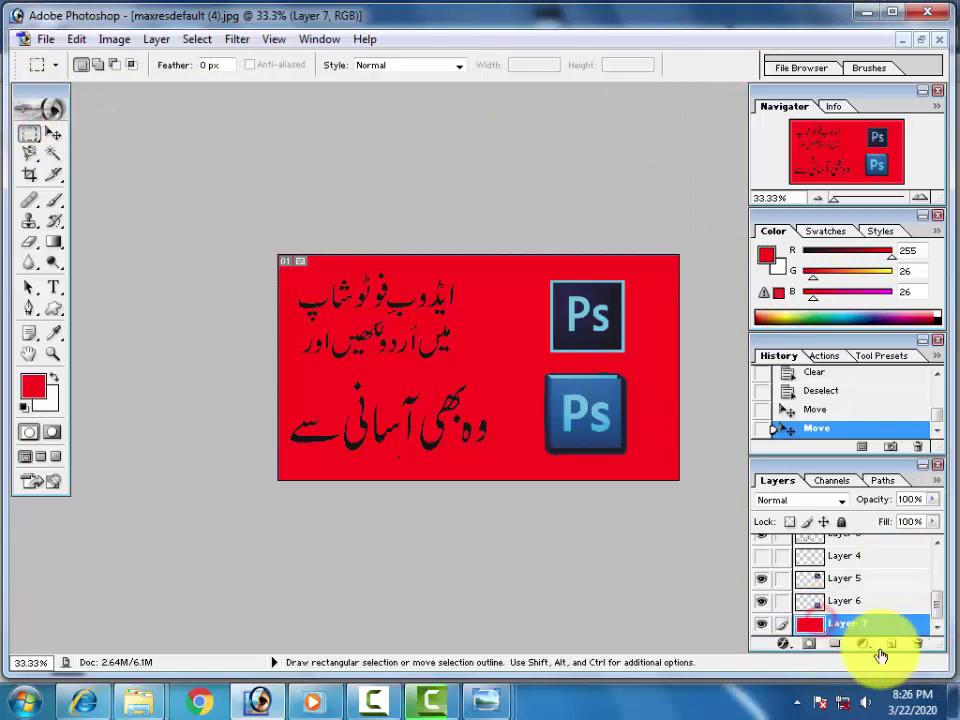
{"action": "left_click", "coordinate": [890, 643]}
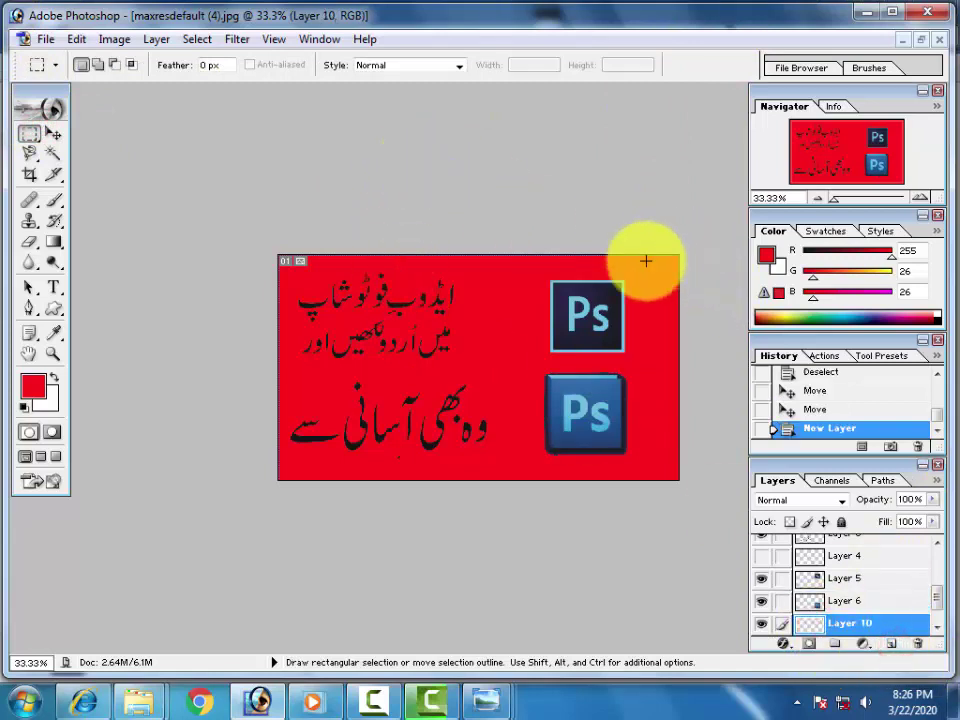
{"action": "left_click_drag", "start_coordinate": [642, 252], "coordinate": [516, 494]}
{"action": "left_click_drag", "start_coordinate": [681, 240], "coordinate": [526, 518]}
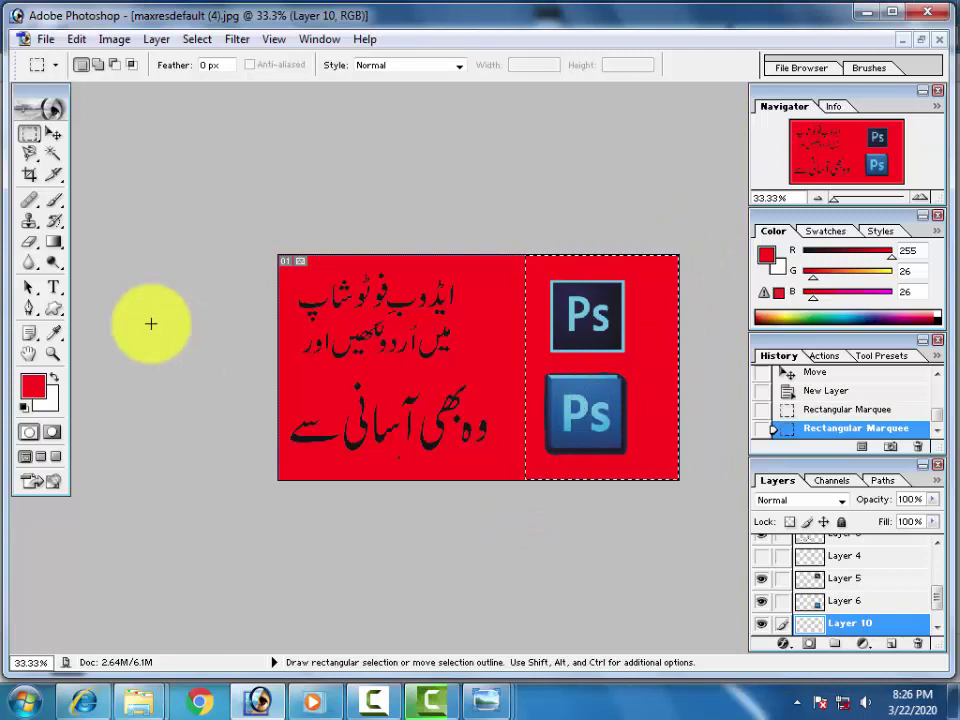
Fill the selected strip behind the logos on Layer 10 with bright green 70FF1A and deselect
{"action": "left_click", "coordinate": [32, 385]}
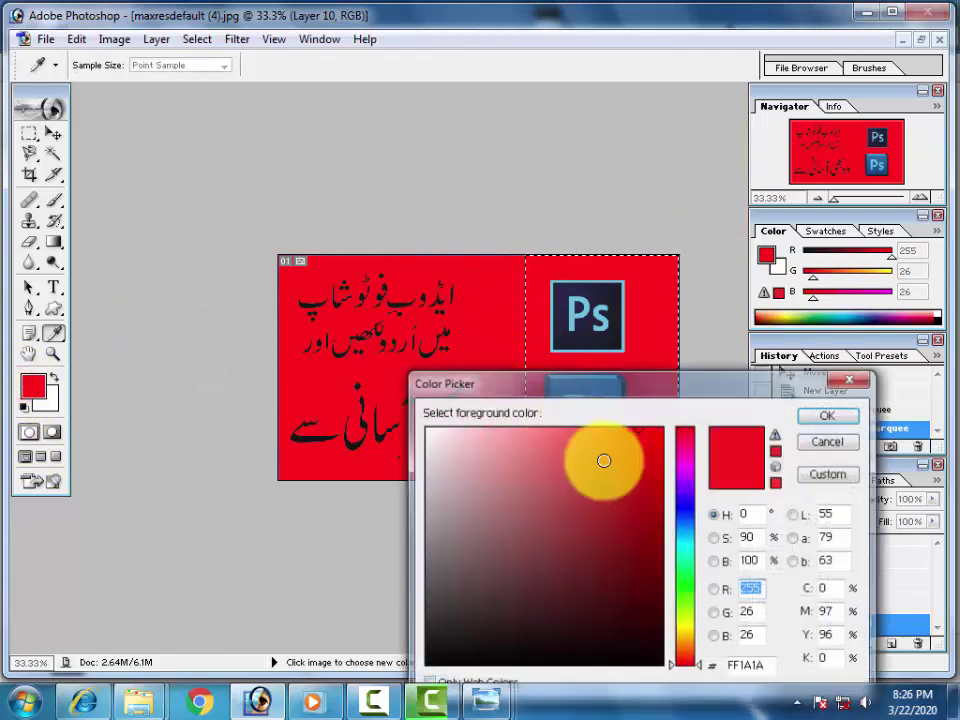
{"action": "left_click_drag", "start_coordinate": [697, 625], "coordinate": [690, 604]}
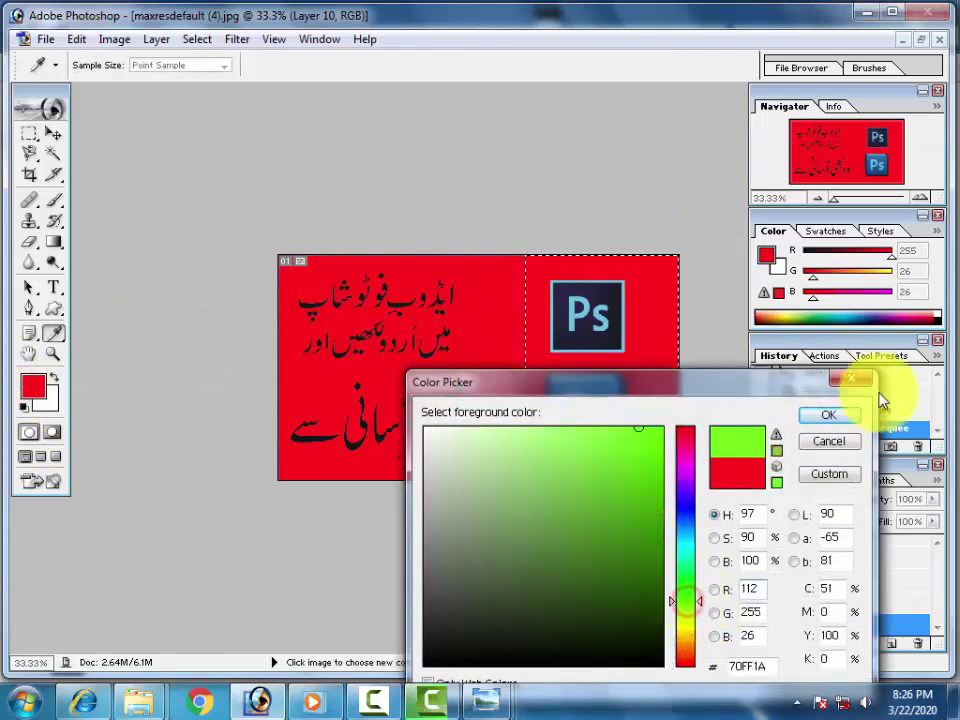
{"action": "left_click", "coordinate": [843, 417]}
{"action": "key", "text": "alt+BackSpace"}
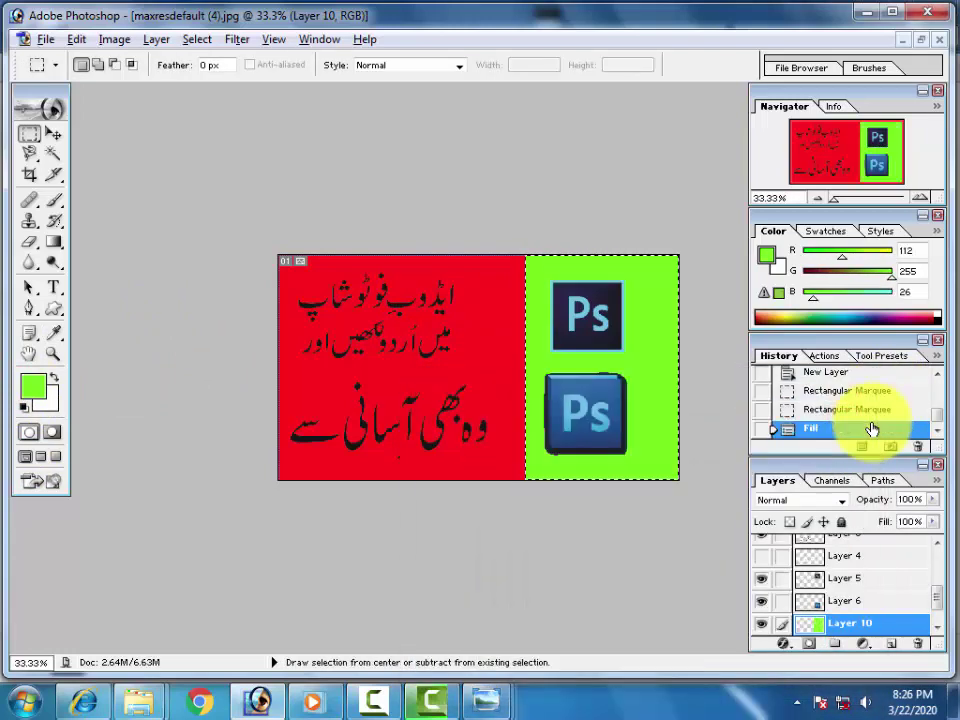
{"action": "key", "text": "ctrl+d"}
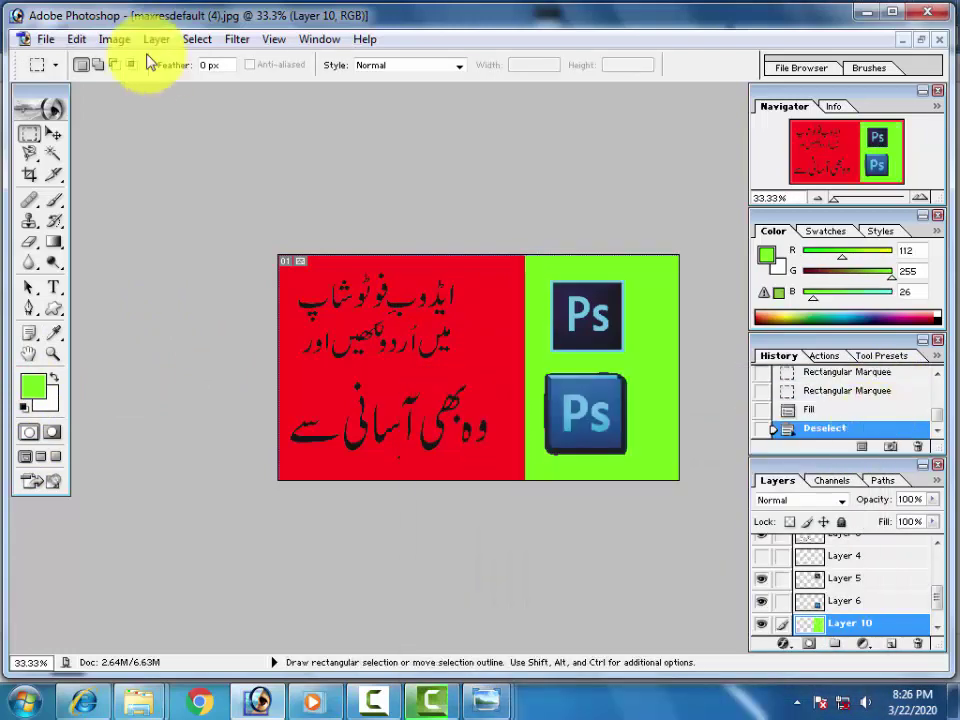
Add a black Multiply drop shadow with 14 px distance at 30° to the upper Ps logo on Layer 5
{"action": "left_click", "coordinate": [53, 134]}
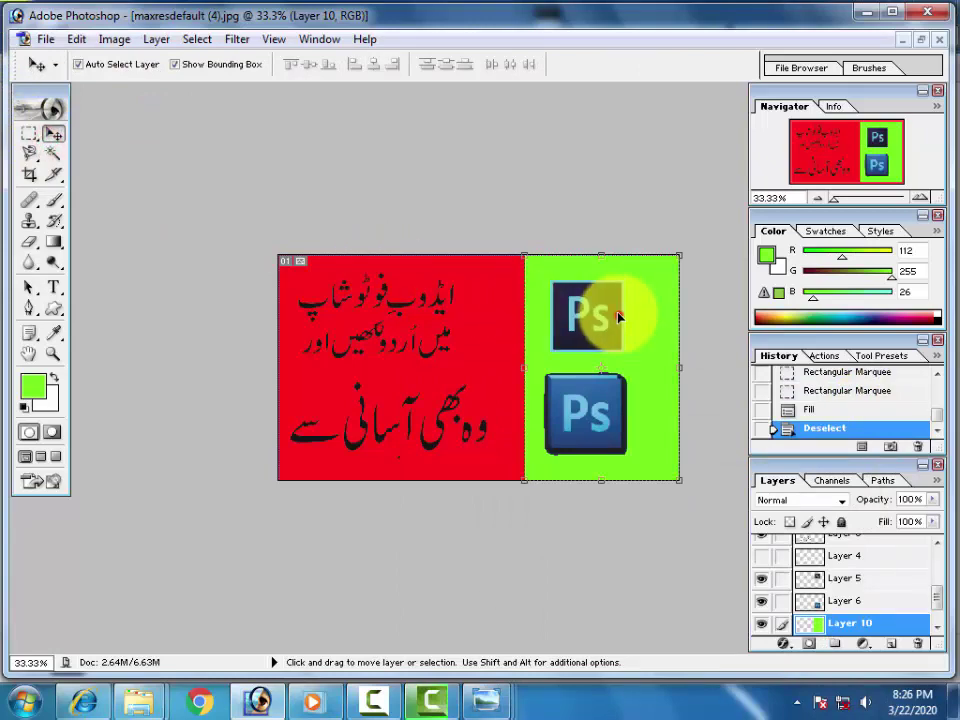
{"action": "left_click", "coordinate": [592, 314]}
{"action": "left_click", "coordinate": [783, 643]}
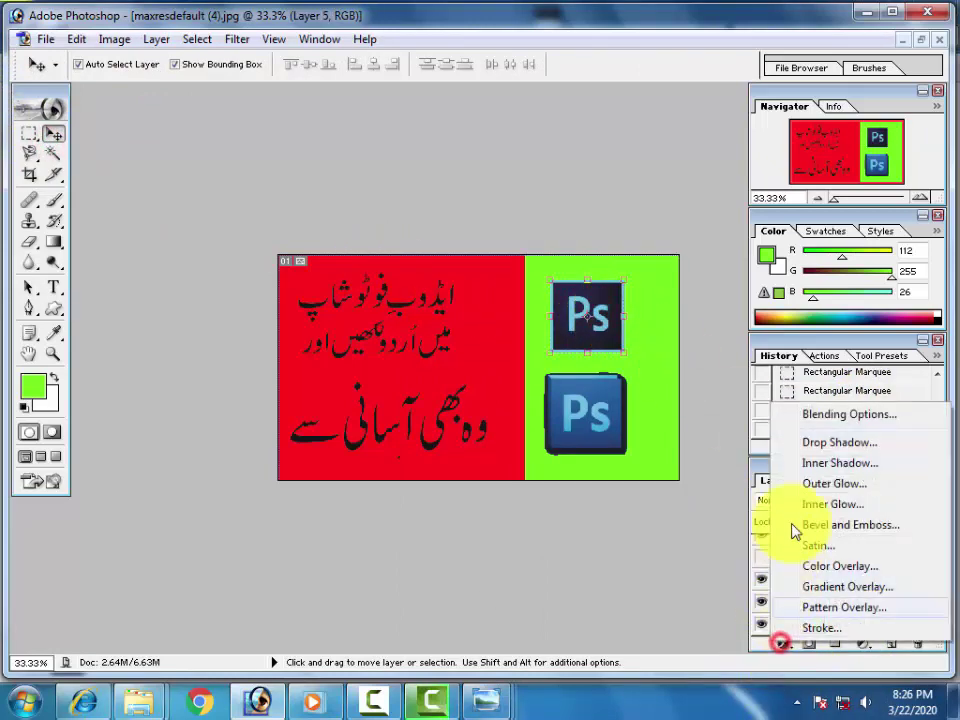
{"action": "left_click", "coordinate": [801, 443]}
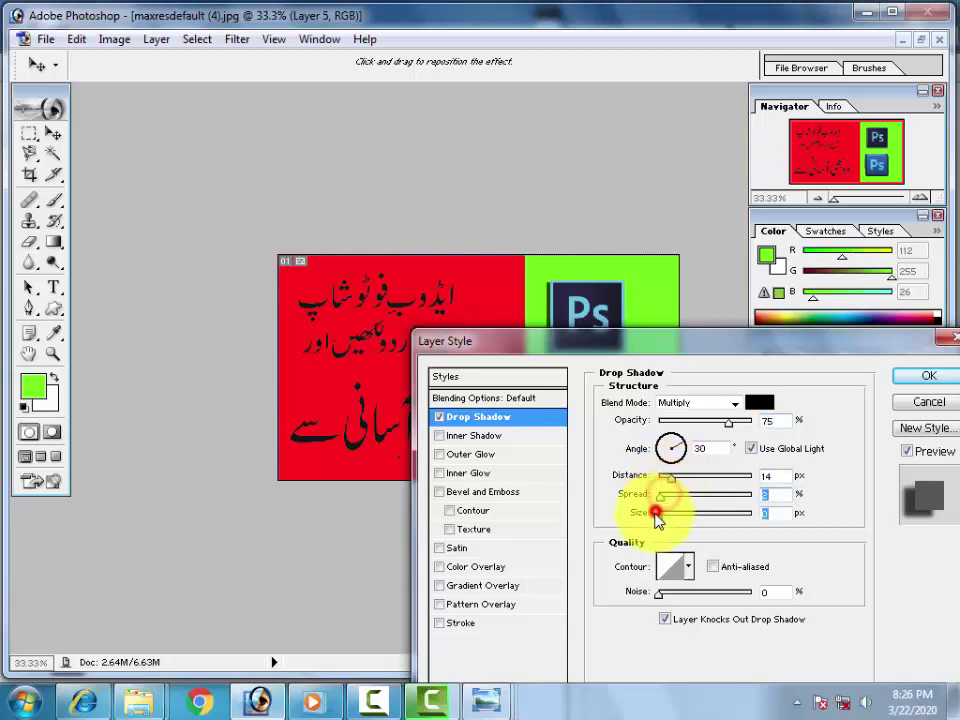
{"action": "left_click", "coordinate": [927, 370]}
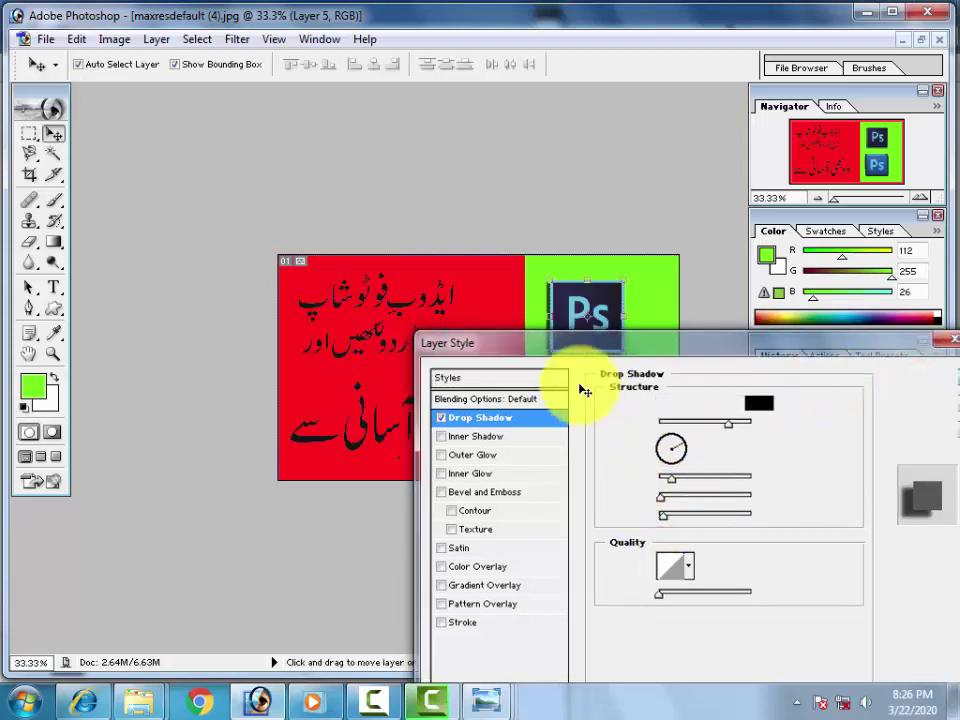
Give the lower Ps logo on Layer 6 a drop shadow with 14 px distance, without a stroke
{"action": "left_click", "coordinate": [622, 424]}
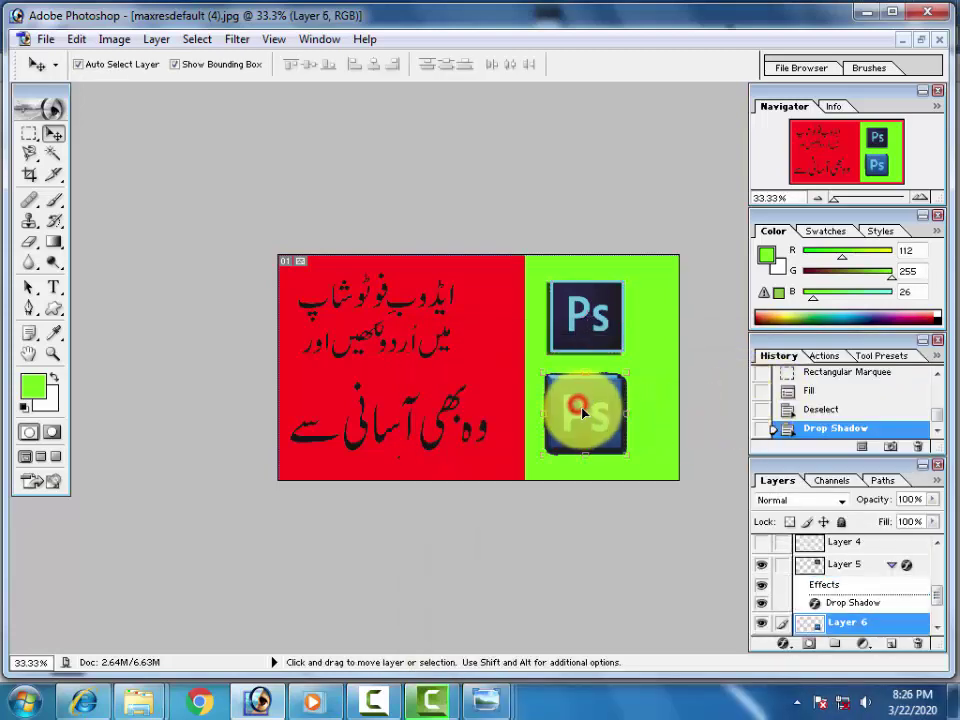
{"action": "left_click", "coordinate": [784, 650]}
{"action": "left_click", "coordinate": [786, 632]}
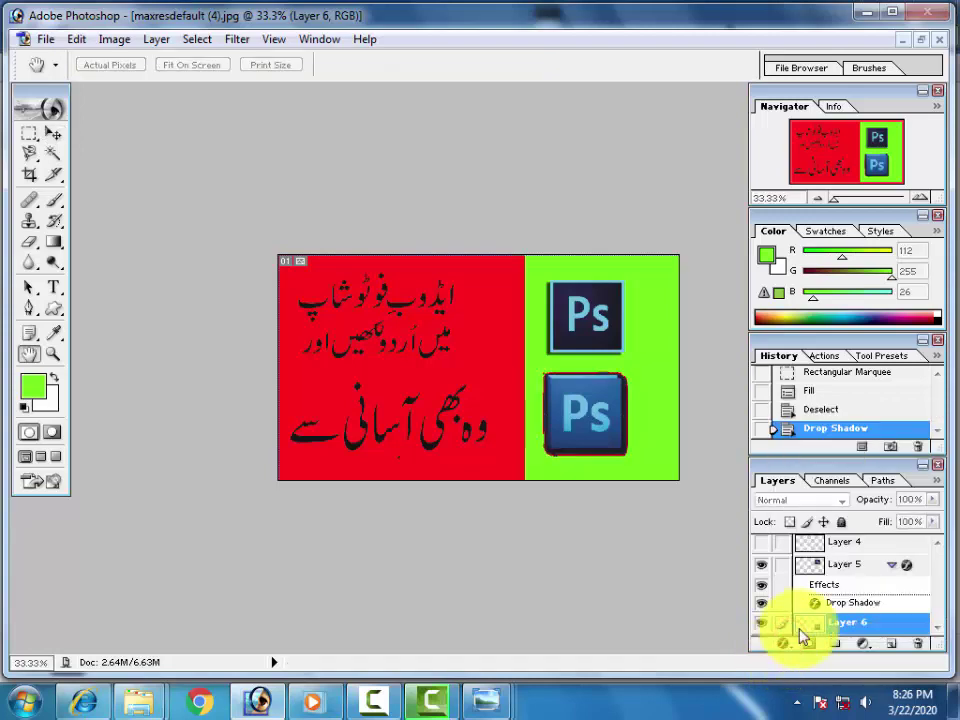
{"action": "left_click", "coordinate": [438, 626]}
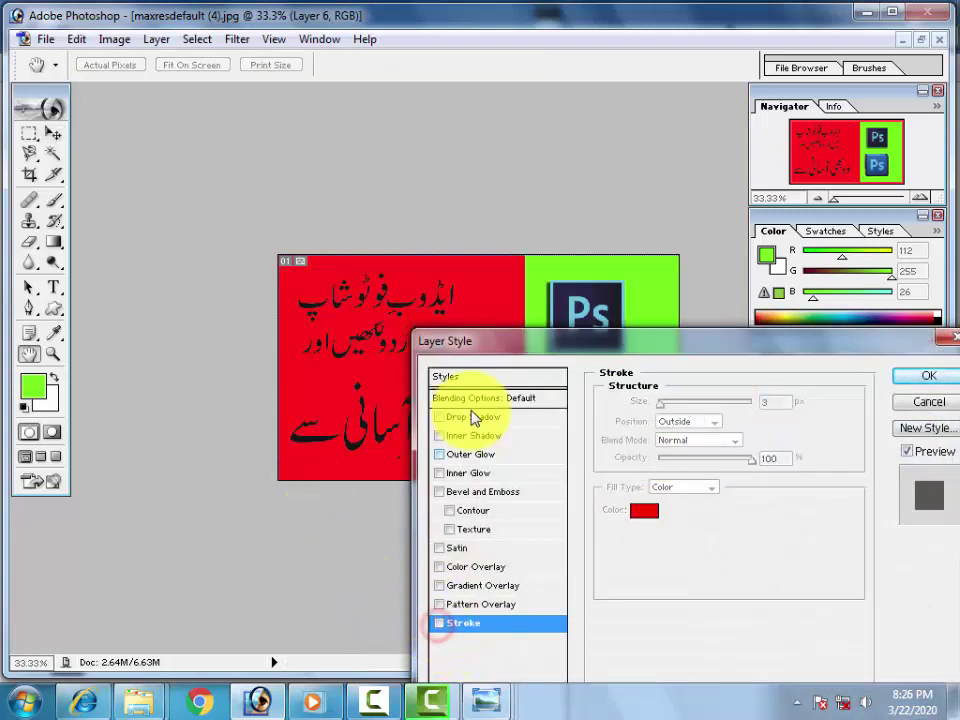
{"action": "left_click", "coordinate": [478, 416]}
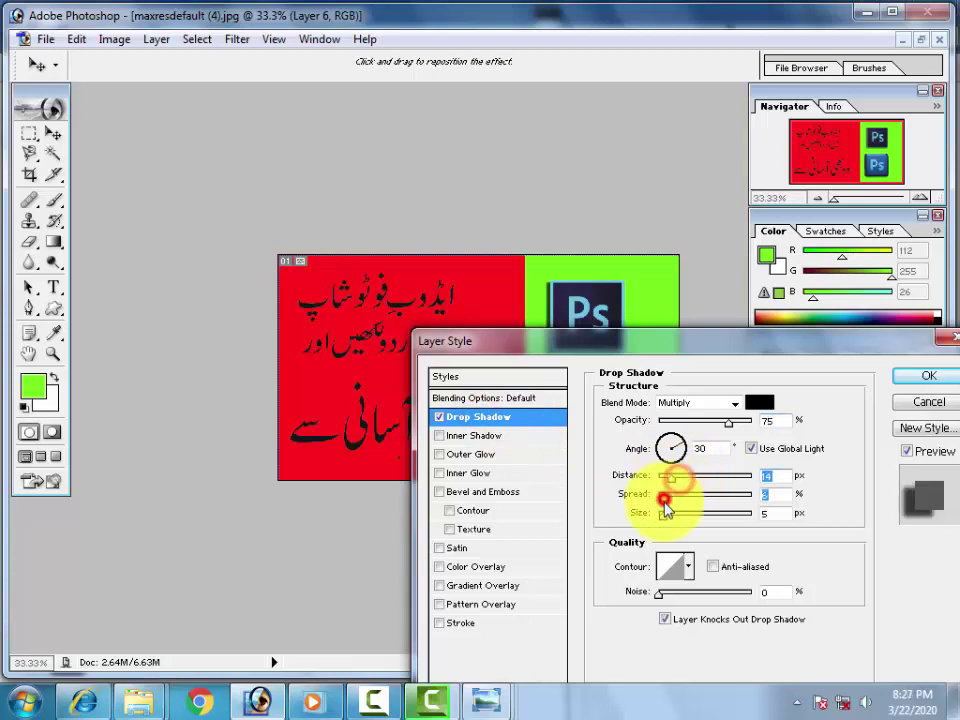
{"action": "left_click", "coordinate": [929, 376]}
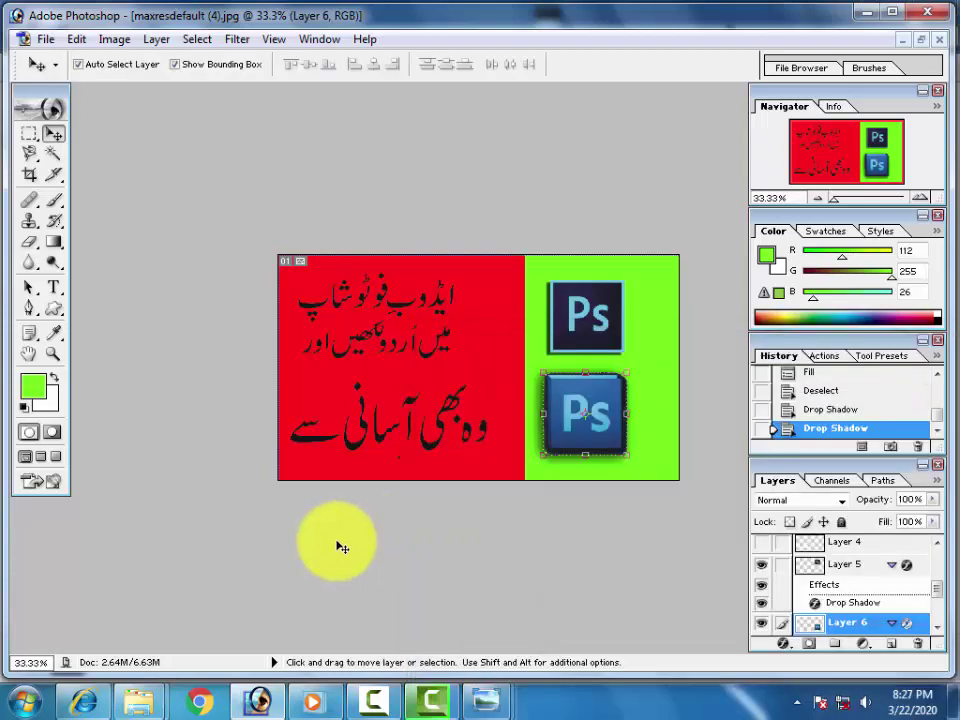
Select Layer 3, which holds the lowest Urdu text line
{"action": "left_click", "coordinate": [405, 463]}
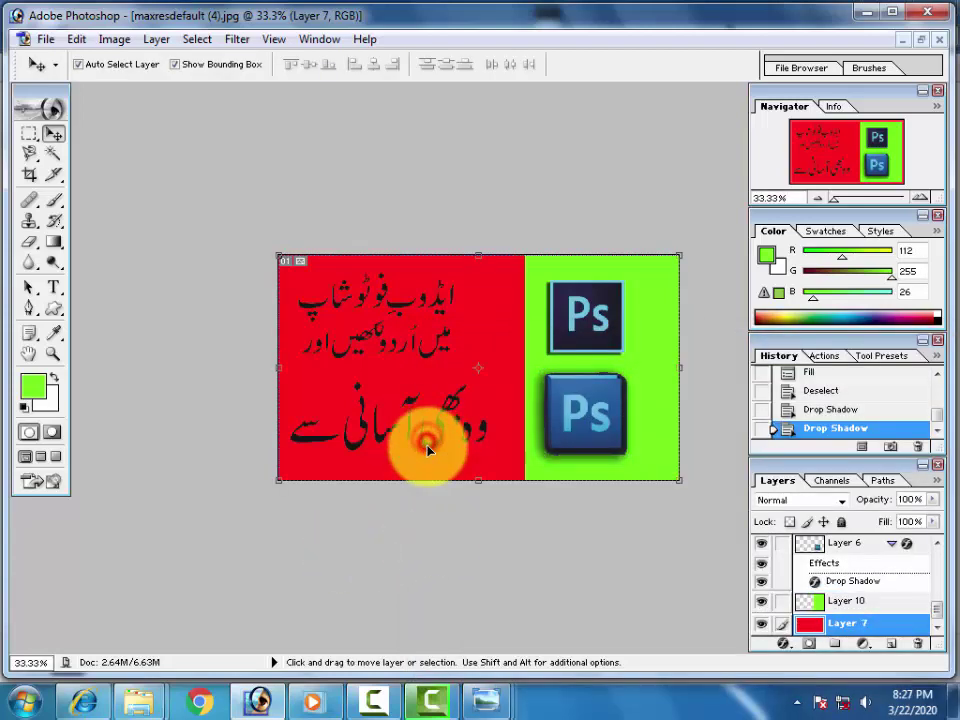
{"action": "left_click", "coordinate": [428, 450]}
{"action": "left_click", "coordinate": [437, 306]}
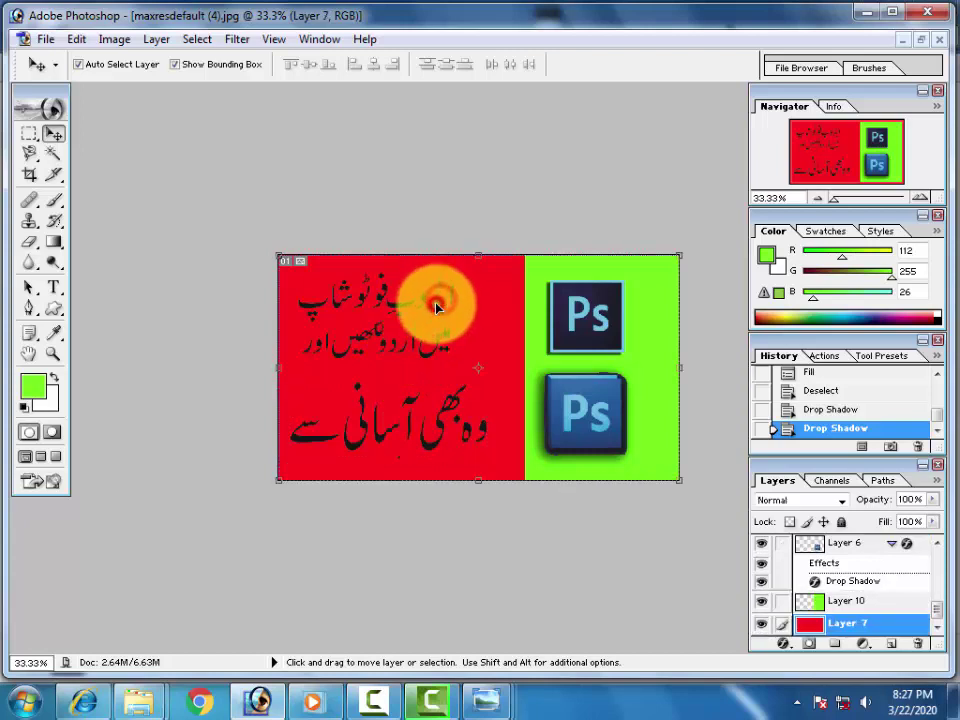
{"action": "left_click", "coordinate": [423, 447]}
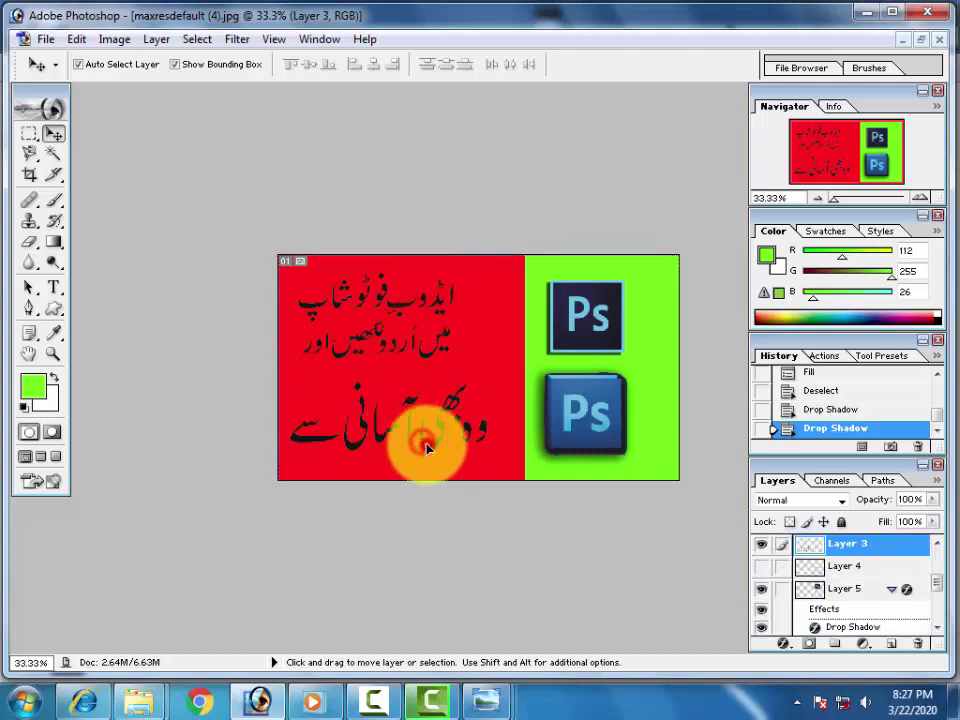
Try shrinking the lowest Urdu text line with Free Transform, and undo the scaling
{"action": "key", "text": "ctrl+t"}
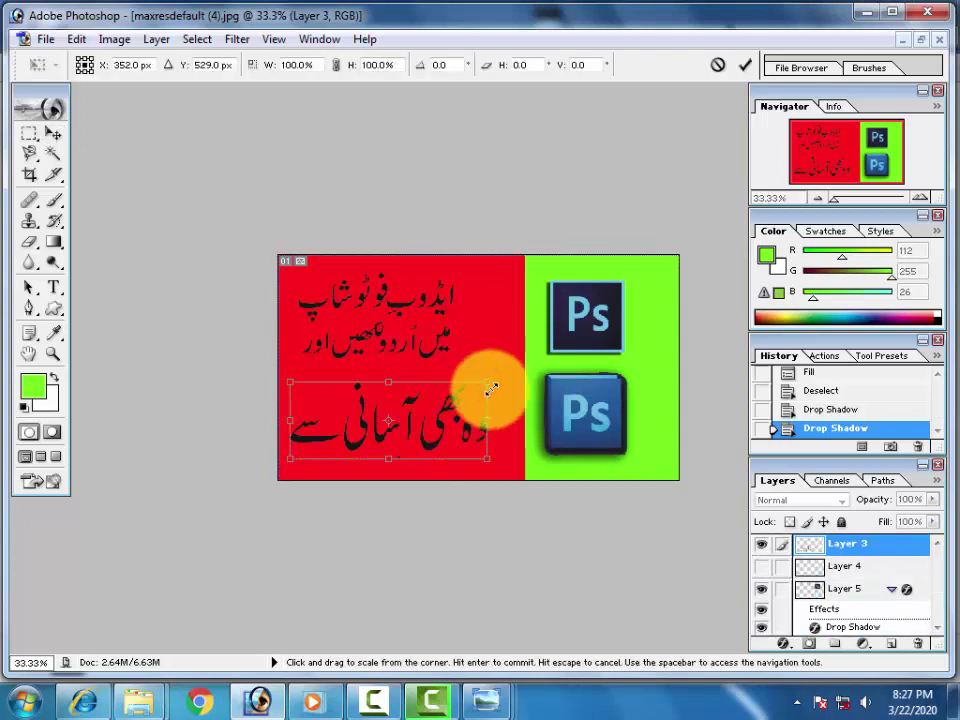
{"action": "left_click_drag", "start_coordinate": [490, 378], "coordinate": [443, 403]}
{"action": "key", "text": "Return"}
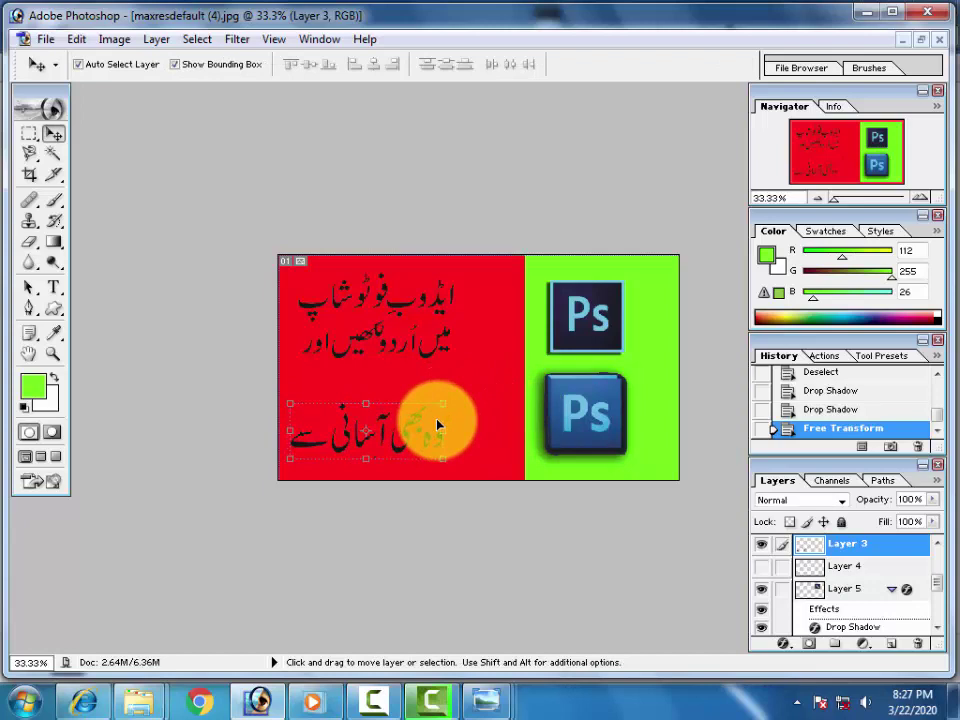
{"action": "key", "text": "ctrl+z"}
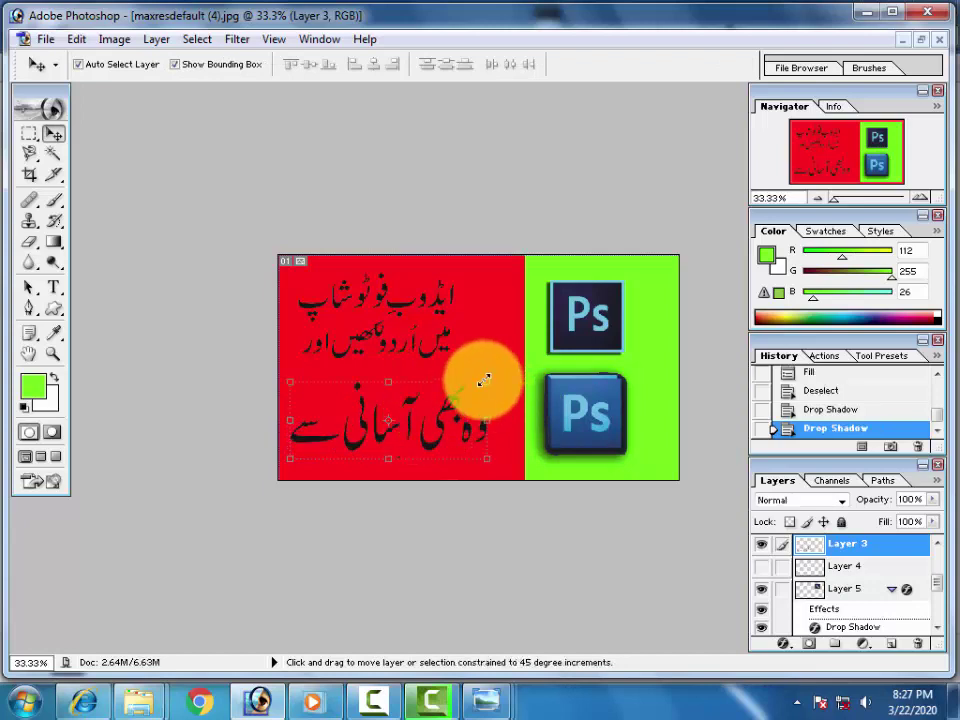
Scale the lowest Urdu text line to 91.1% proportionally, shift it slightly toward the canvas's lower right, and apply the transformation
{"action": "mouse_move", "coordinate": [484, 380]}
{"action": "left_mouse_down"}
{"action": "mouse_move", "coordinate": [435, 405]}
{"action": "mouse_move", "coordinate": [495, 373]}
{"action": "mouse_move", "coordinate": [431, 402]}
{"action": "mouse_move", "coordinate": [470, 389]}
{"action": "left_mouse_up"}
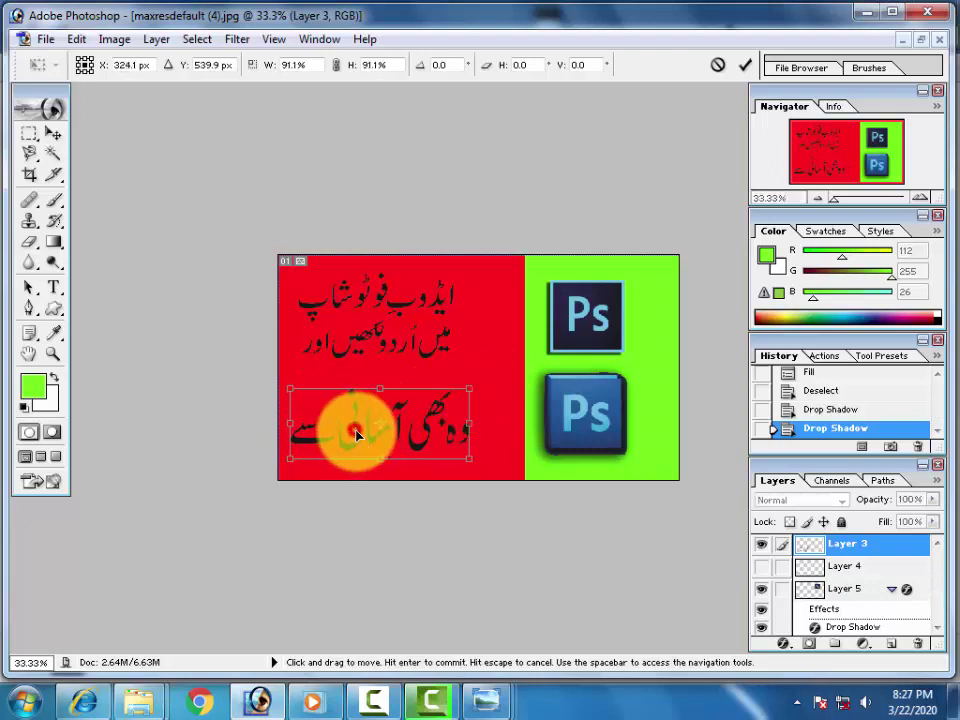
{"action": "left_click_drag", "start_coordinate": [356, 432], "coordinate": [364, 439]}
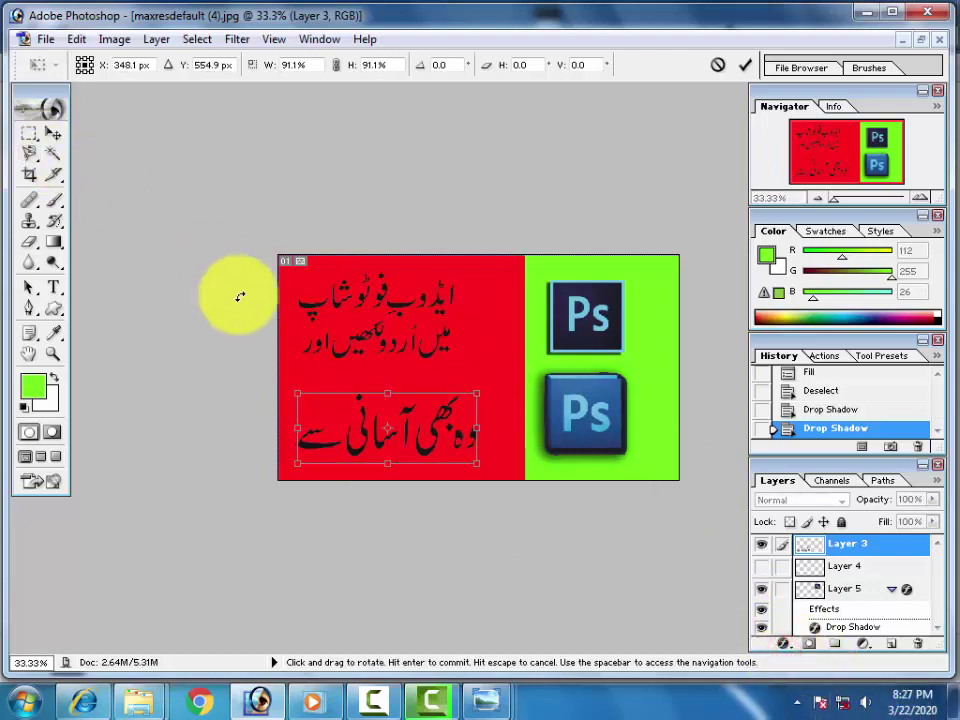
{"action": "left_click", "coordinate": [57, 140]}
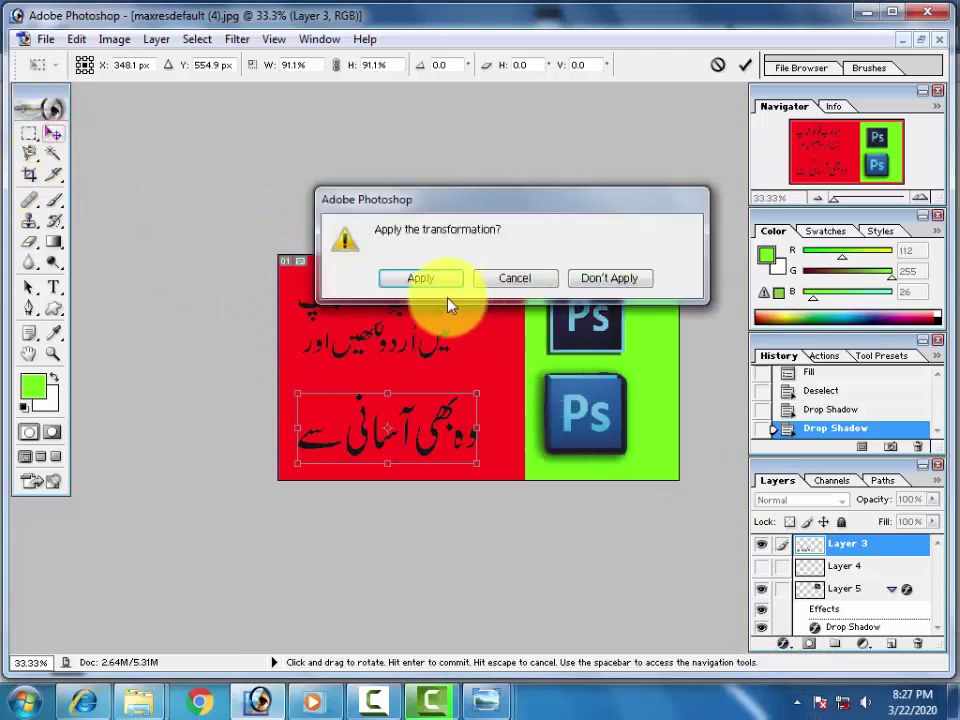
{"action": "left_click", "coordinate": [422, 277]}
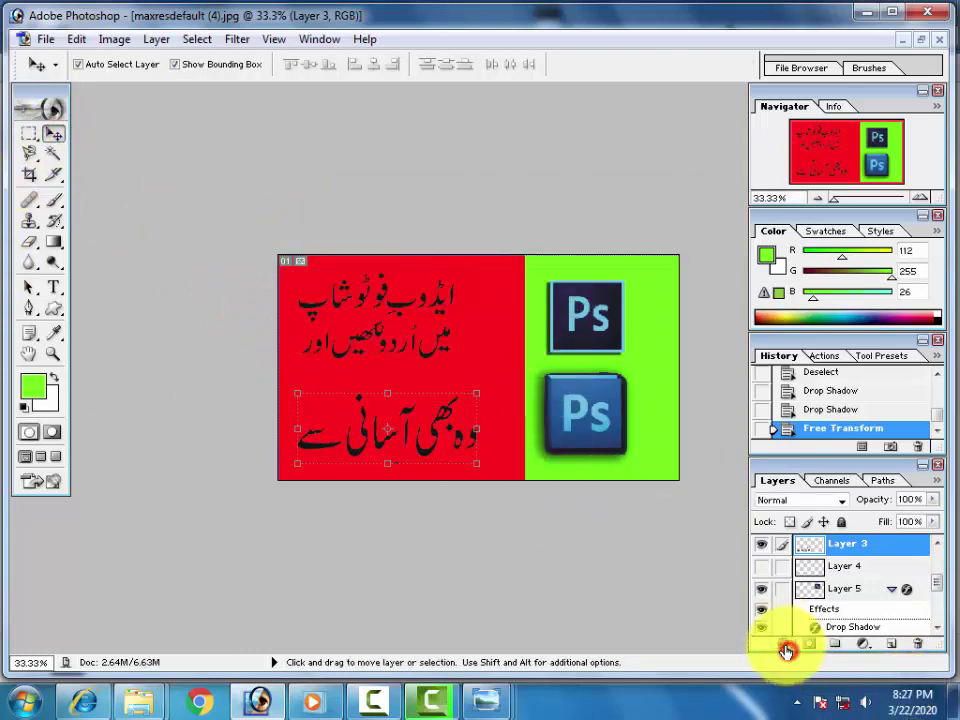
Add a white outside stroke of 9 px to the lowest Urdu text line on Layer 3
{"action": "left_click", "coordinate": [786, 646]}
{"action": "left_click", "coordinate": [797, 632]}
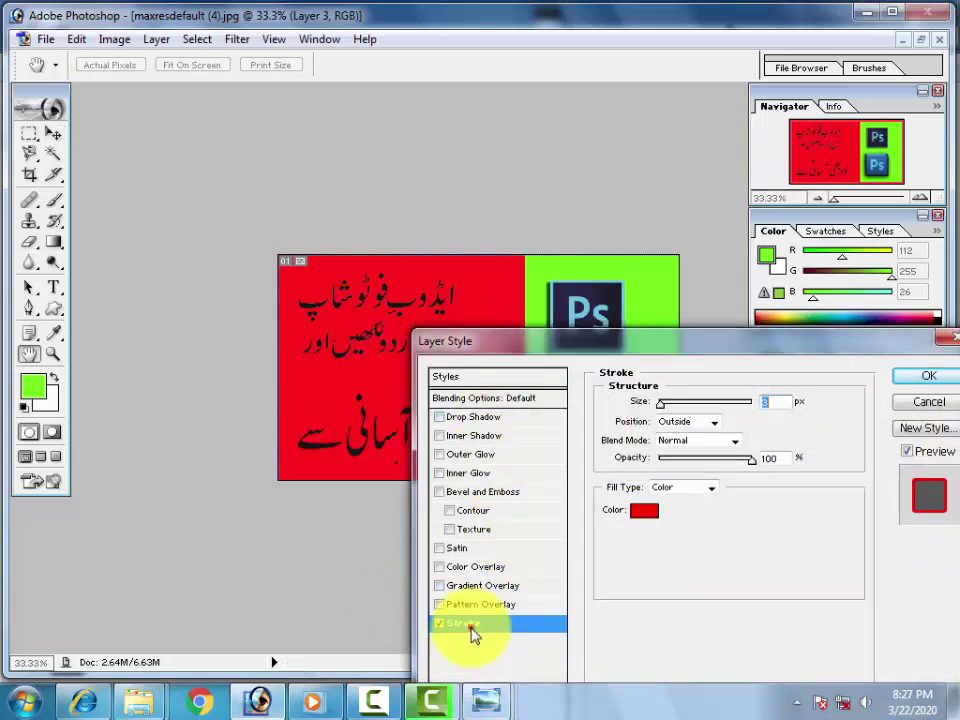
{"action": "left_click", "coordinate": [642, 512]}
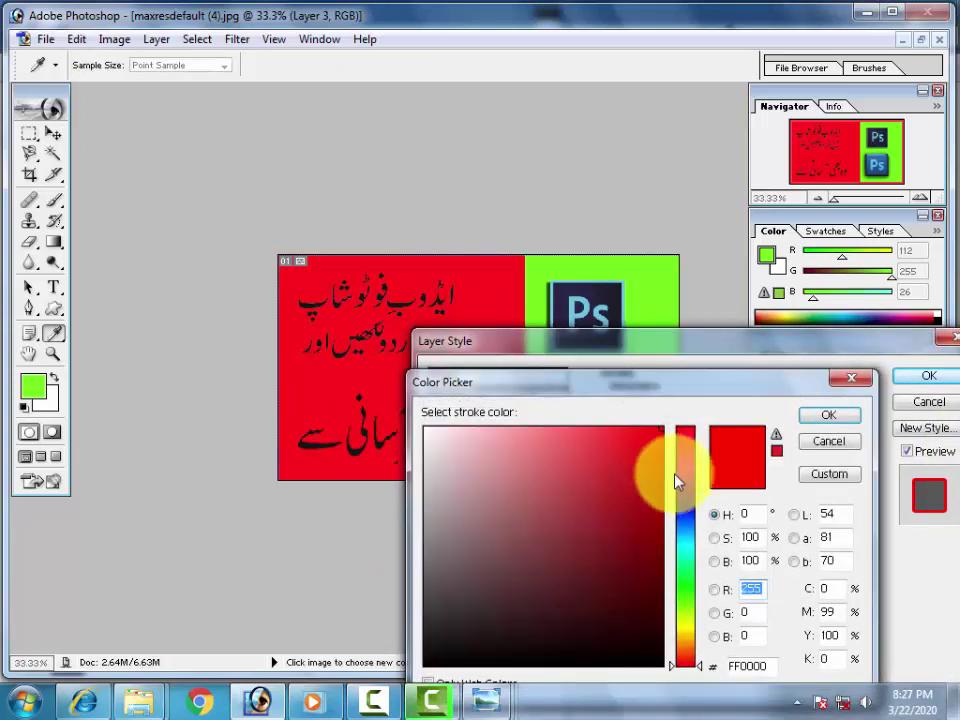
{"action": "left_click_drag", "start_coordinate": [662, 478], "coordinate": [259, 358]}
{"action": "left_click", "coordinate": [843, 418]}
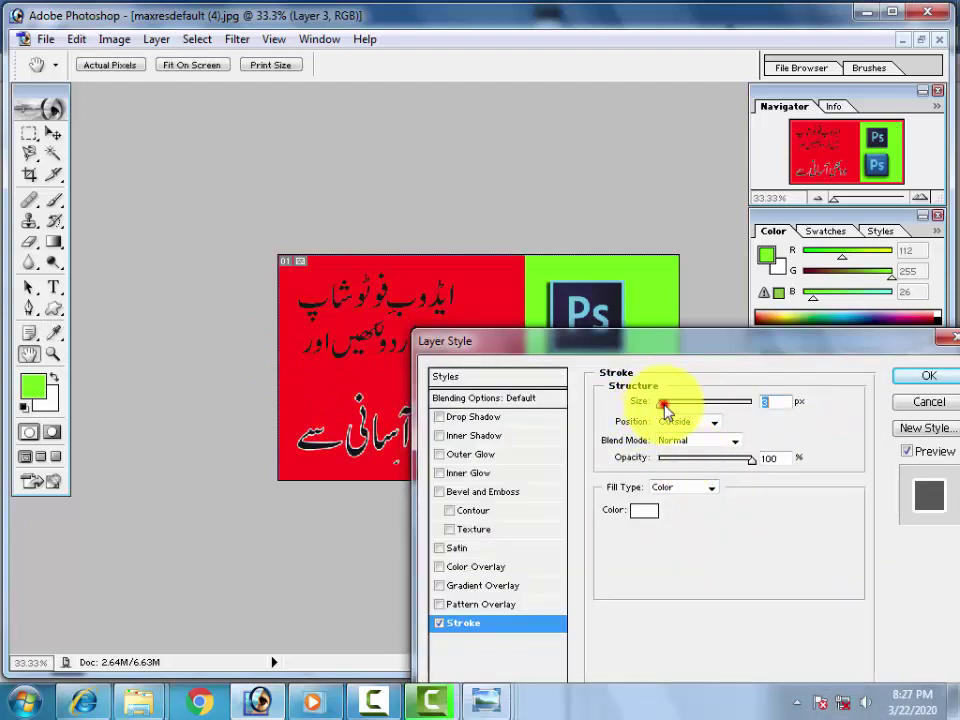
{"action": "left_click_drag", "start_coordinate": [664, 407], "coordinate": [669, 408]}
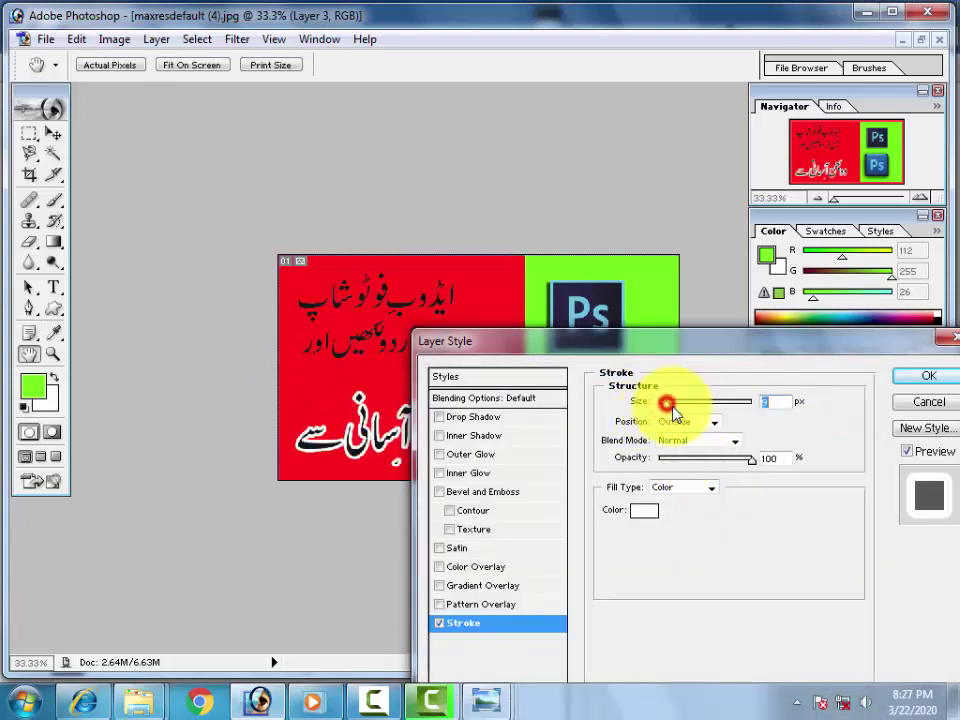
Add a drop shadow to Layer 3 with 10 px distance, 20% spread and 29 px size, and apply the layer style
{"action": "left_click", "coordinate": [477, 417]}
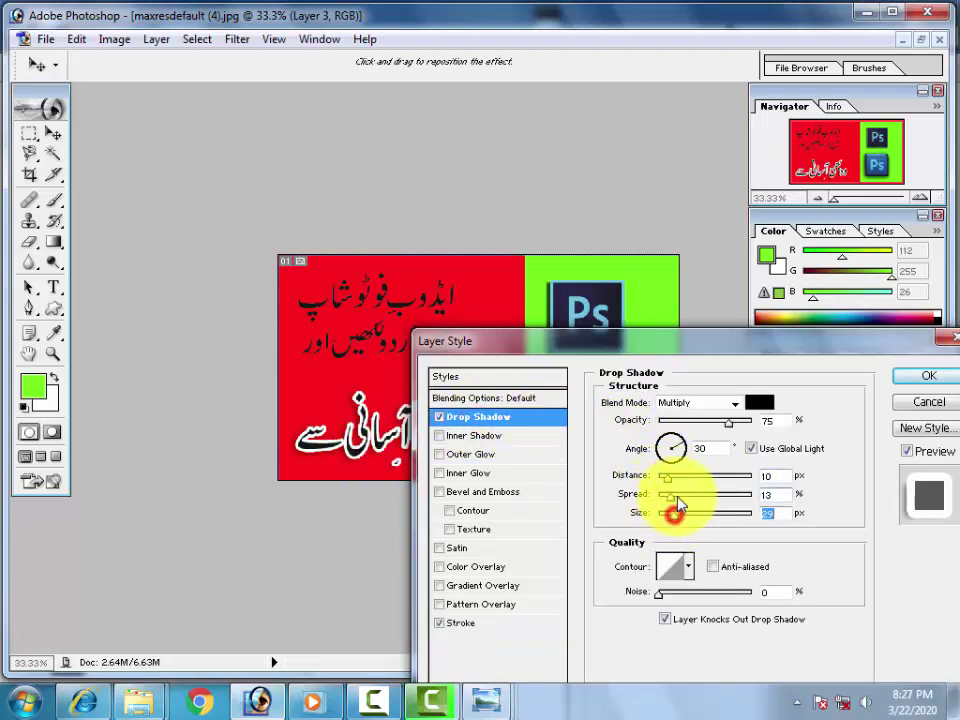
{"action": "left_click_drag", "start_coordinate": [677, 501], "coordinate": [678, 500]}
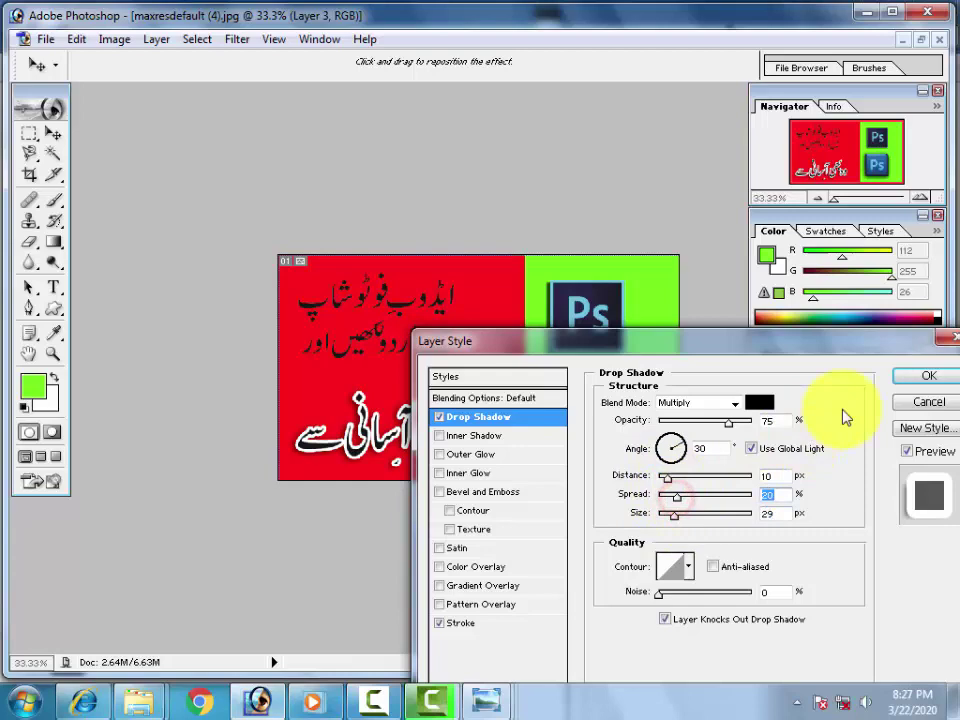
{"action": "left_click", "coordinate": [946, 377]}
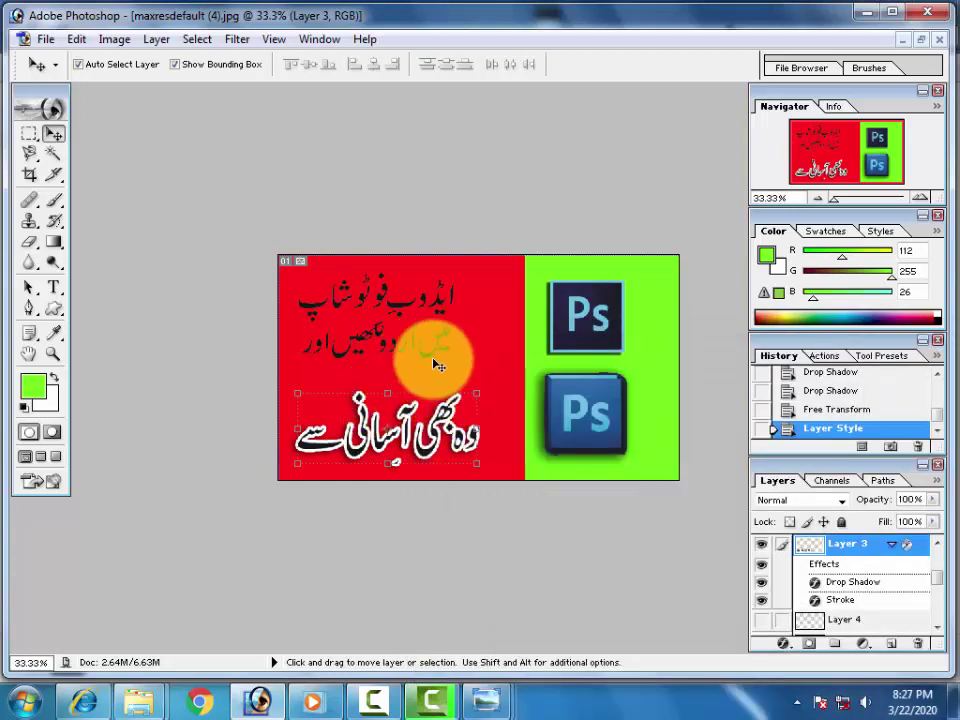
Enable a 3 px red outside stroke and a drop shadow for the top Urdu text line on Layer 1
{"action": "left_click_drag", "start_coordinate": [437, 365], "coordinate": [413, 282]}
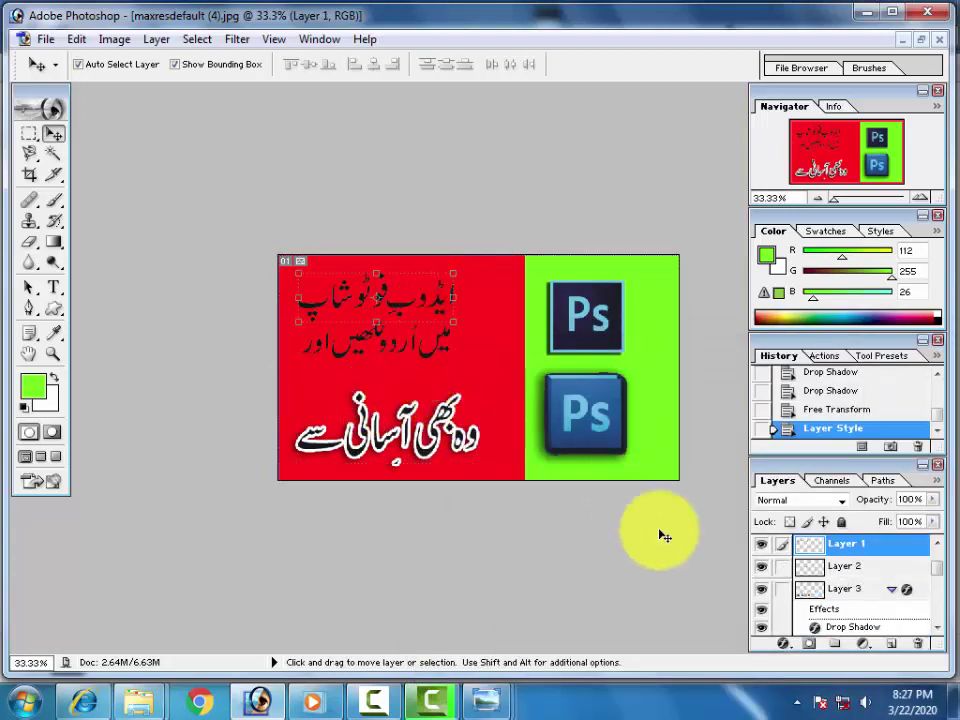
{"action": "left_click", "coordinate": [781, 650]}
{"action": "left_click", "coordinate": [788, 629]}
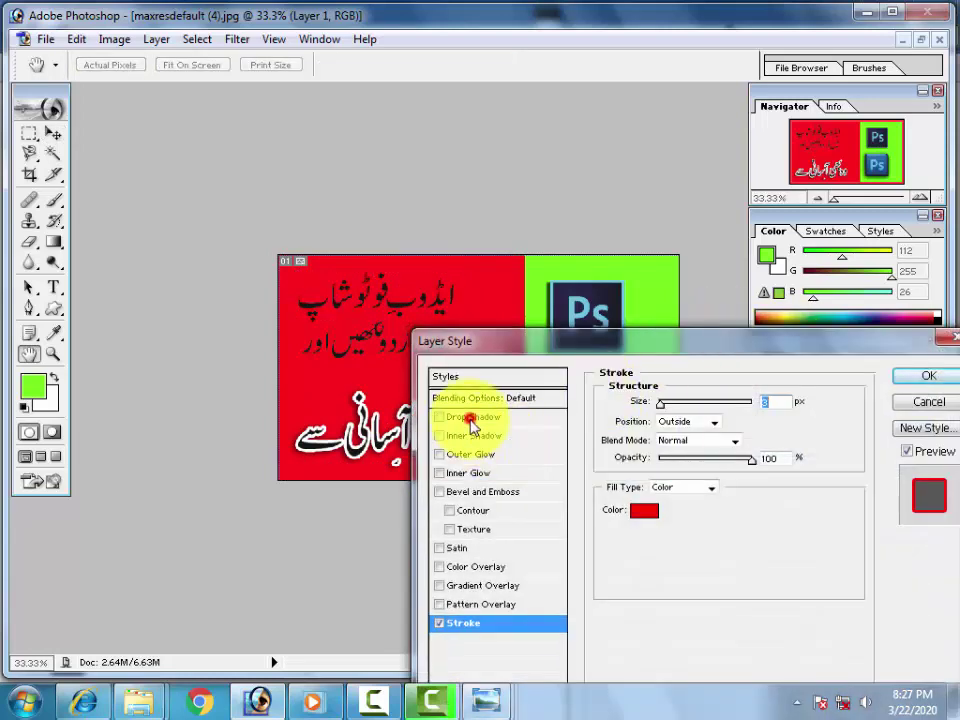
{"action": "left_click", "coordinate": [471, 420]}
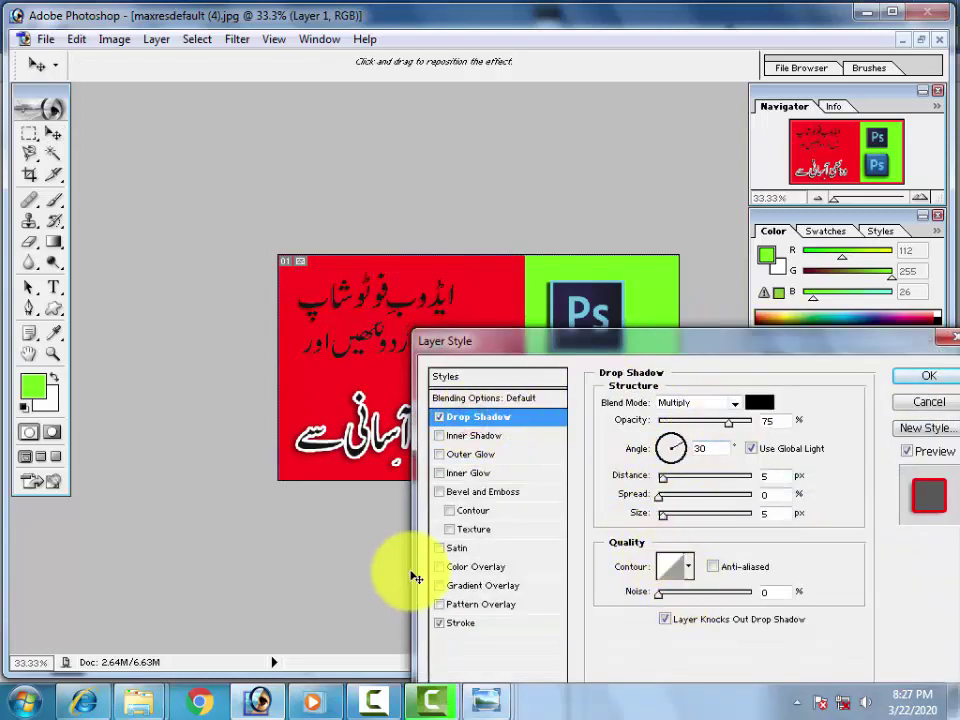
Add a bright yellow-green color overlay to the top Urdu text line on Layer 1 and apply the layer style
{"action": "left_click", "coordinate": [476, 566]}
{"action": "left_click", "coordinate": [759, 402]}
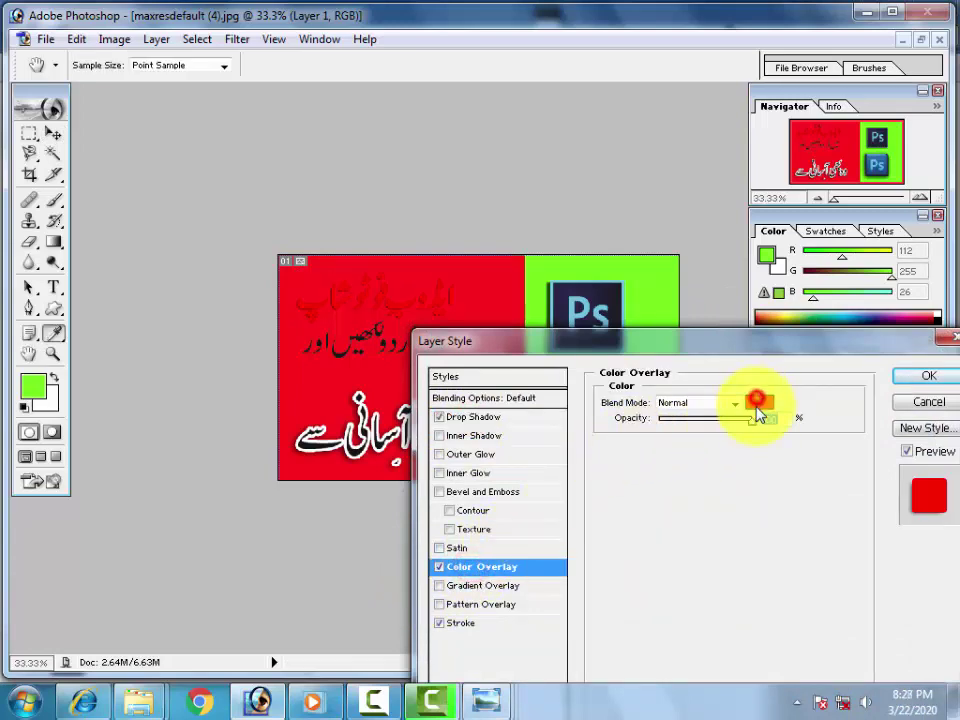
{"action": "left_click", "coordinate": [688, 619]}
{"action": "left_click_drag", "start_coordinate": [643, 450], "coordinate": [658, 398]}
{"action": "left_click", "coordinate": [686, 510]}
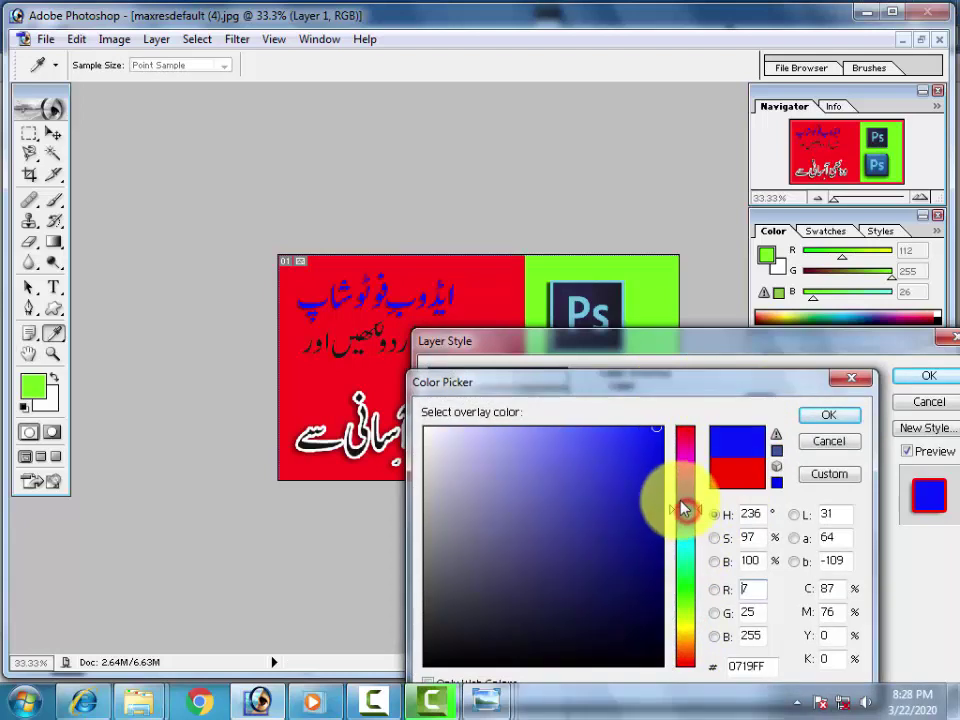
{"action": "left_click", "coordinate": [624, 431]}
{"action": "left_click", "coordinate": [683, 441]}
{"action": "left_click", "coordinate": [687, 469]}
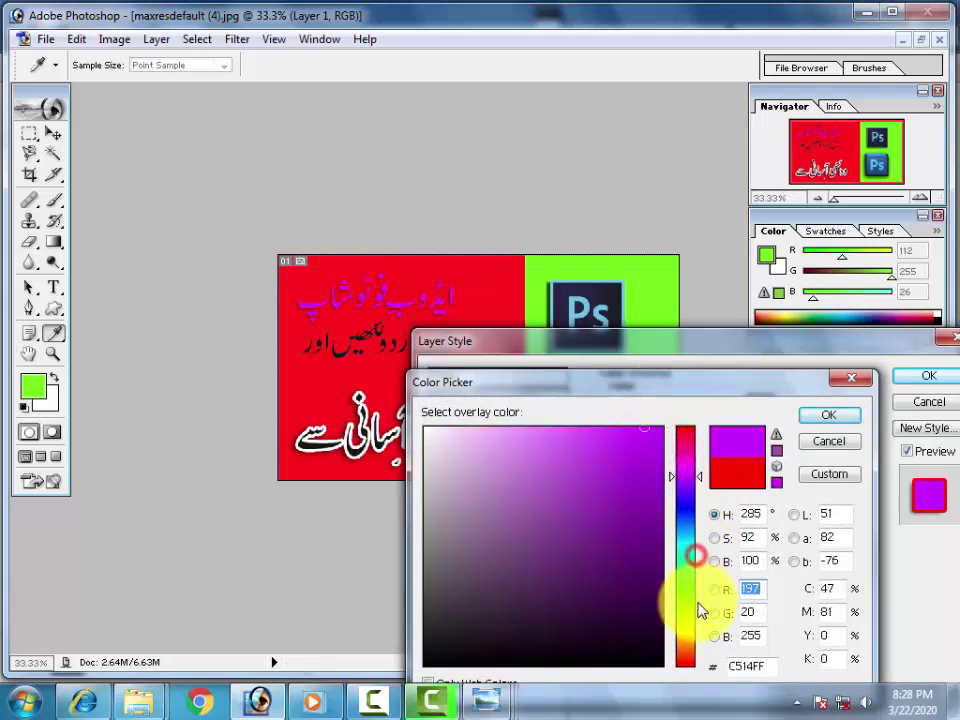
{"action": "left_click", "coordinate": [696, 610]}
{"action": "left_click", "coordinate": [829, 414]}
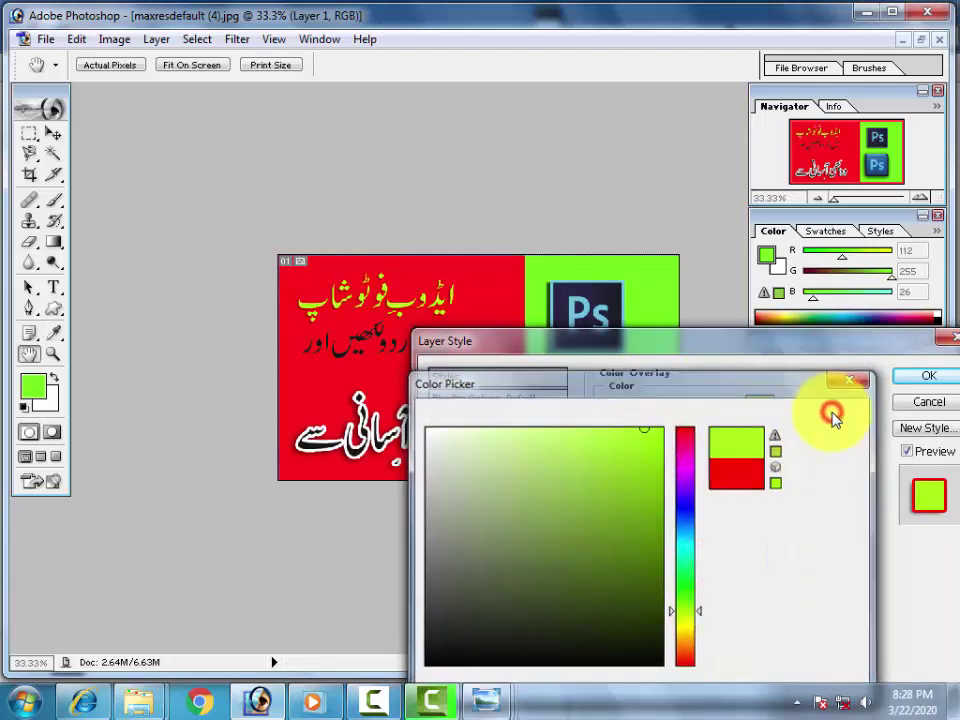
{"action": "left_click", "coordinate": [938, 378]}
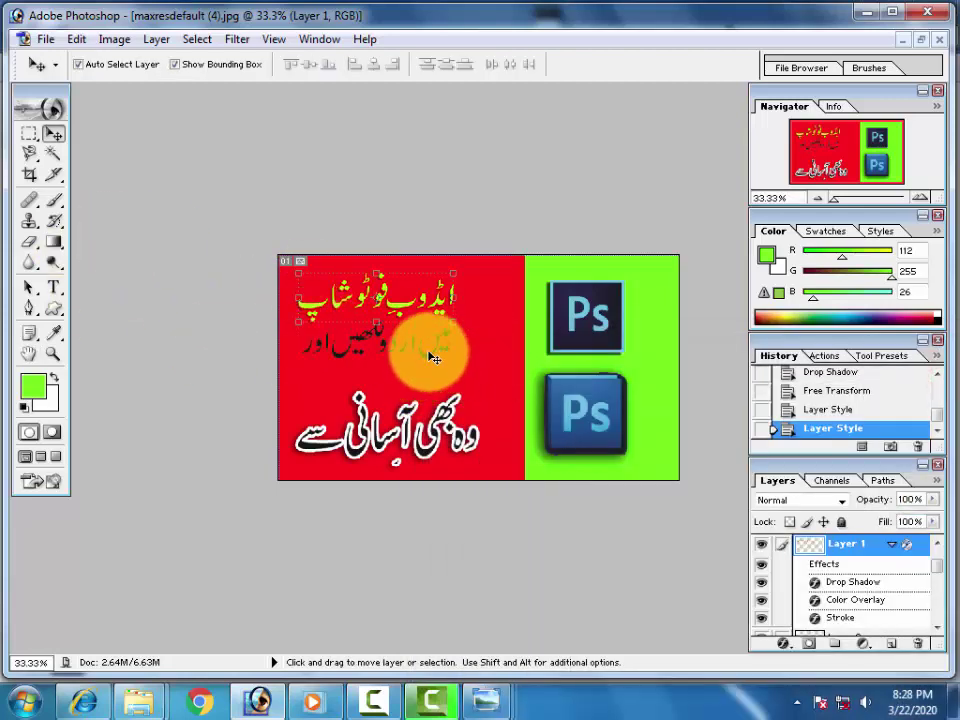
Enlarge the middle Urdu text line on Layer 2 and move it down to just above the lowest line
{"action": "left_click", "coordinate": [424, 349]}
{"action": "left_click", "coordinate": [421, 348]}
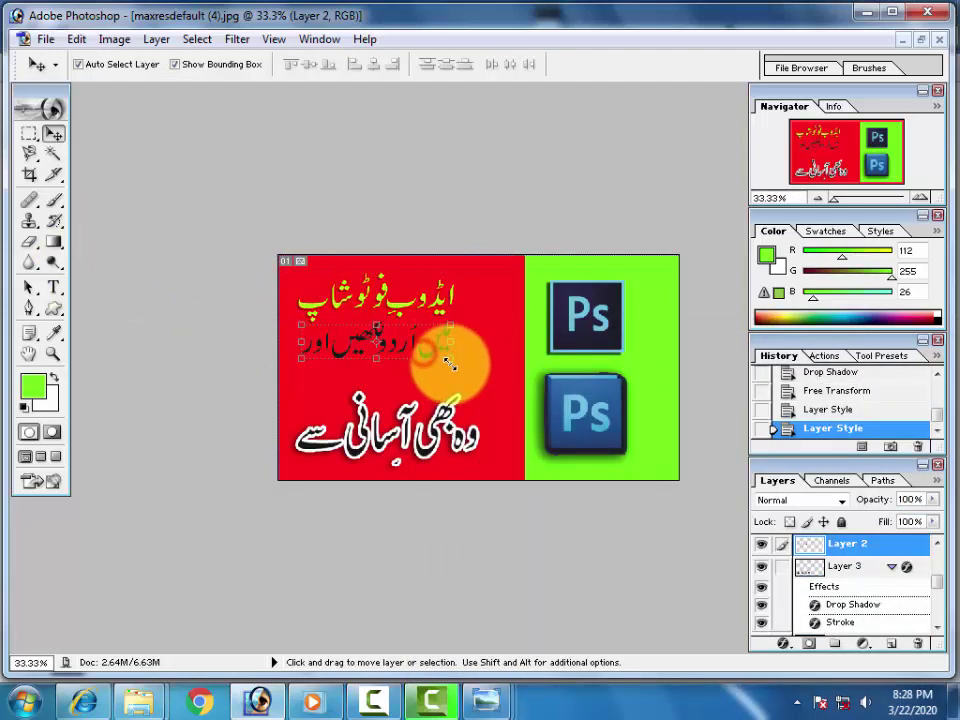
{"action": "left_click_drag", "start_coordinate": [450, 362], "coordinate": [384, 328]}
{"action": "key", "text": "Return"}
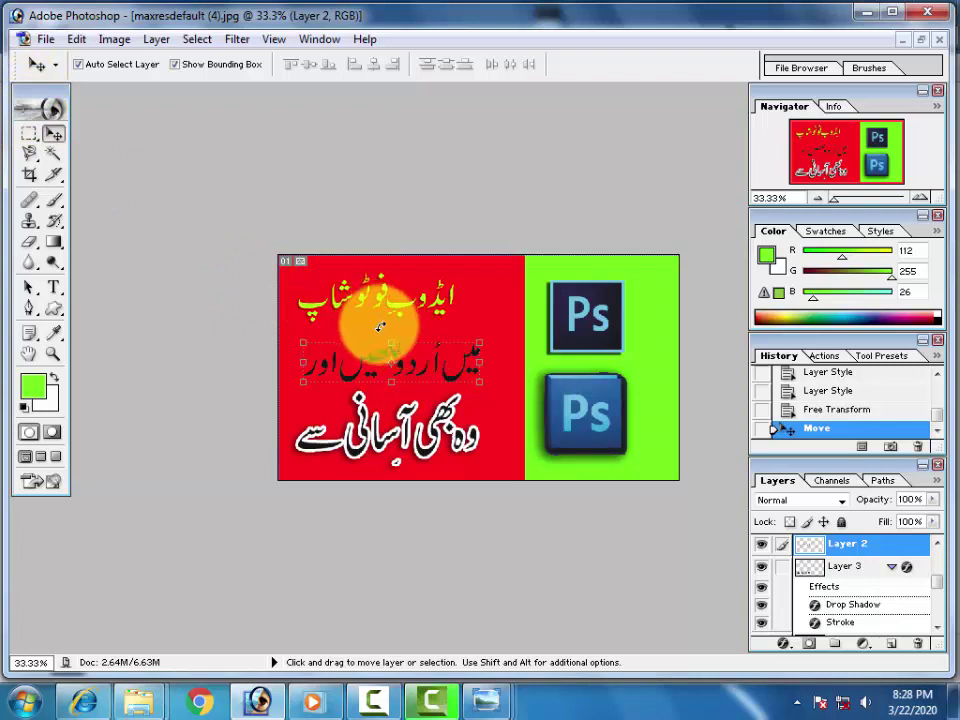
Check the layers one by one to find the one holding the small stray mark beneath the top Urdu line
{"action": "left_click", "coordinate": [380, 327]}
{"action": "left_click", "coordinate": [54, 136]}
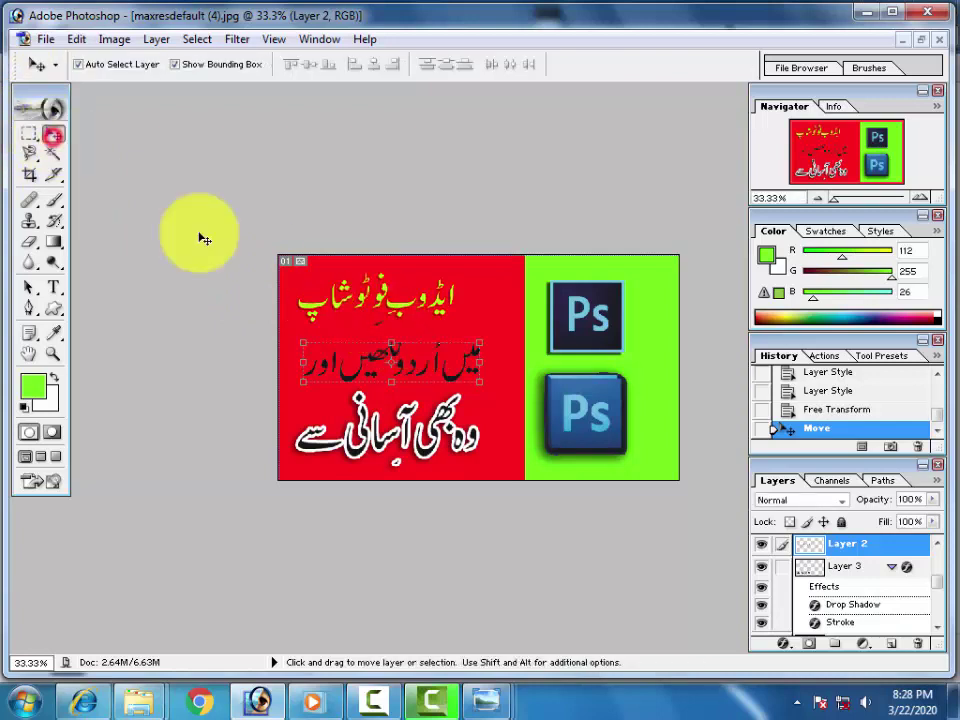
{"action": "left_click", "coordinate": [380, 323]}
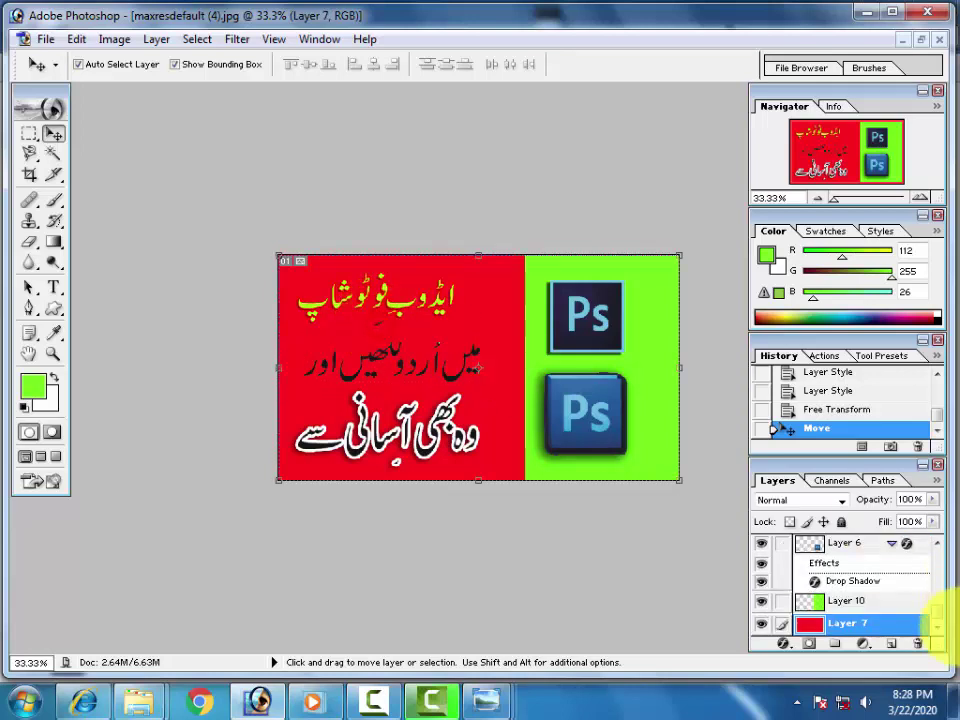
{"action": "scroll", "coordinate": [814, 568], "scroll_direction": "up", "scroll_amount": 2}
{"action": "left_click", "coordinate": [820, 556]}
{"action": "scroll", "coordinate": [814, 570], "scroll_direction": "down", "scroll_amount": 3}
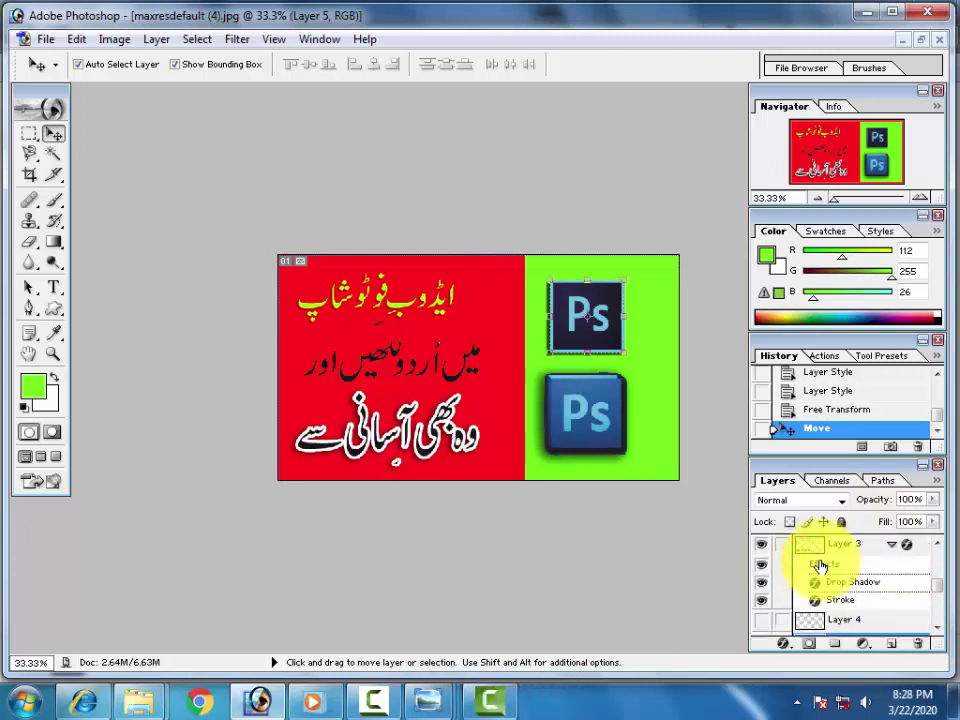
{"action": "left_click", "coordinate": [808, 615]}
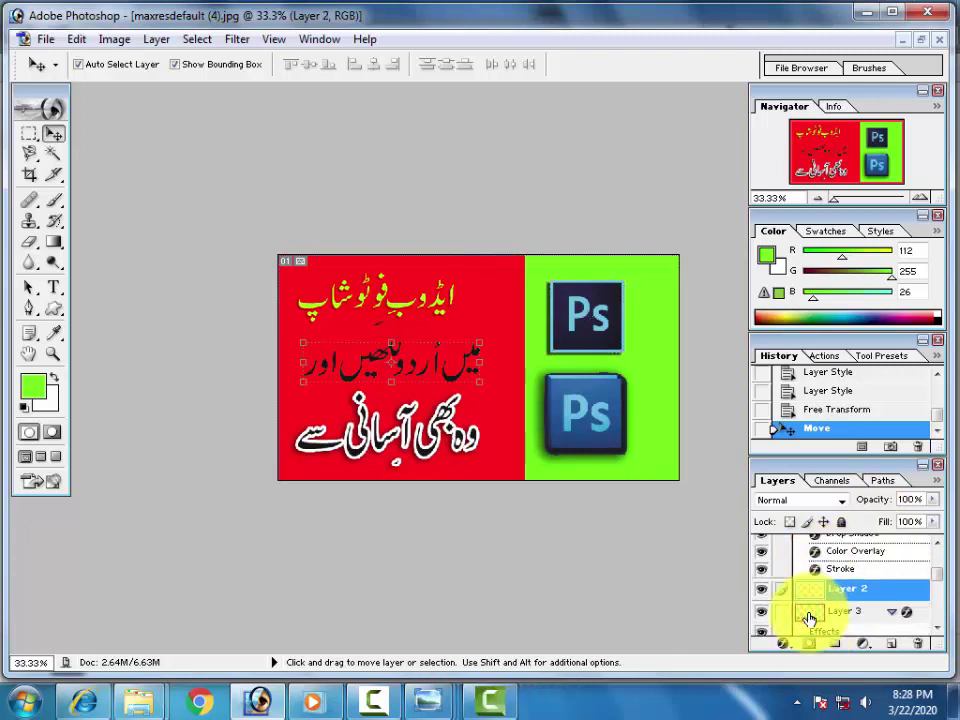
{"action": "left_click", "coordinate": [808, 628]}
{"action": "scroll", "coordinate": [806, 590], "scroll_direction": "up", "scroll_amount": 3}
{"action": "left_click", "coordinate": [806, 563]}
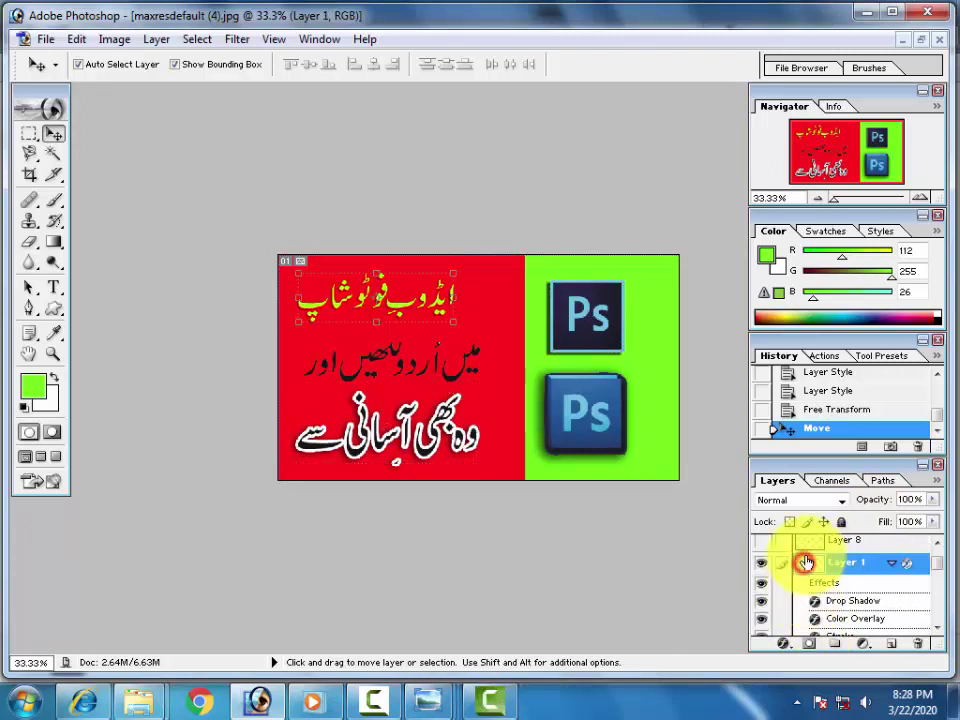
{"action": "left_click", "coordinate": [809, 542]}
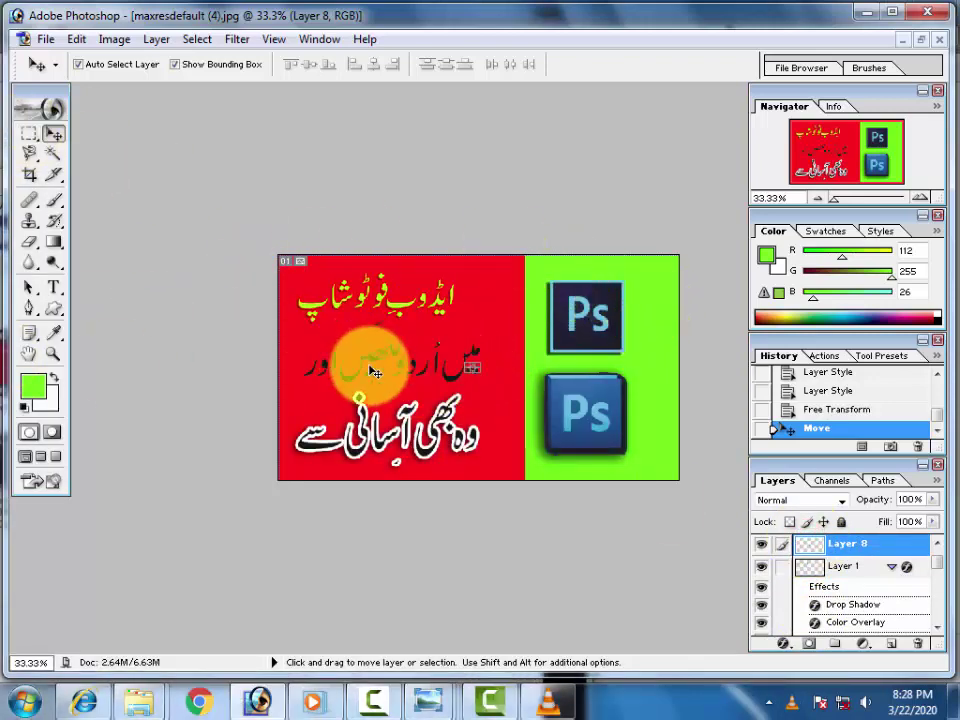
{"action": "right_click", "coordinate": [550, 700]}
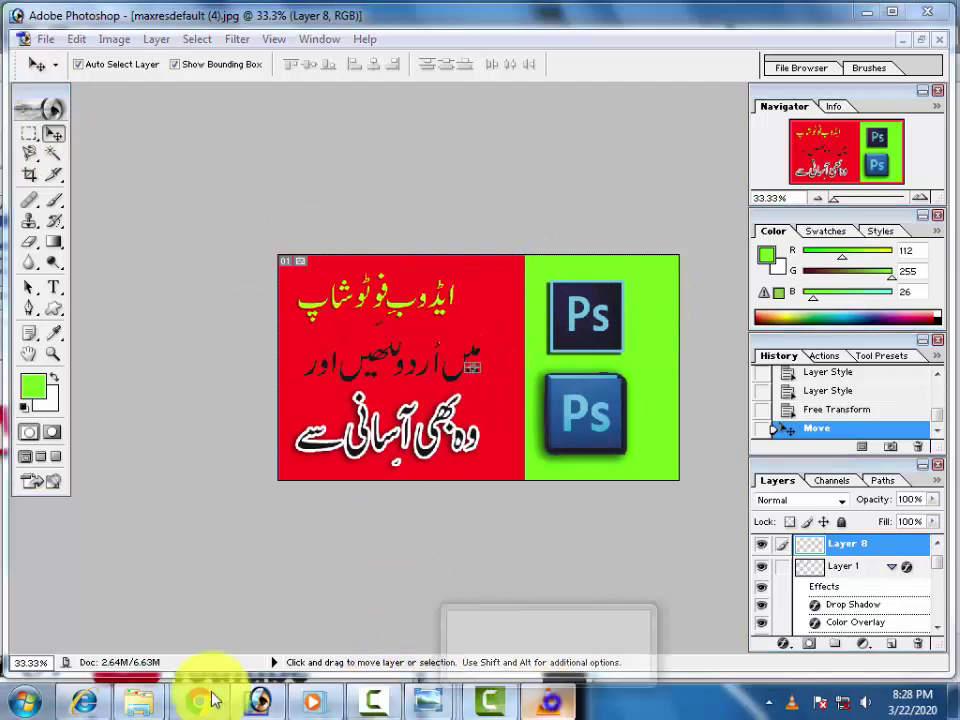
{"action": "left_click", "coordinate": [375, 702]}
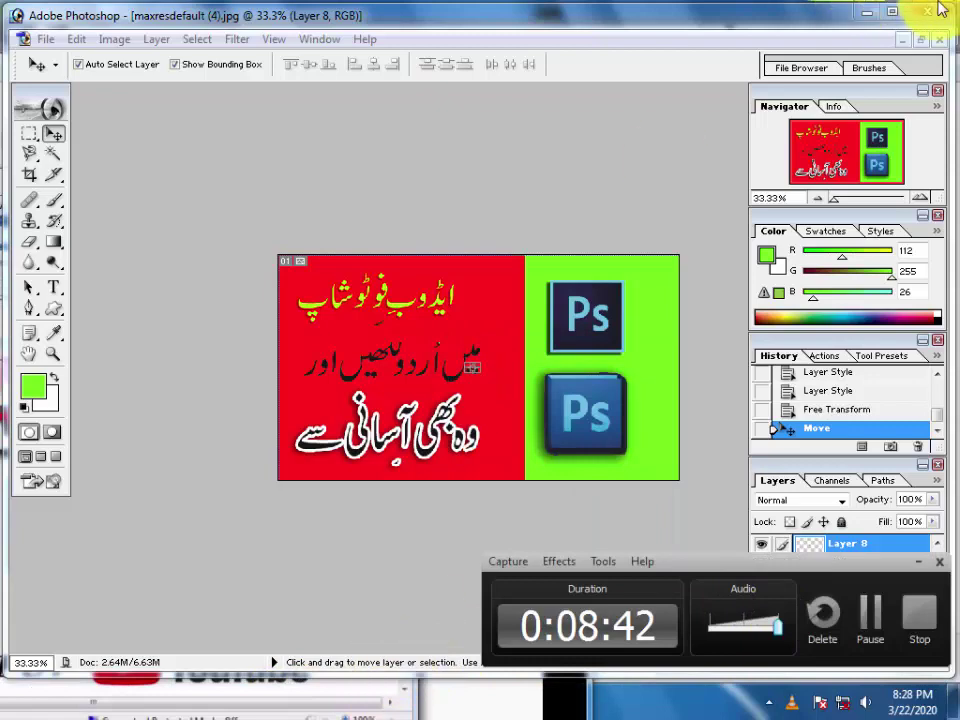
{"action": "left_click", "coordinate": [866, 15]}
{"action": "left_click", "coordinate": [566, 180]}
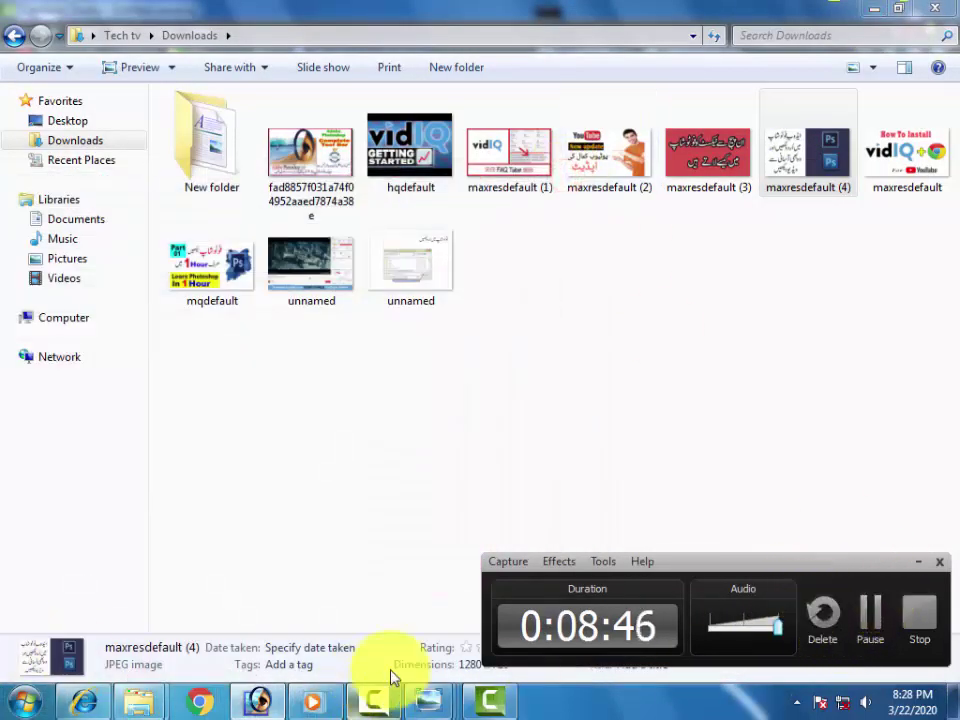
{"action": "left_click", "coordinate": [256, 702]}
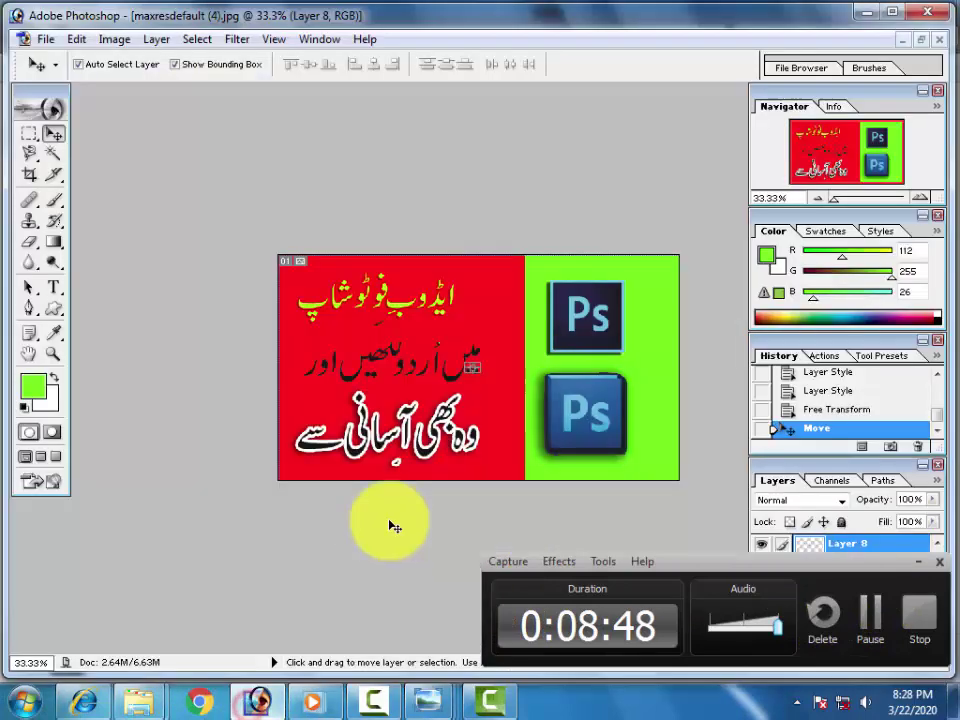
{"action": "left_click", "coordinate": [918, 562]}
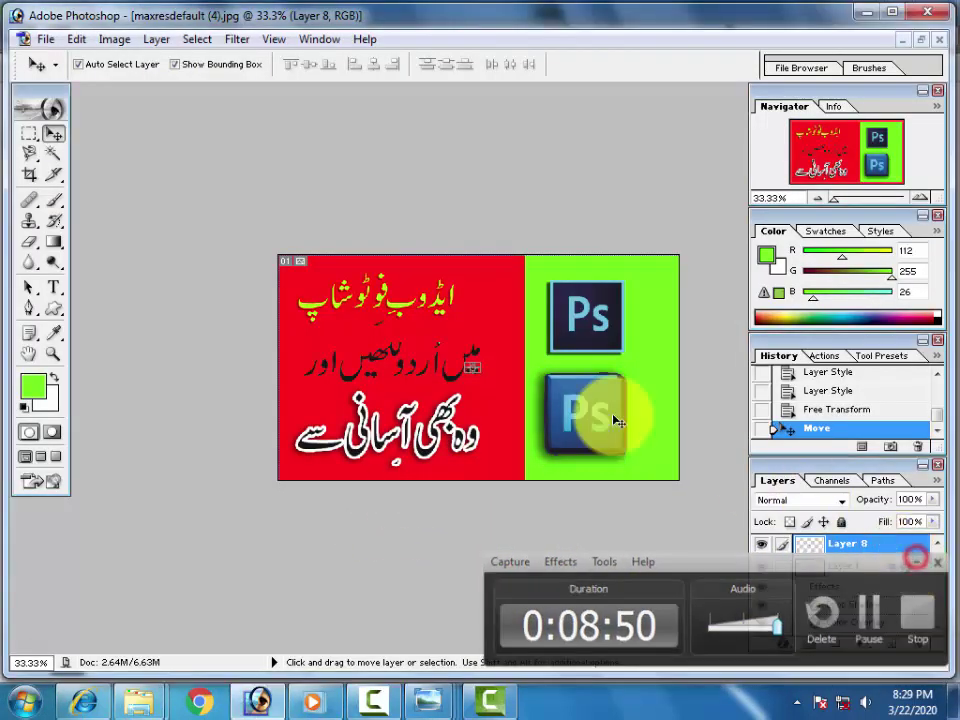
{"action": "key", "text": "ctrl+t"}
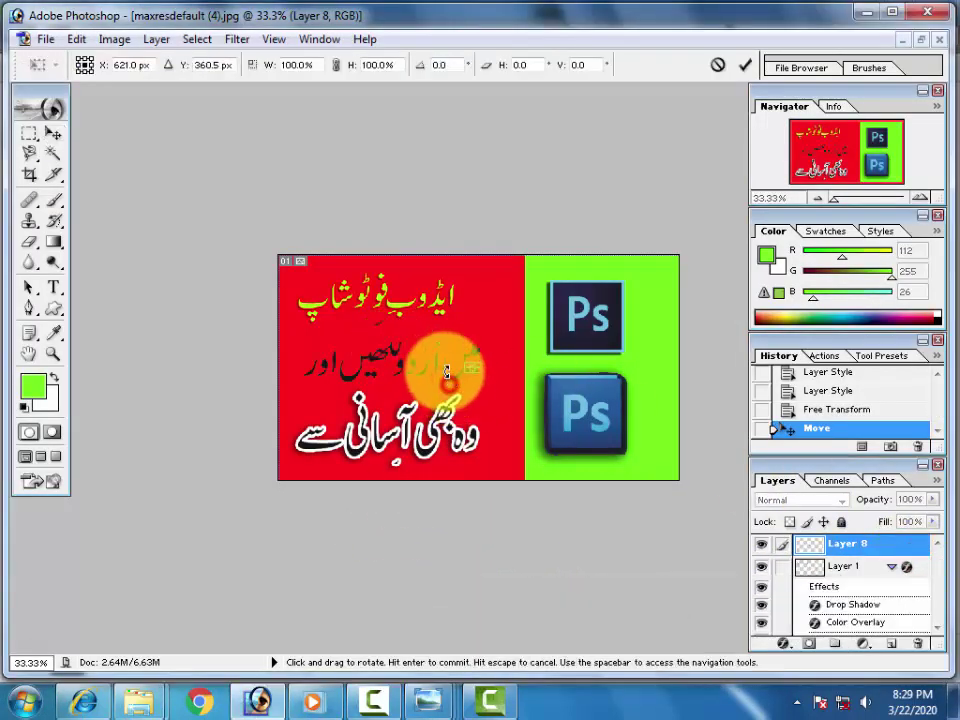
{"action": "left_click", "coordinate": [52, 127]}
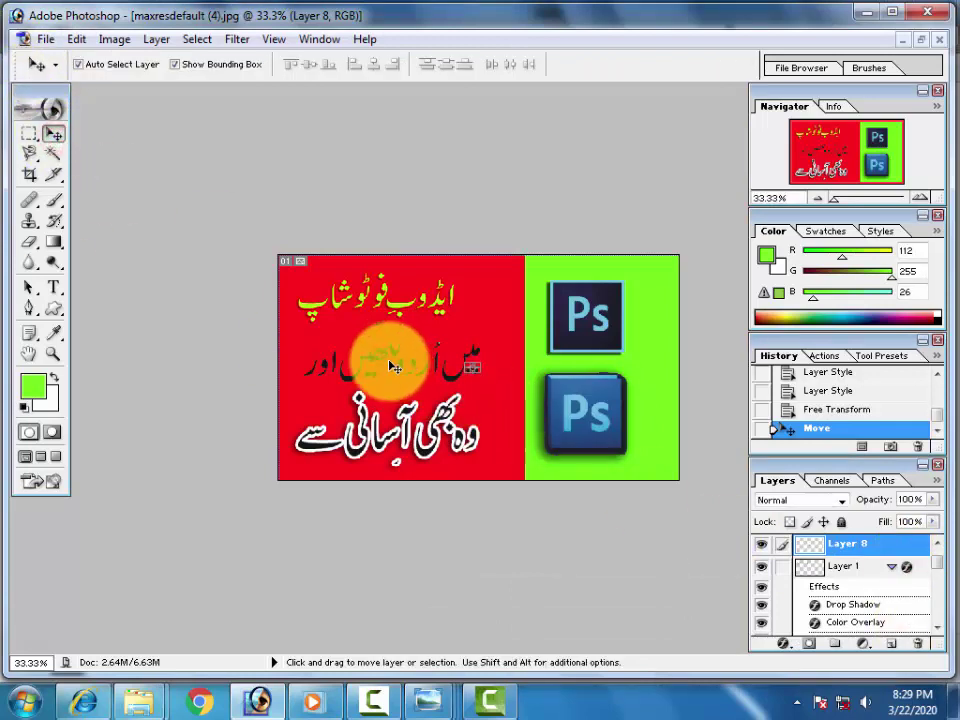
Add a 3 px outside stroke in light gray C0C0C0 to the middle Urdu text line on Layer 2
{"action": "left_click", "coordinate": [387, 361]}
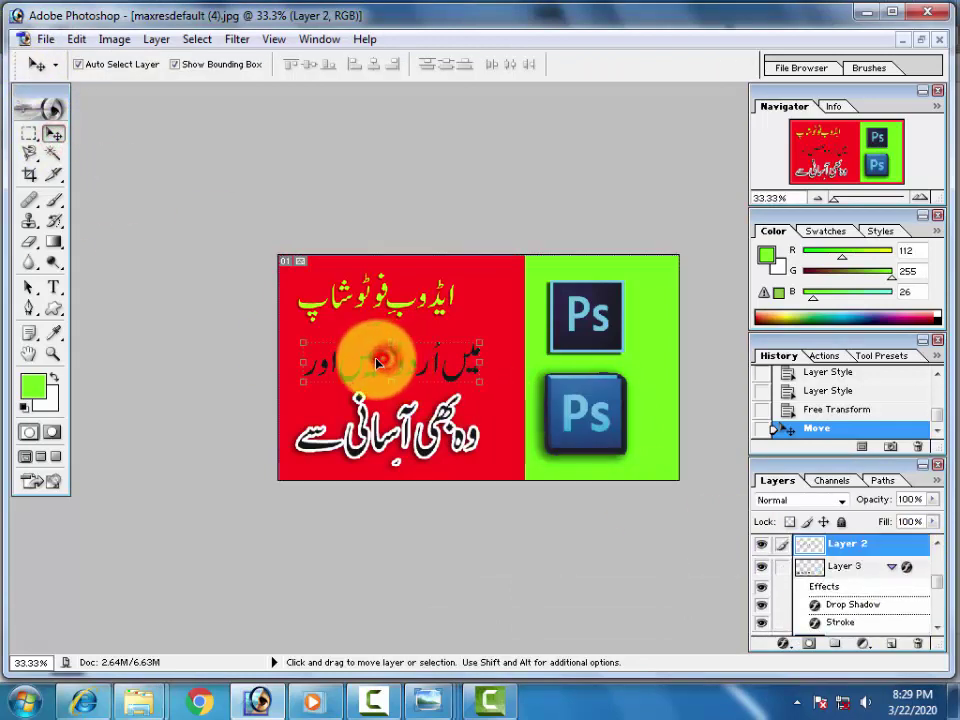
{"action": "left_click", "coordinate": [782, 645]}
{"action": "left_click", "coordinate": [808, 627]}
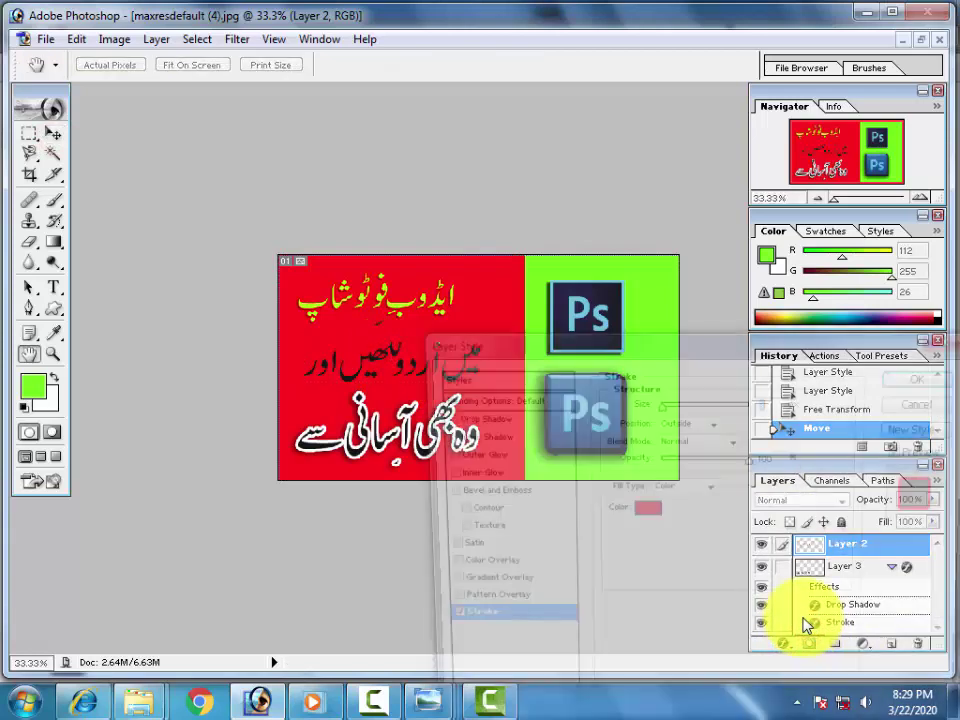
{"action": "left_click", "coordinate": [655, 514]}
{"action": "left_click", "coordinate": [277, 375]}
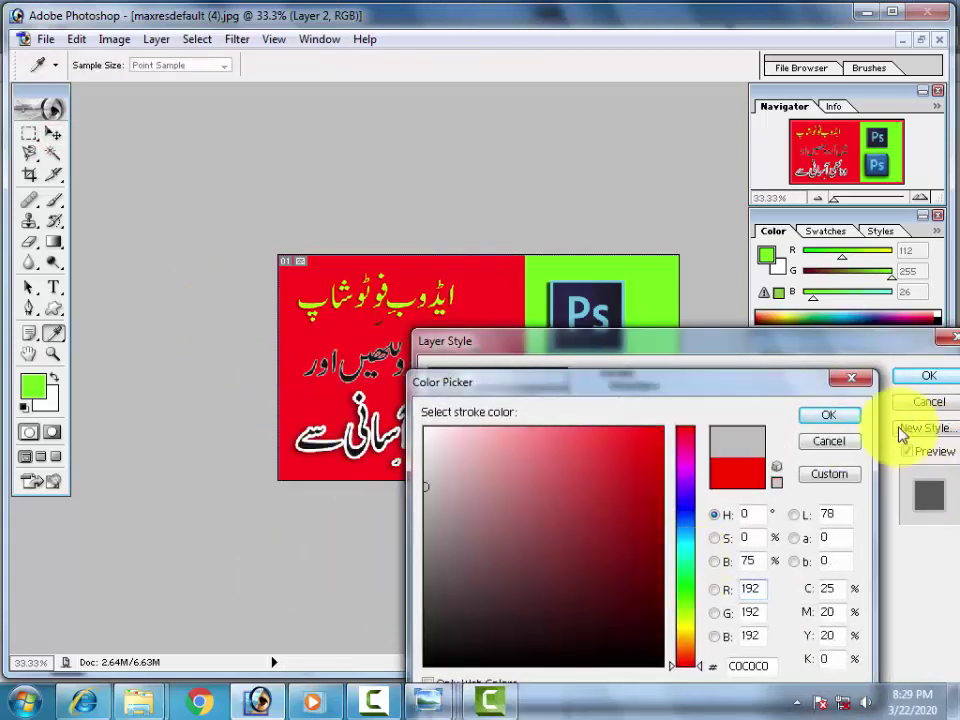
{"action": "left_click", "coordinate": [838, 414]}
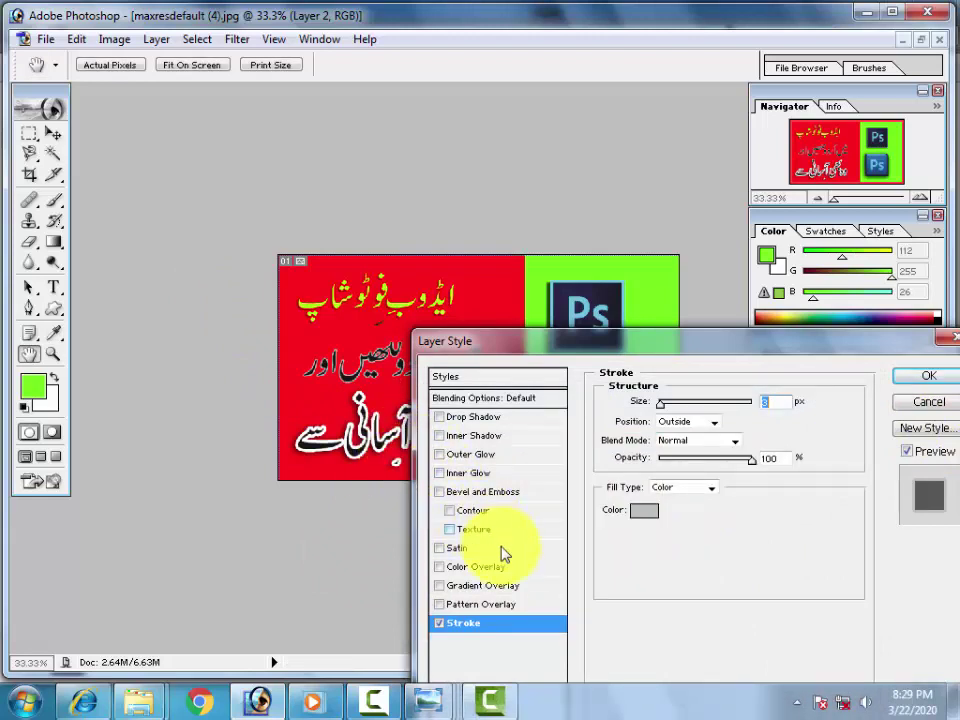
Enable a color overlay on Layer 2 and change its stroke to 6 px white FFFFFF
{"action": "left_click", "coordinate": [503, 568]}
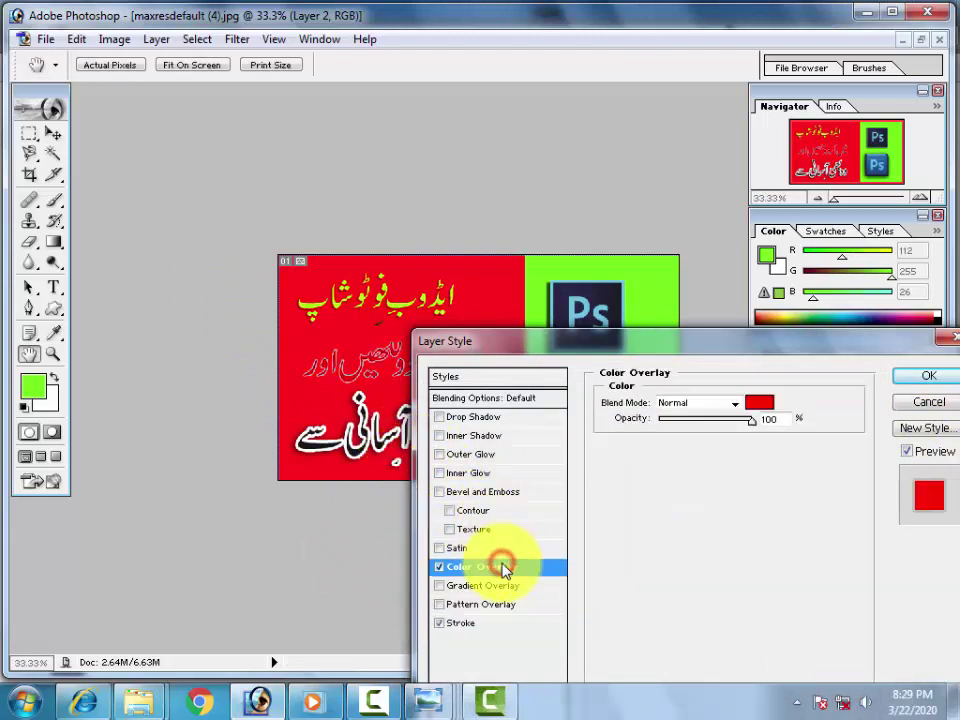
{"action": "left_click", "coordinate": [490, 625]}
{"action": "left_click", "coordinate": [665, 405]}
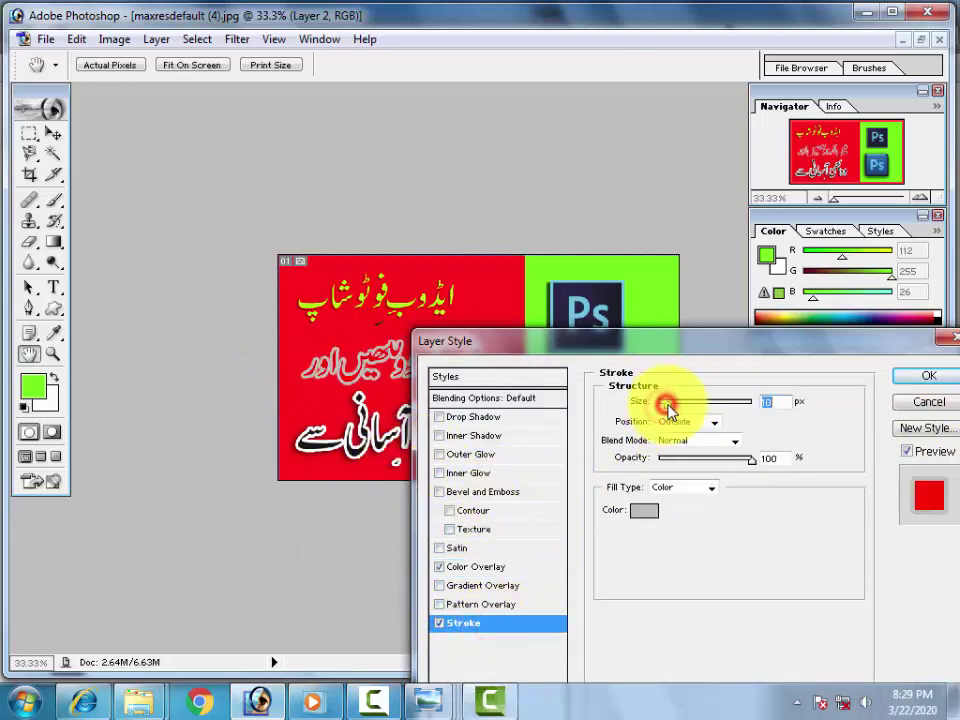
{"action": "left_click", "coordinate": [641, 510]}
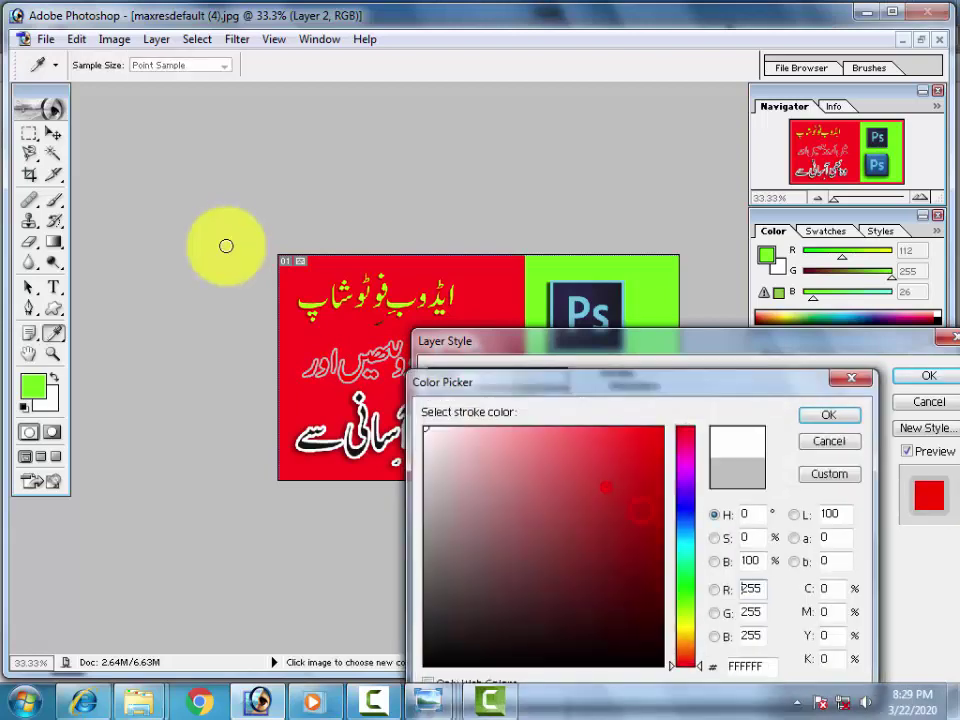
{"action": "left_click", "coordinate": [831, 418]}
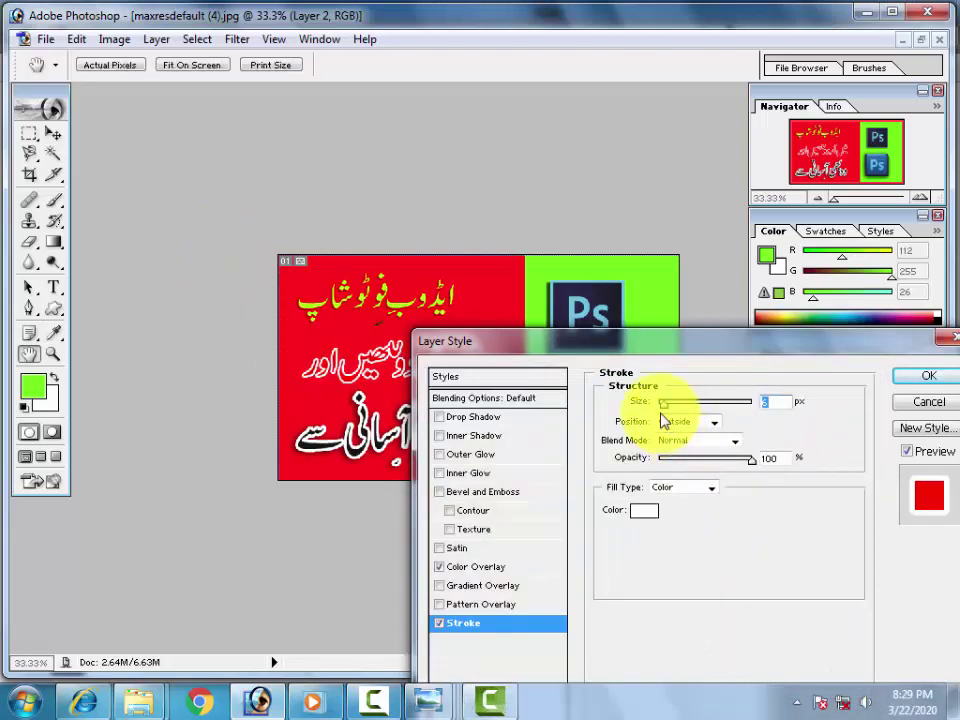
Set Layer 2's color overlay to blue-violet and apply the layer style
{"action": "left_click", "coordinate": [498, 567]}
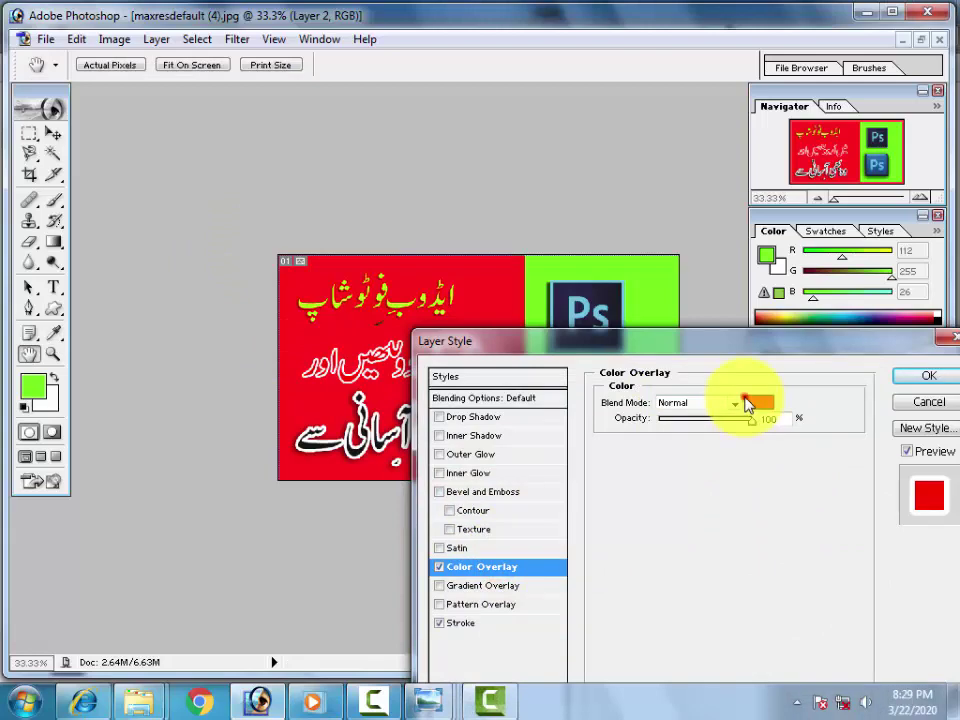
{"action": "left_click", "coordinate": [748, 402]}
{"action": "left_click_drag", "start_coordinate": [678, 540], "coordinate": [681, 487]}
{"action": "left_click", "coordinate": [836, 418]}
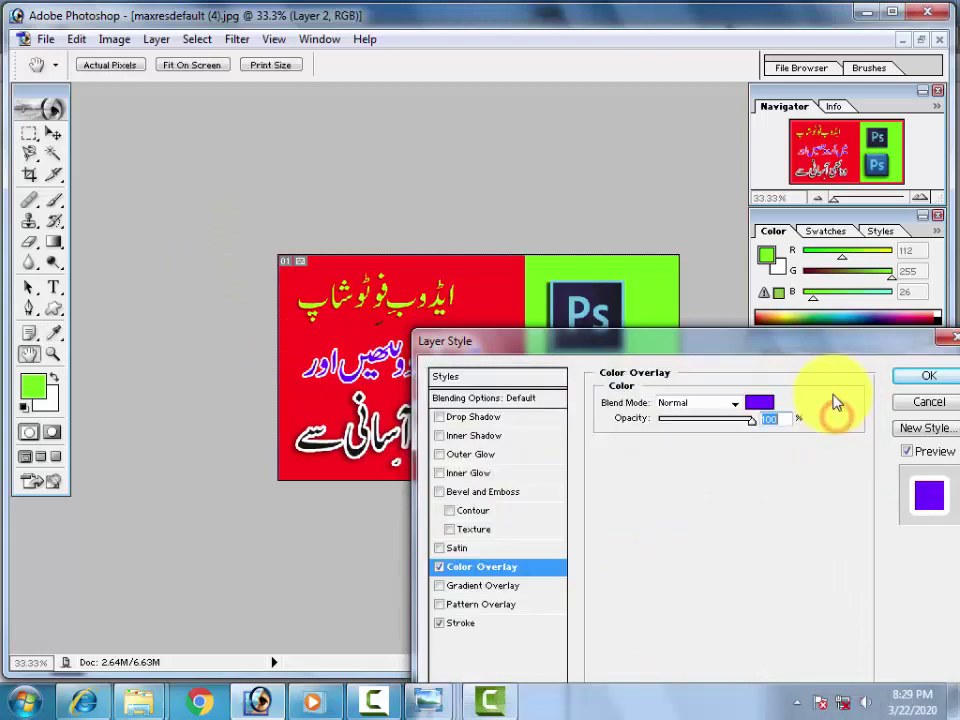
{"action": "left_click", "coordinate": [935, 376]}
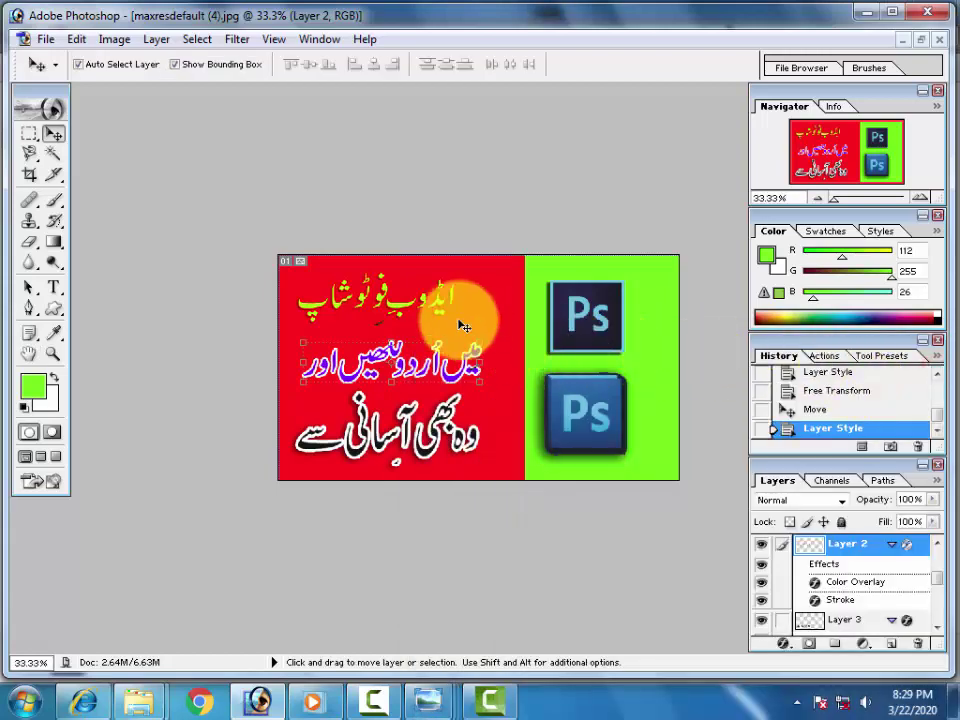
Select the small stray mark beneath the top Urdu line and move it onto the middle Urdu line
{"action": "scroll", "coordinate": [368, 358], "scroll_direction": "up", "scroll_amount": 2}
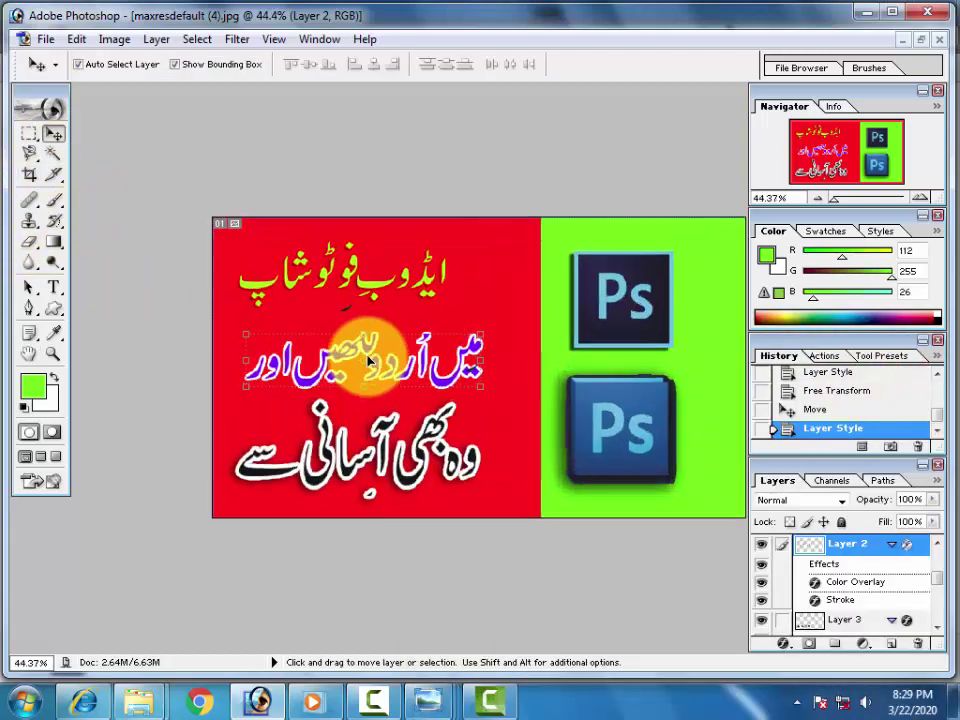
{"action": "left_click", "coordinate": [305, 293]}
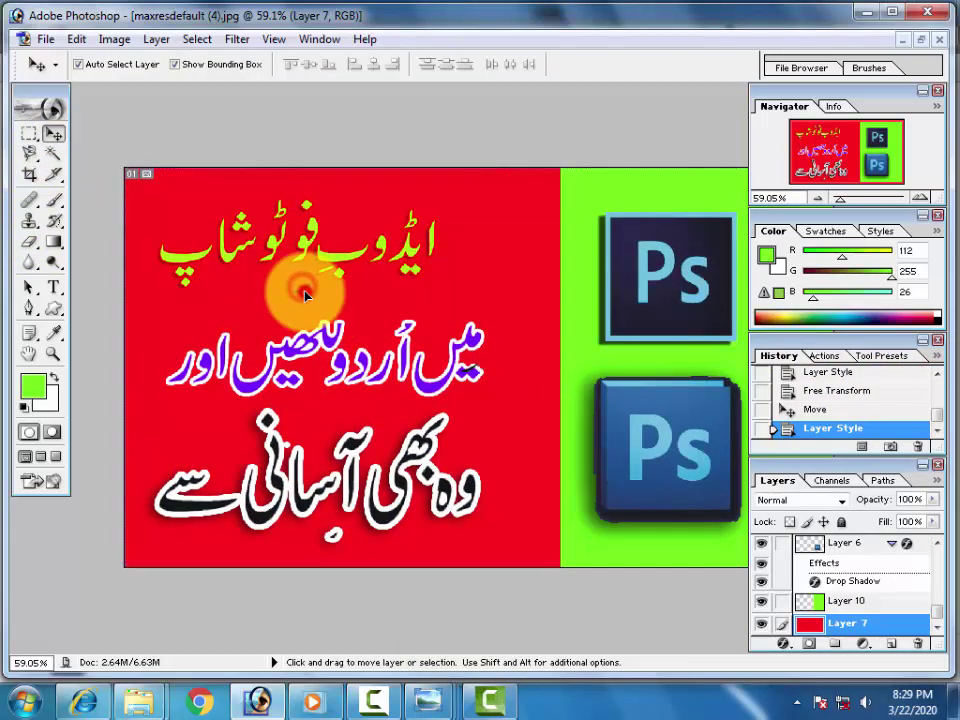
{"action": "right_click", "coordinate": [304, 292]}
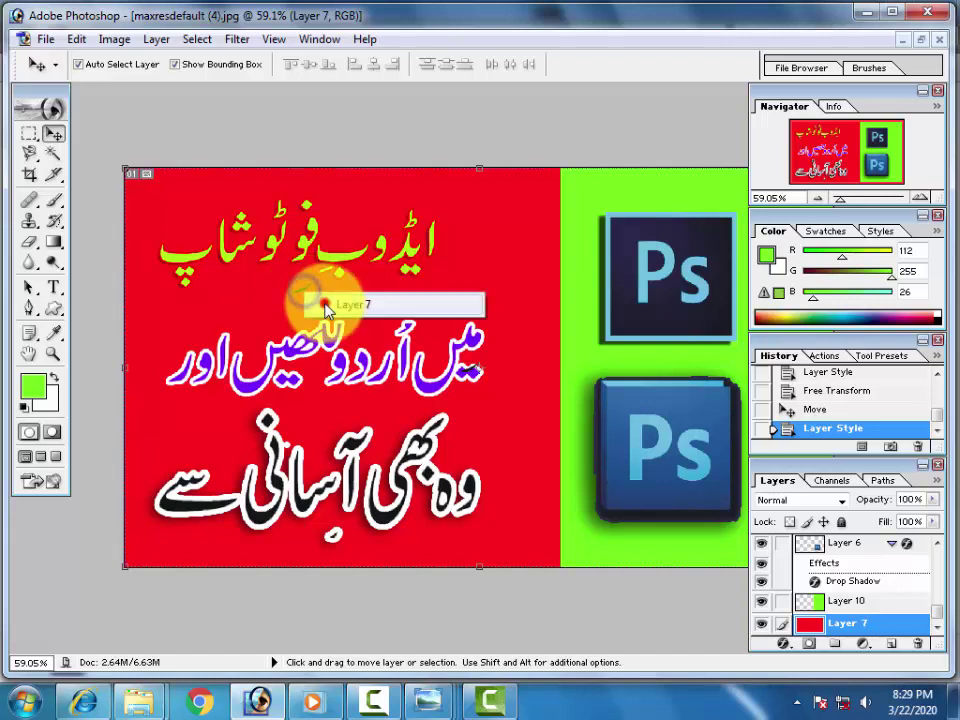
{"action": "left_click", "coordinate": [326, 306]}
{"action": "left_click", "coordinate": [299, 292]}
{"action": "left_click", "coordinate": [301, 293]}
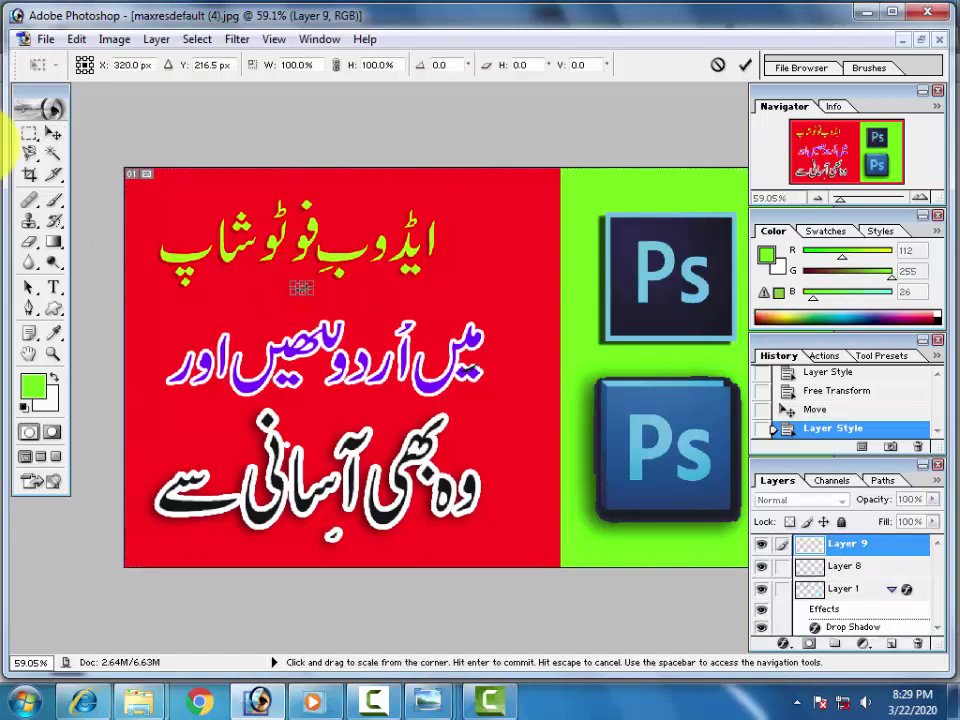
{"action": "left_click", "coordinate": [54, 134]}
{"action": "left_click_drag", "start_coordinate": [302, 289], "coordinate": [326, 322]}
Add a 3 px white outside stroke and a drop shadow to the small mark on Layer 9
{"action": "left_click", "coordinate": [779, 651]}
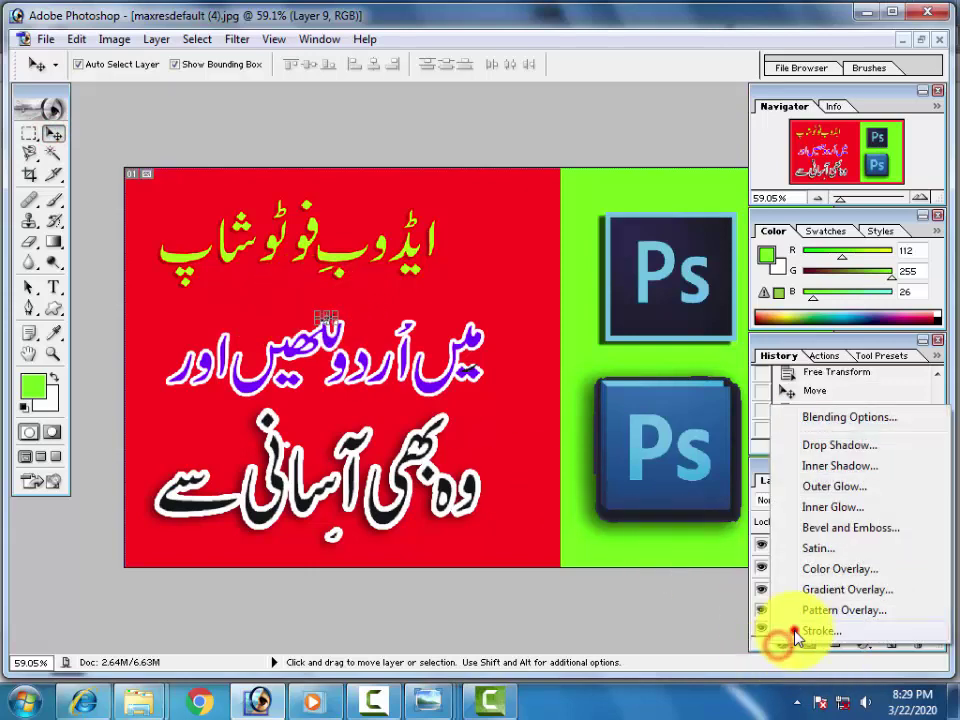
{"action": "left_click", "coordinate": [798, 629]}
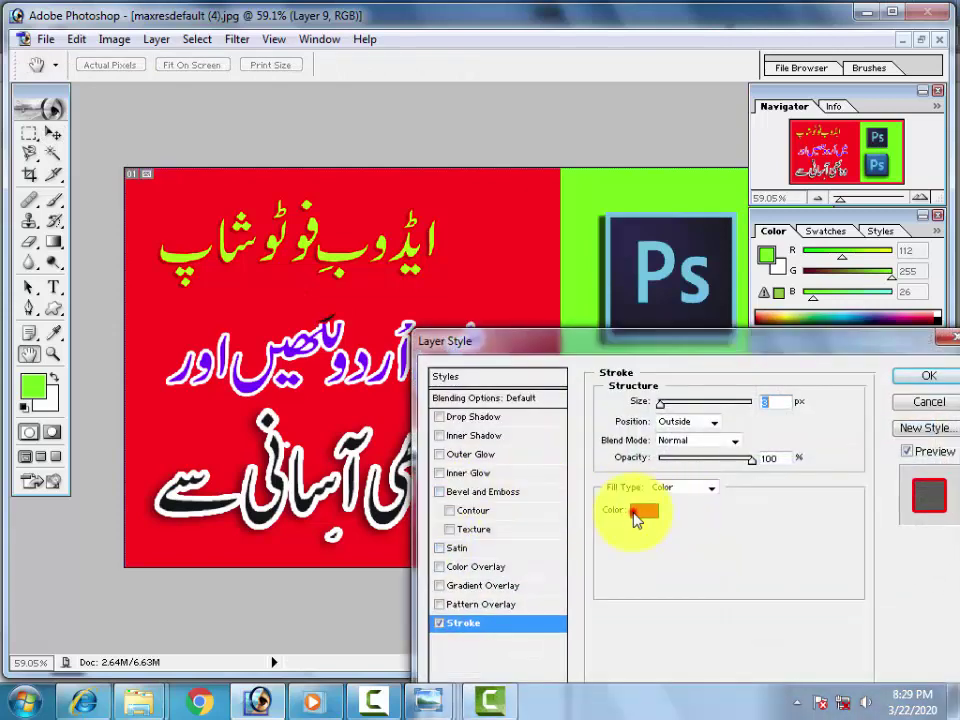
{"action": "left_click", "coordinate": [636, 519]}
{"action": "left_click", "coordinate": [250, 380]}
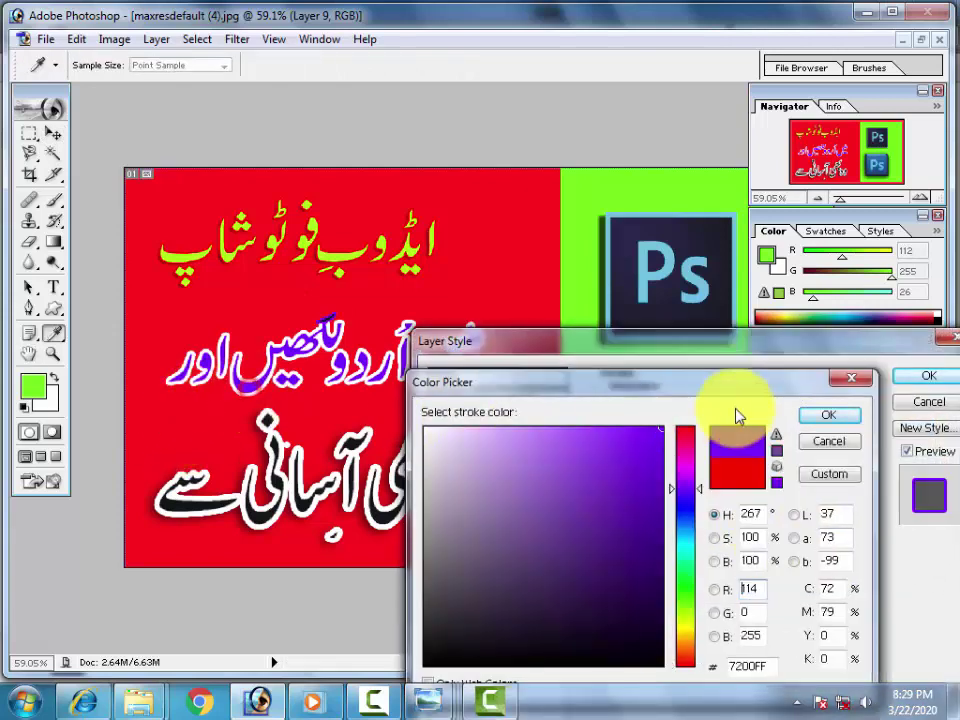
{"action": "left_click", "coordinate": [848, 414]}
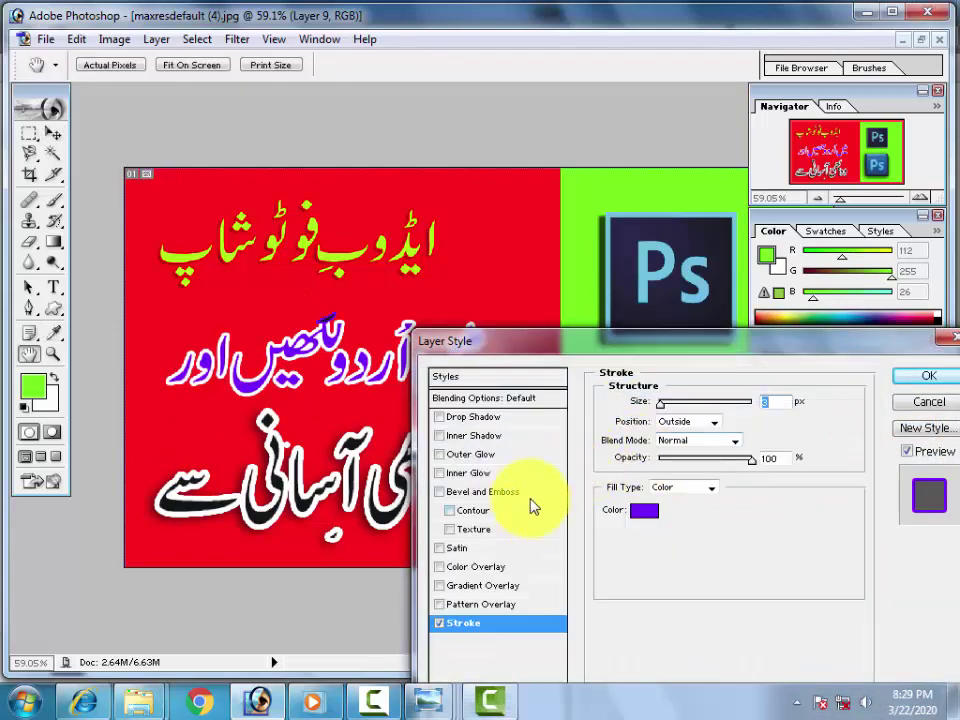
{"action": "left_click", "coordinate": [440, 417]}
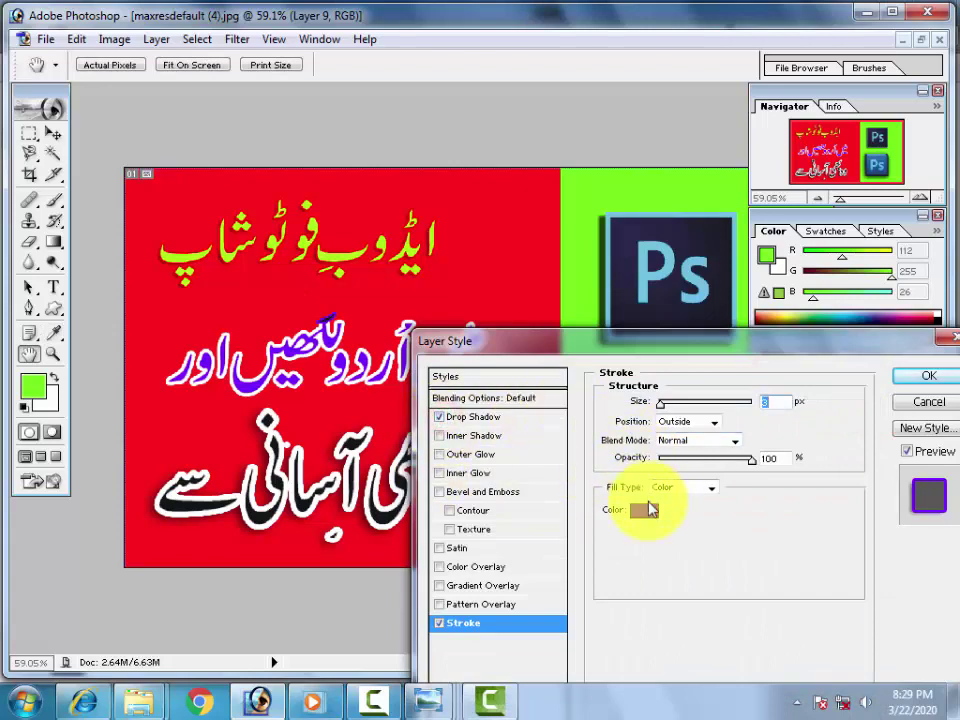
{"action": "left_click", "coordinate": [646, 508]}
{"action": "mouse_move", "coordinate": [596, 474]}
{"action": "left_mouse_down"}
{"action": "mouse_move", "coordinate": [204, 364]}
{"action": "mouse_move", "coordinate": [135, 318]}
{"action": "left_mouse_up"}
{"action": "left_click", "coordinate": [832, 415]}
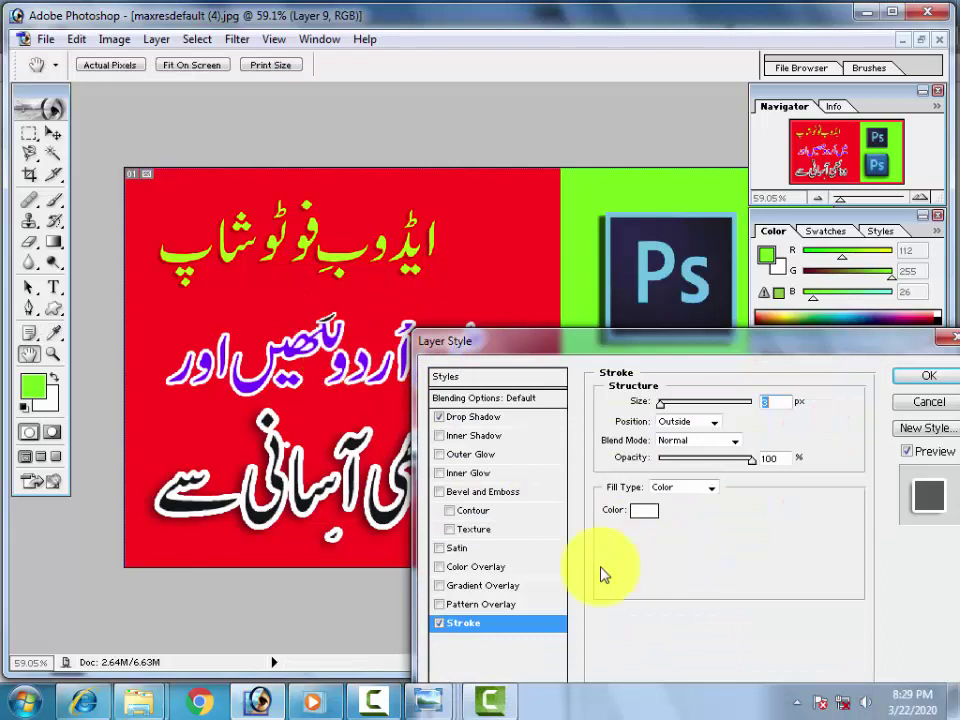
Enable gradient and color overlays on Layer 9, set the color overlay to violet 7200FF, and apply the style
{"action": "left_click", "coordinate": [489, 586]}
{"action": "left_click", "coordinate": [485, 566]}
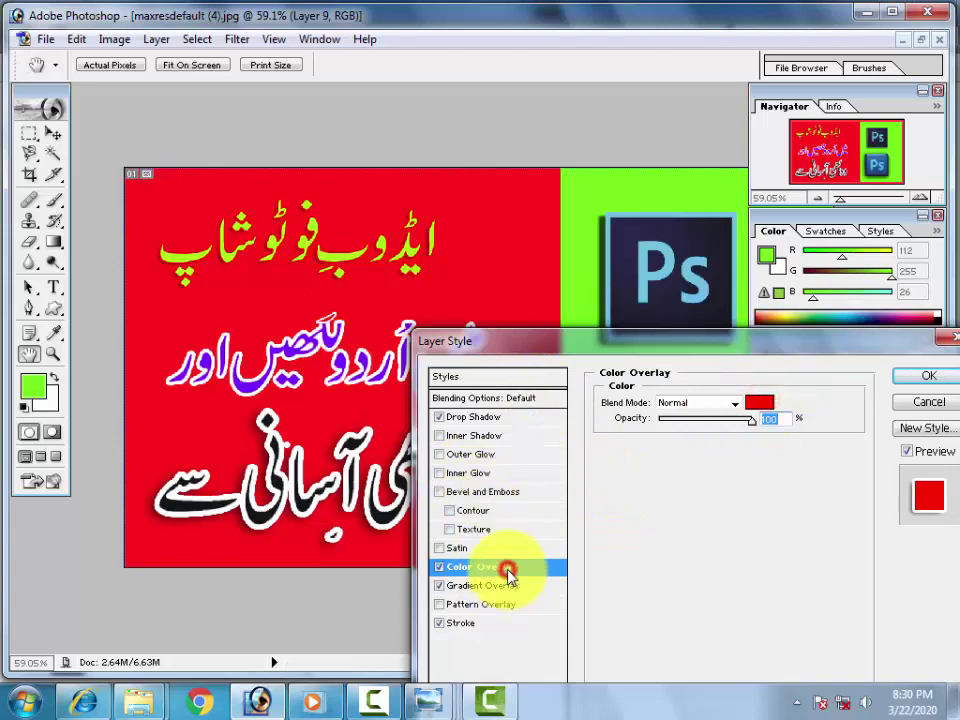
{"action": "left_click", "coordinate": [759, 402]}
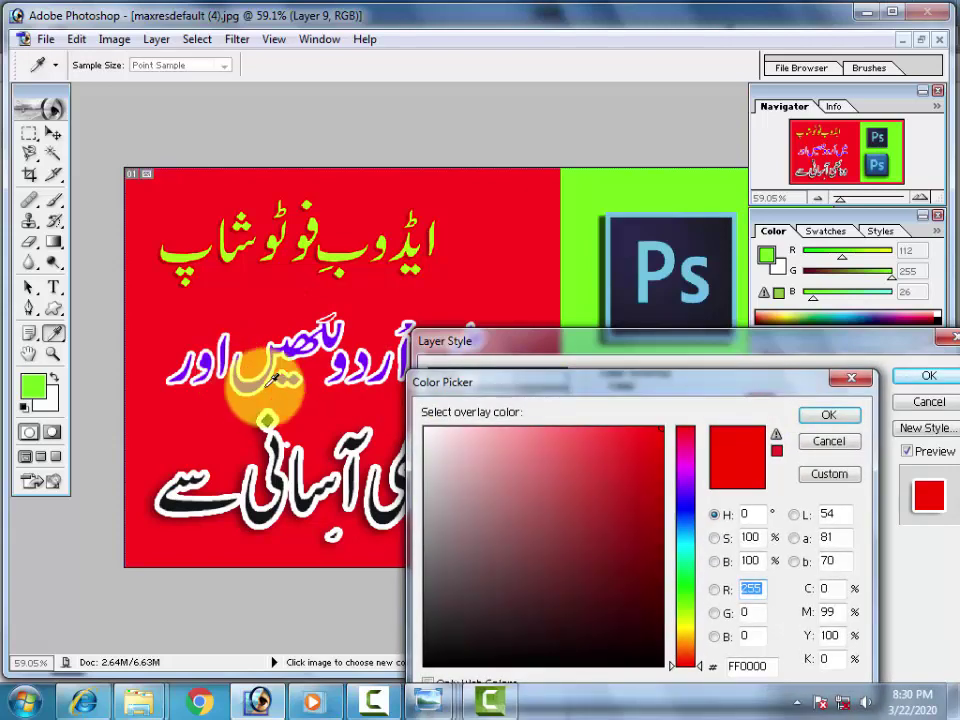
{"action": "left_click", "coordinate": [254, 380]}
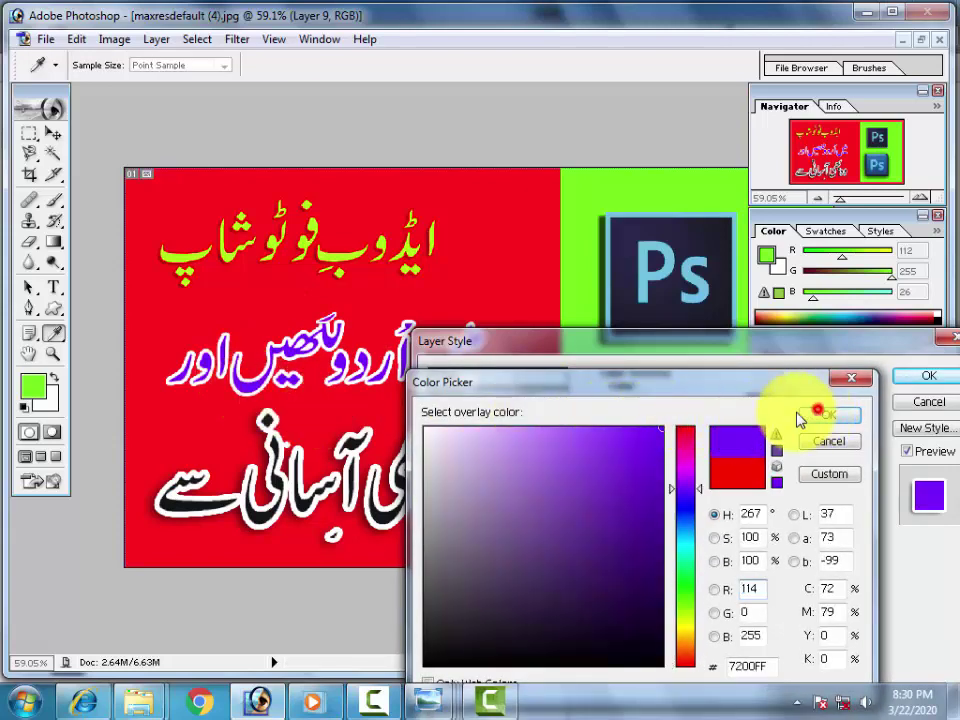
{"action": "left_click", "coordinate": [802, 416]}
{"action": "left_click", "coordinate": [932, 377]}
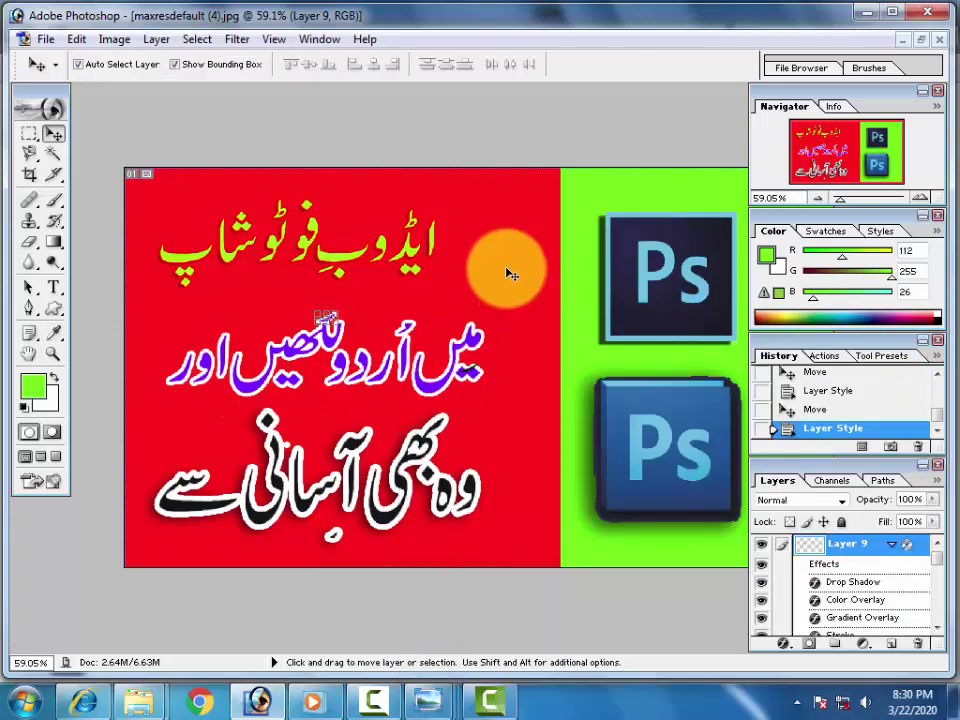
Scale the top Urdu line on Layer 1 to about 110% width and 122% height, aligning it above the middle line
{"action": "scroll", "coordinate": [508, 272], "scroll_direction": "down", "scroll_amount": 2}
{"action": "left_click", "coordinate": [362, 280]}
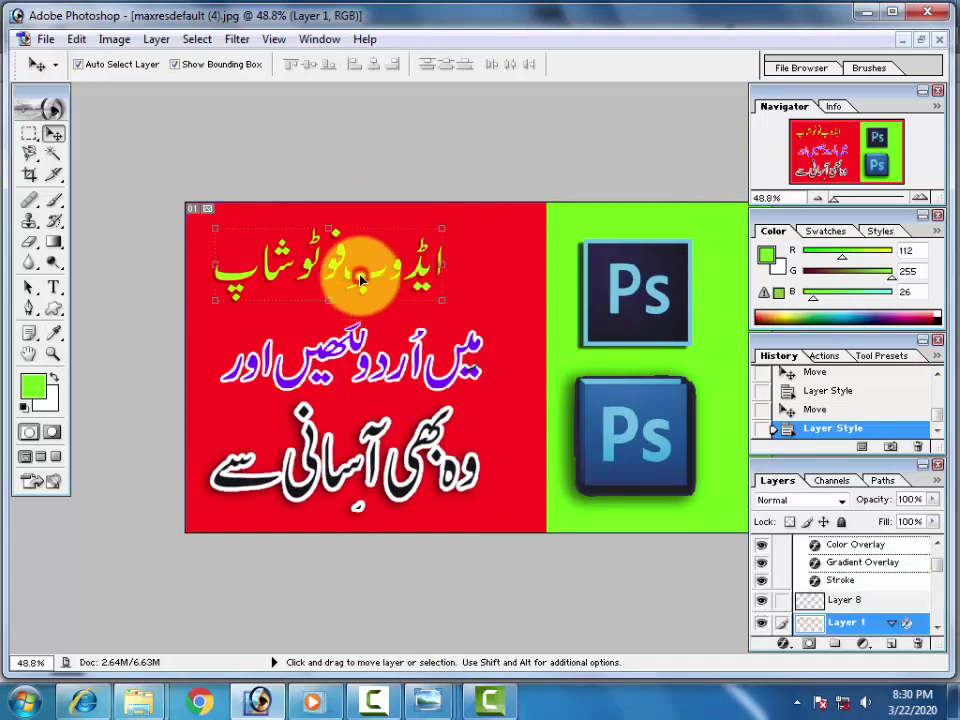
{"action": "key", "text": "ctrl+t"}
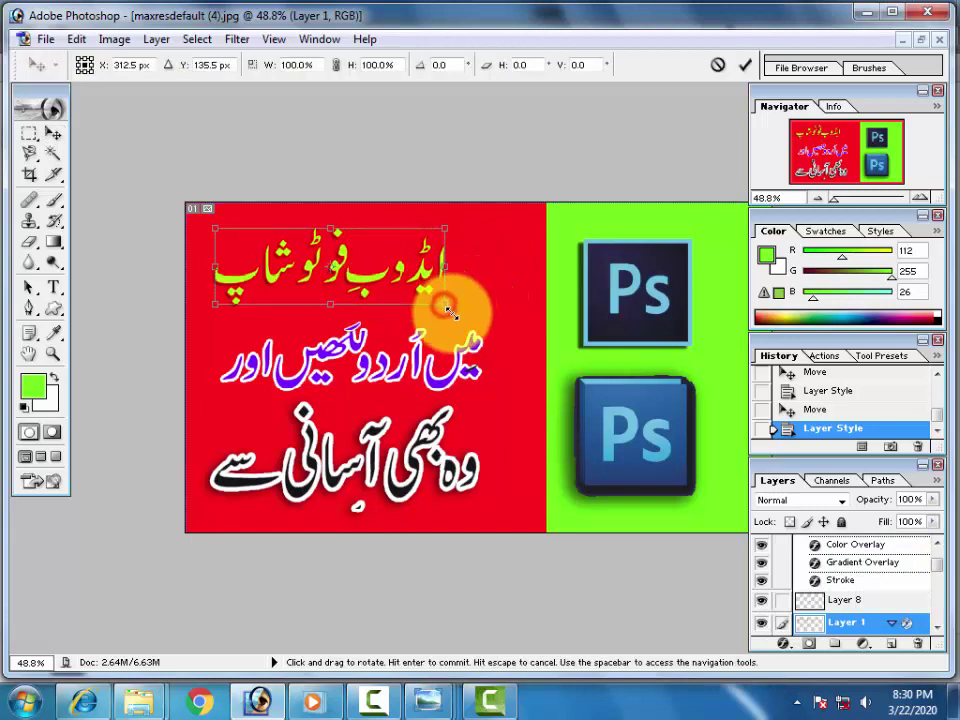
{"action": "left_click_drag", "start_coordinate": [443, 300], "coordinate": [466, 321]}
{"action": "left_click_drag", "start_coordinate": [381, 288], "coordinate": [402, 285]}
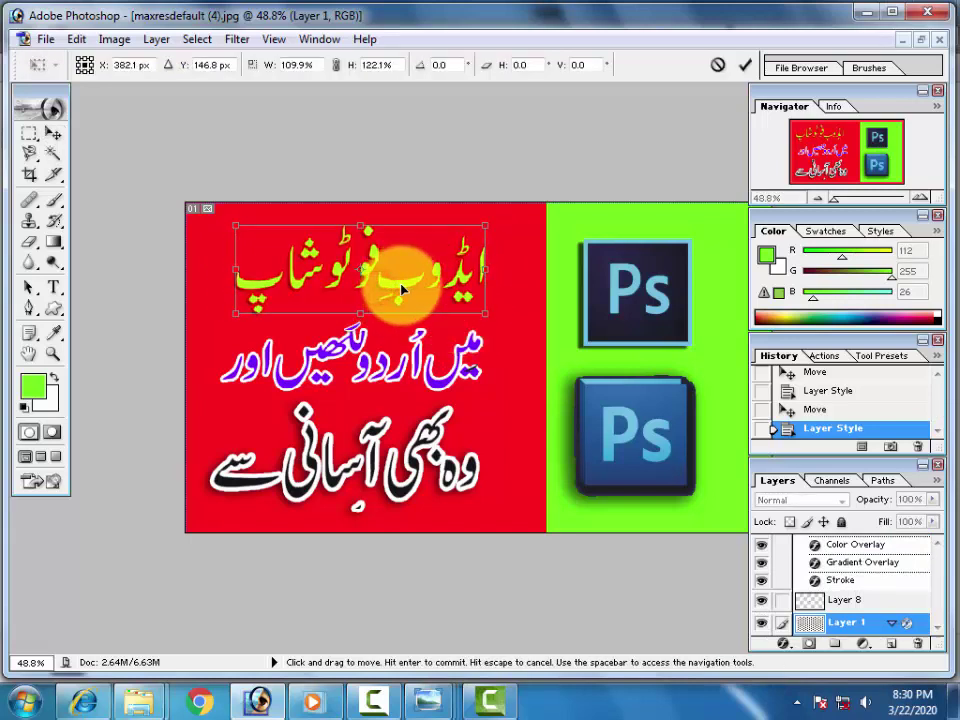
{"action": "left_click", "coordinate": [53, 133]}
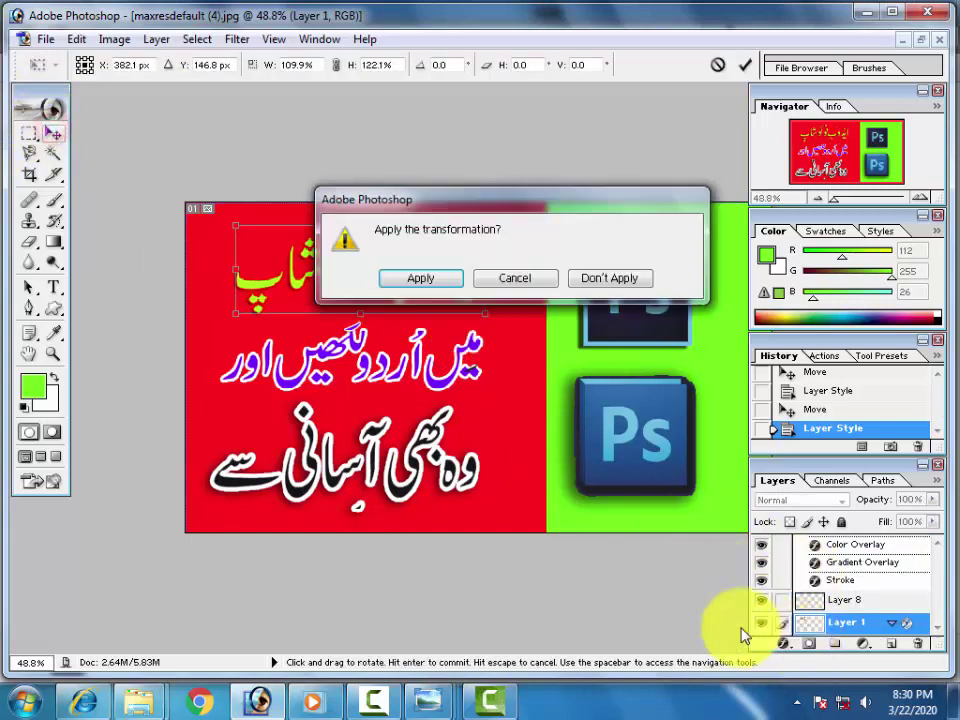
{"action": "left_click", "coordinate": [428, 277]}
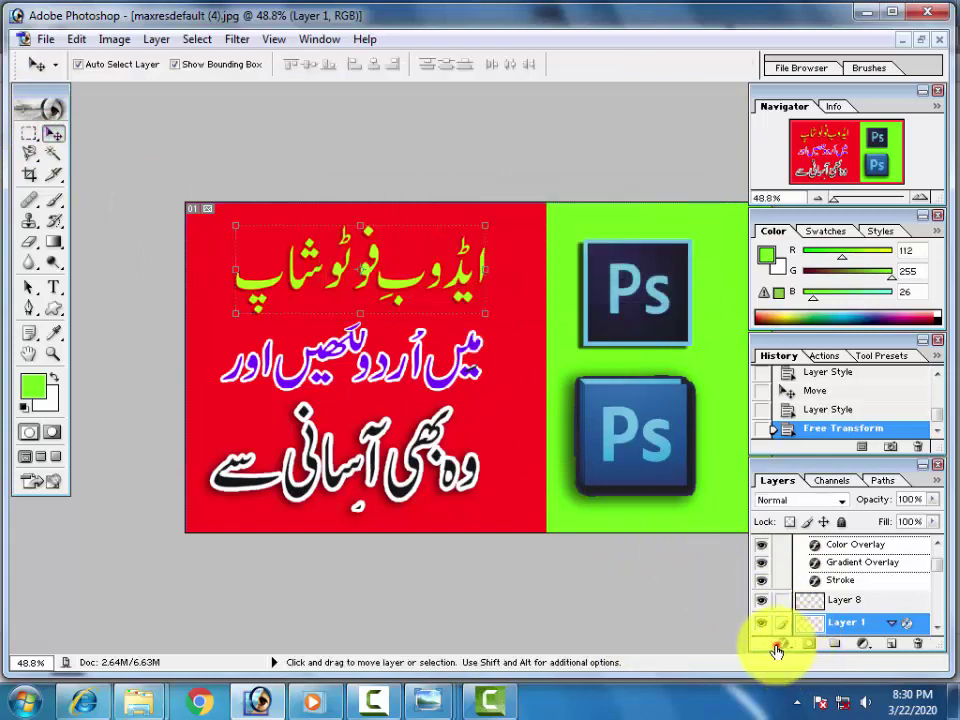
Change the stroke of the top Urdu line on Layer 1 to 7 px bright blue and apply it
{"action": "left_click", "coordinate": [783, 643]}
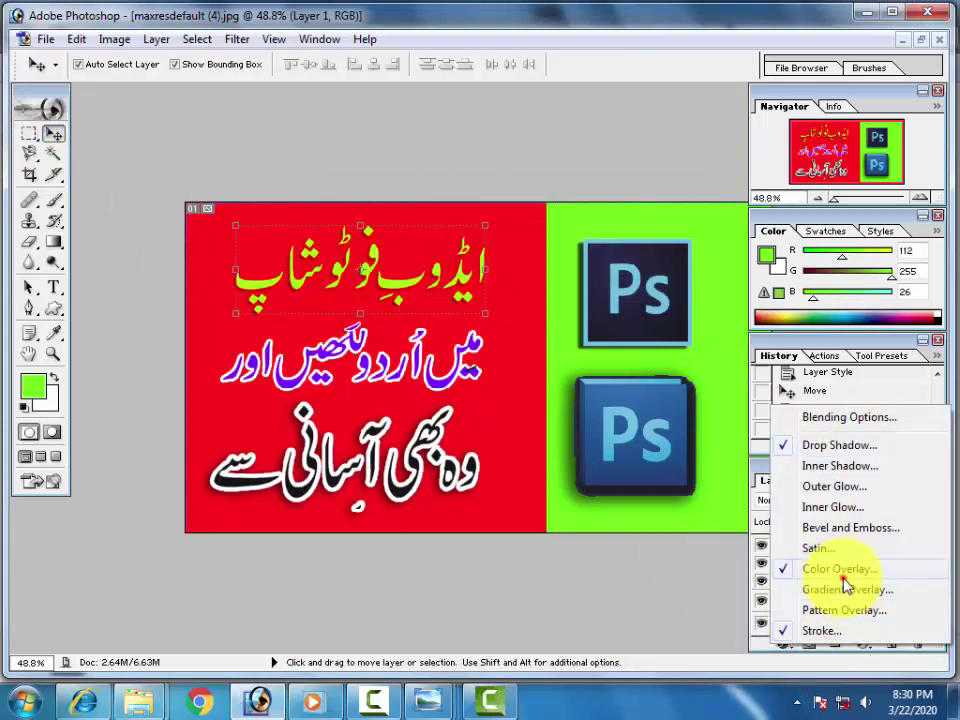
{"action": "left_click", "coordinate": [867, 630]}
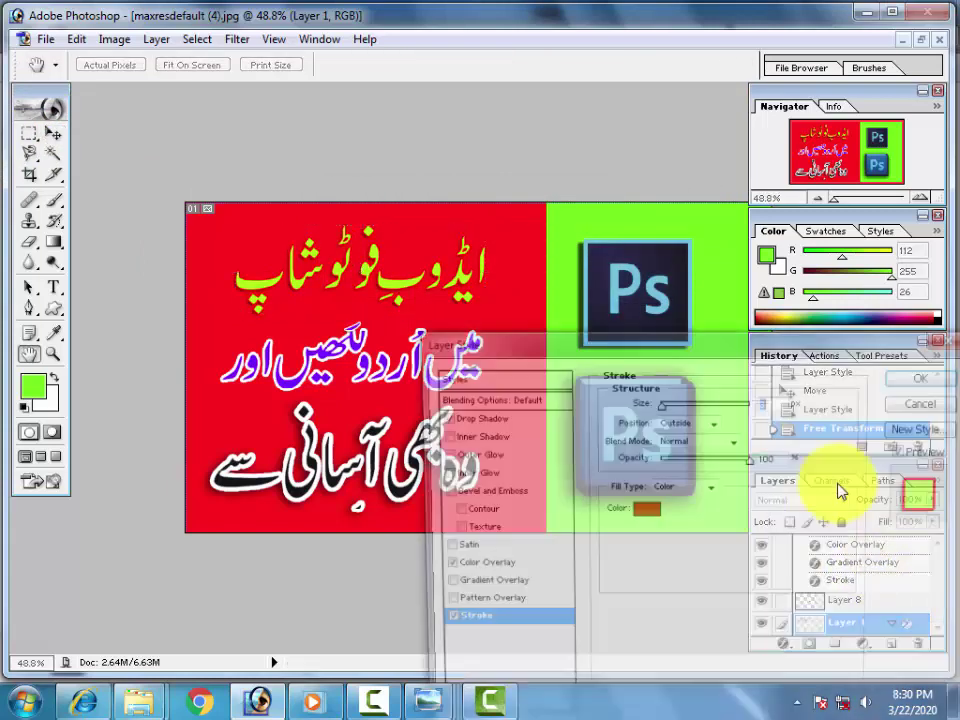
{"action": "left_click", "coordinate": [647, 517]}
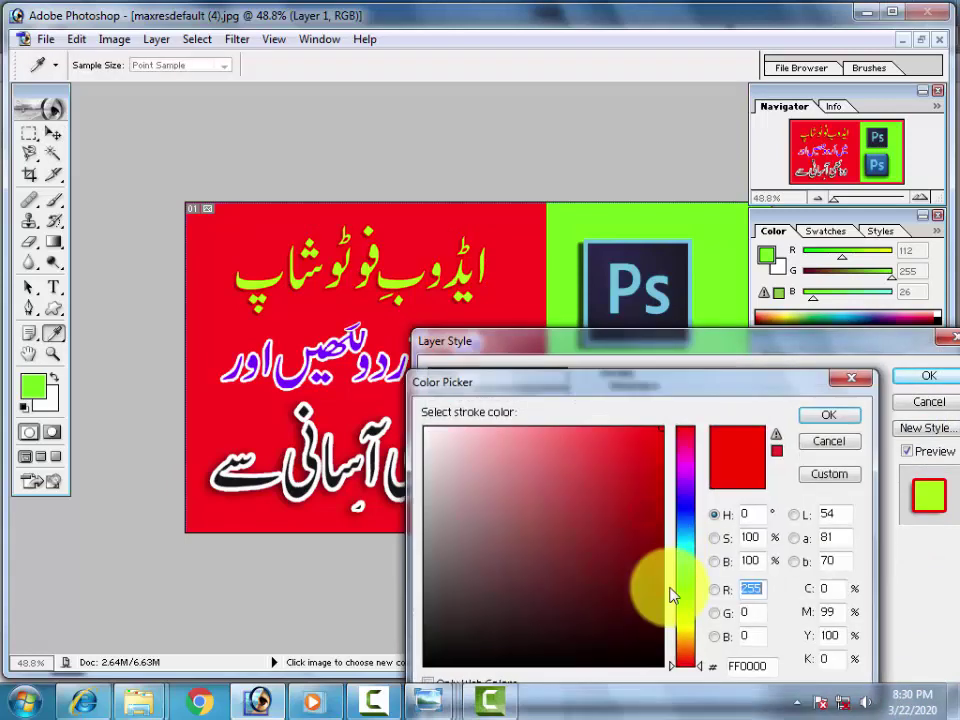
{"action": "mouse_move", "coordinate": [688, 612]}
{"action": "left_mouse_down"}
{"action": "mouse_move", "coordinate": [695, 636]}
{"action": "mouse_move", "coordinate": [654, 514]}
{"action": "mouse_move", "coordinate": [583, 420]}
{"action": "mouse_move", "coordinate": [549, 427]}
{"action": "left_mouse_up"}
{"action": "mouse_move", "coordinate": [692, 471]}
{"action": "left_mouse_down"}
{"action": "mouse_move", "coordinate": [674, 430]}
{"action": "mouse_move", "coordinate": [628, 420]}
{"action": "mouse_move", "coordinate": [682, 564]}
{"action": "left_mouse_up"}
{"action": "left_click", "coordinate": [688, 619]}
{"action": "mouse_move", "coordinate": [689, 625]}
{"action": "left_mouse_down"}
{"action": "mouse_move", "coordinate": [688, 636]}
{"action": "mouse_move", "coordinate": [690, 611]}
{"action": "left_mouse_up"}
{"action": "left_click_drag", "start_coordinate": [695, 567], "coordinate": [690, 506]}
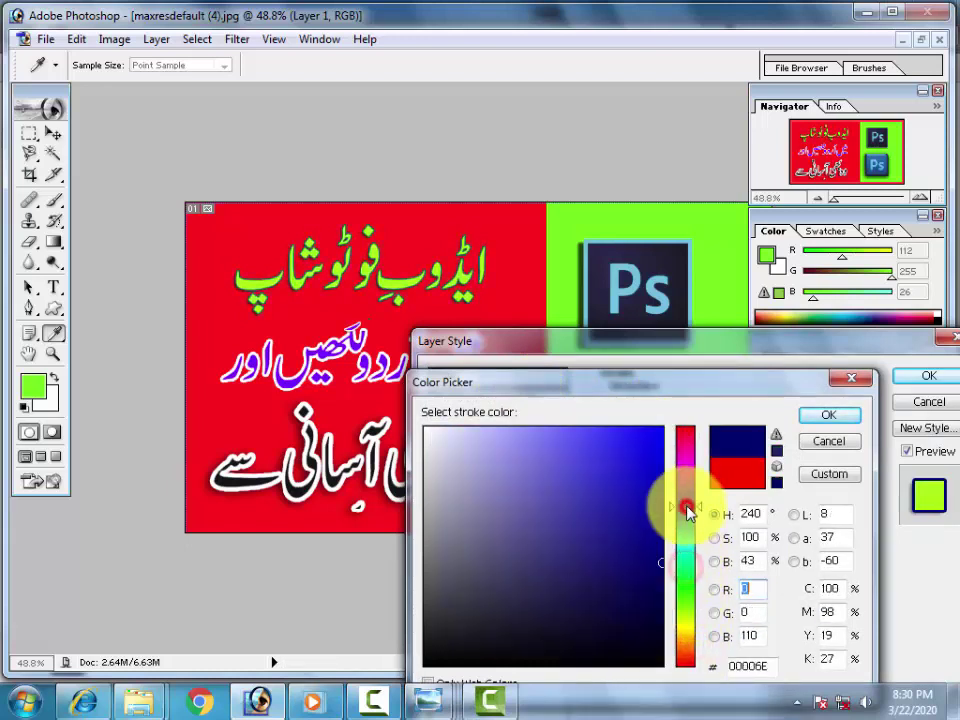
{"action": "left_click_drag", "start_coordinate": [664, 461], "coordinate": [651, 413]}
{"action": "left_click_drag", "start_coordinate": [711, 386], "coordinate": [713, 440]}
{"action": "left_click", "coordinate": [826, 470]}
{"action": "left_click_drag", "start_coordinate": [661, 404], "coordinate": [664, 411]}
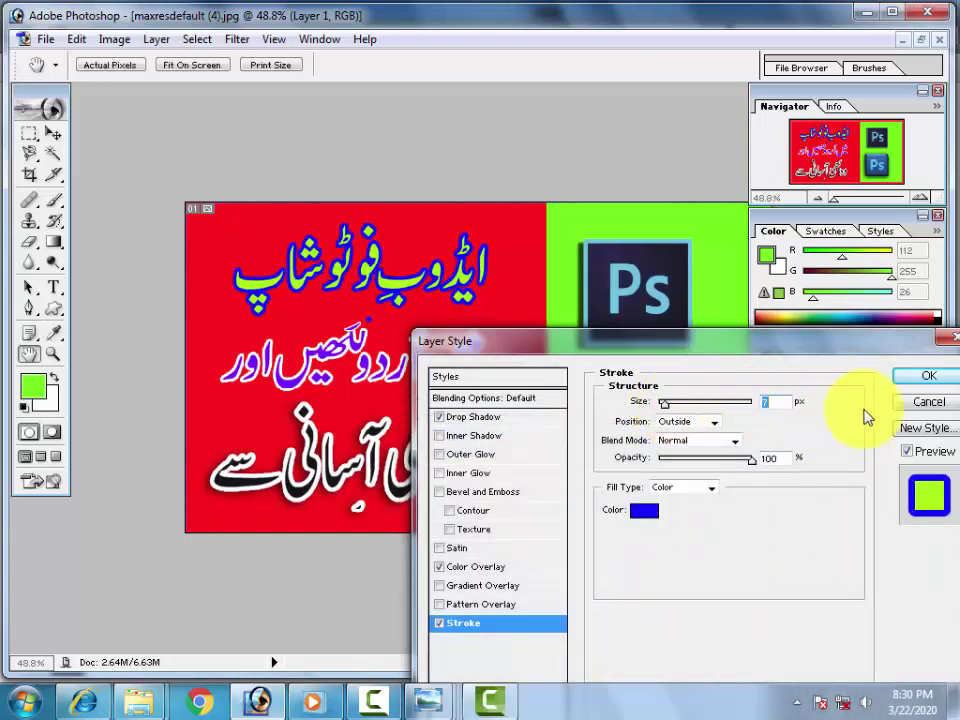
{"action": "left_click", "coordinate": [933, 378]}
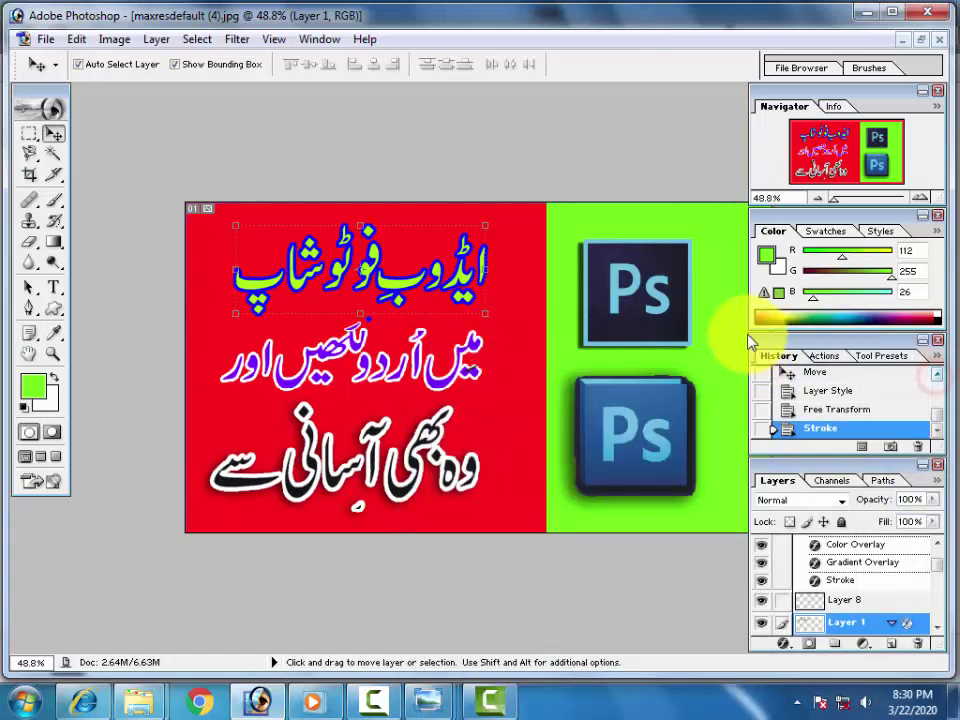
{"action": "scroll", "coordinate": [742, 175], "scroll_direction": "down", "scroll_amount": 1}
{"action": "scroll", "coordinate": [740, 165], "scroll_direction": "up", "scroll_amount": 2}
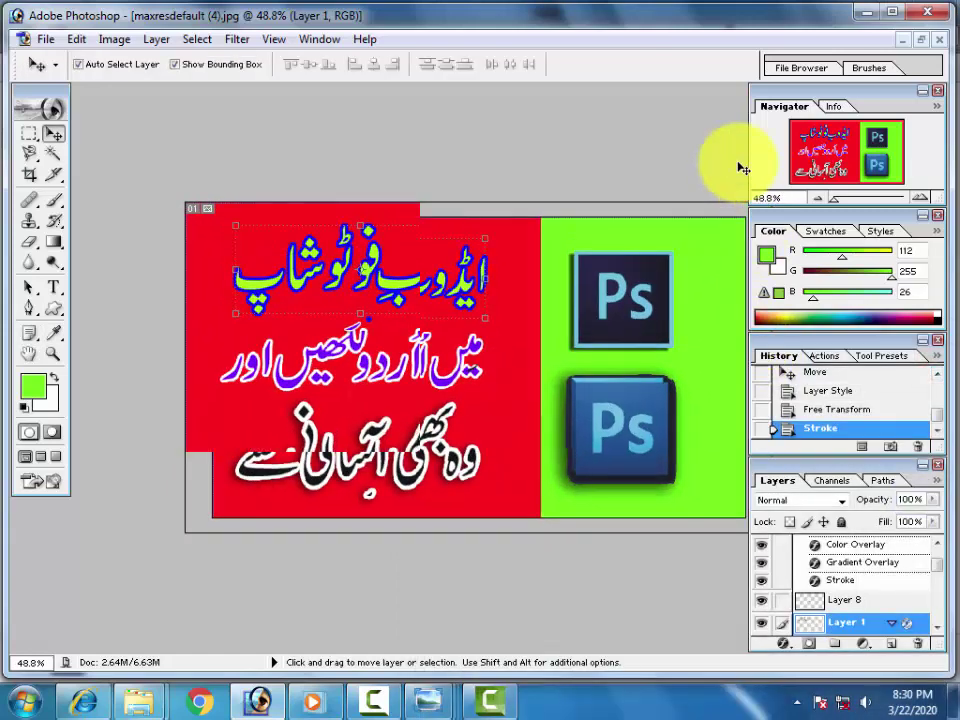
{"action": "scroll", "coordinate": [740, 164], "scroll_direction": "down", "scroll_amount": 1}
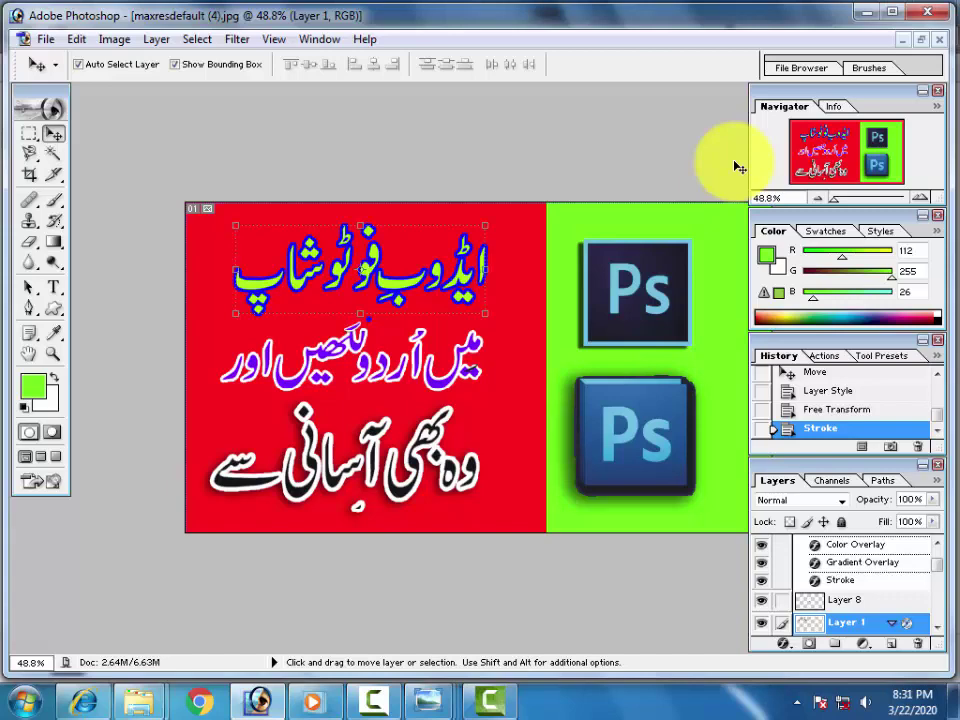
{"action": "scroll", "coordinate": [416, 325], "scroll_direction": "down", "scroll_amount": 1}
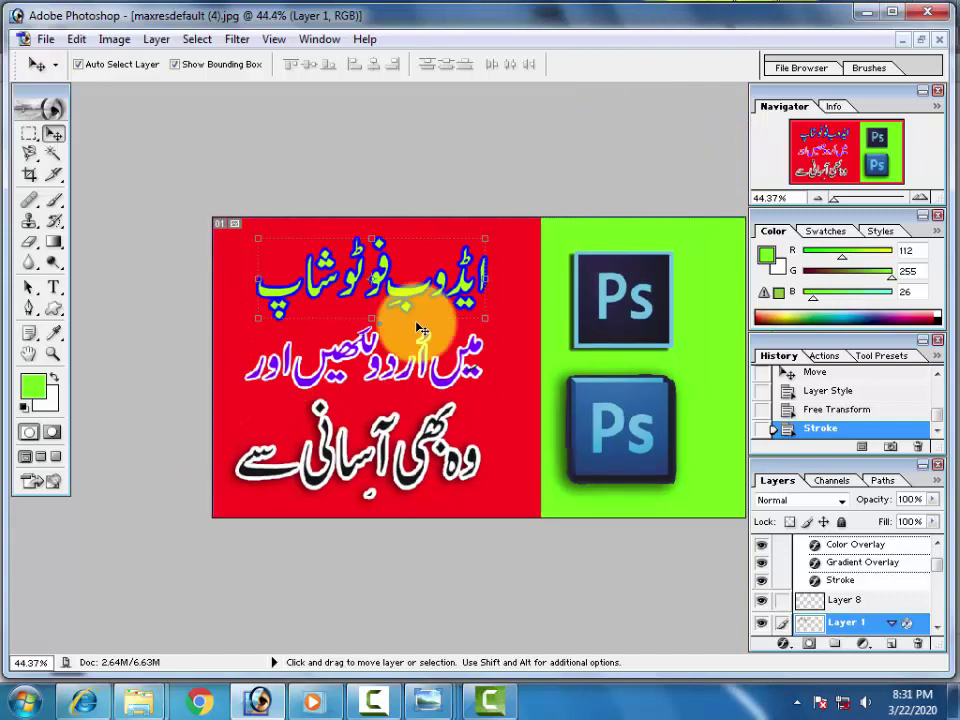